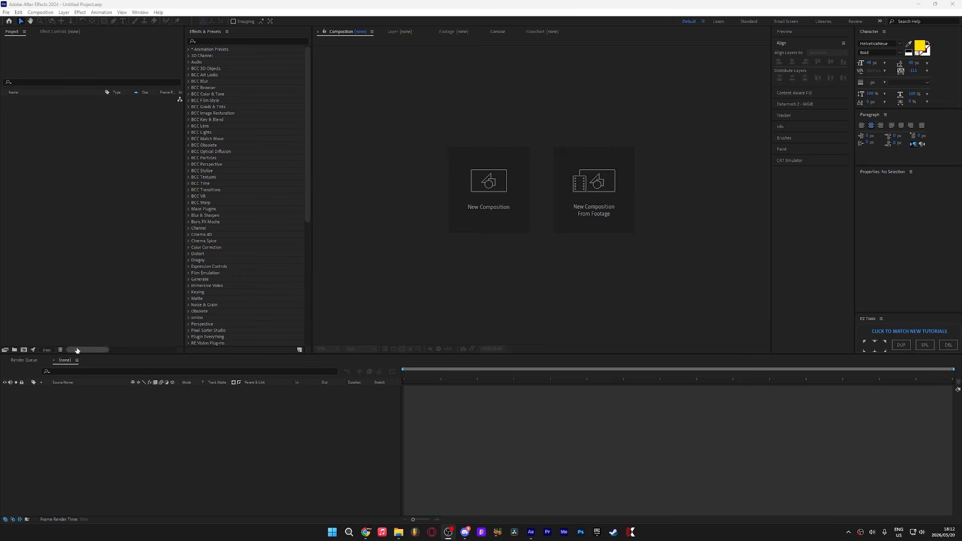
# Step: Create a new composition with its height set to 1080 px
pyautogui.click(23, 350)
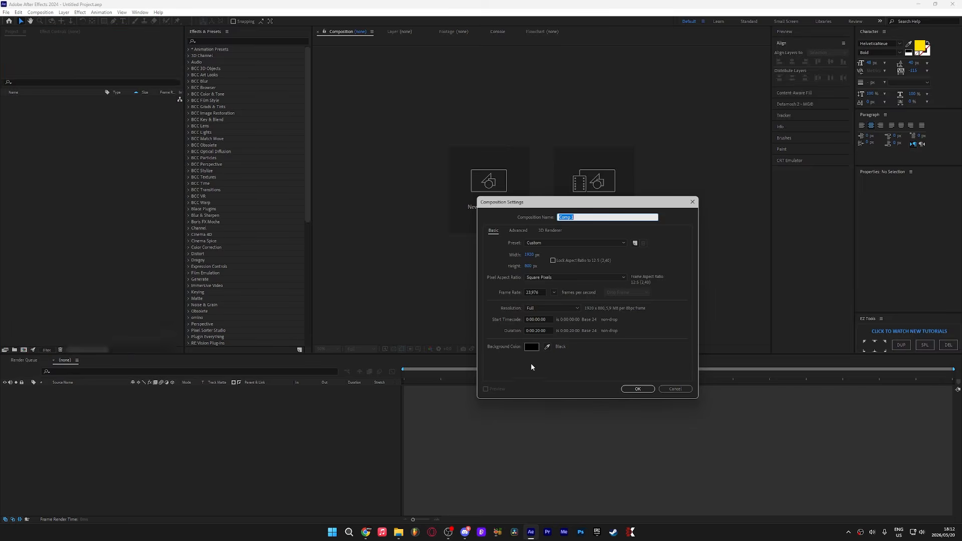
pyautogui.click(530, 254)
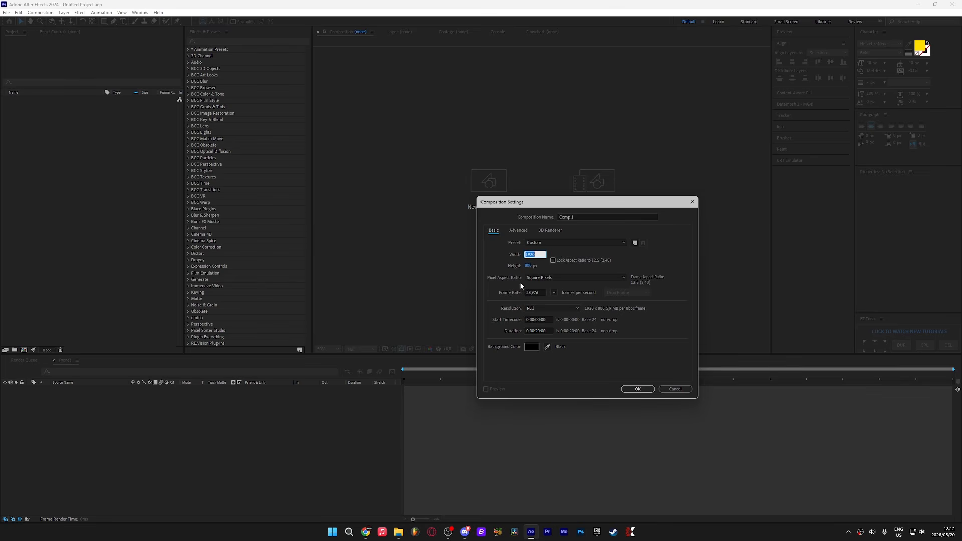
pyautogui.press('Tab')
pyautogui.write('1080')
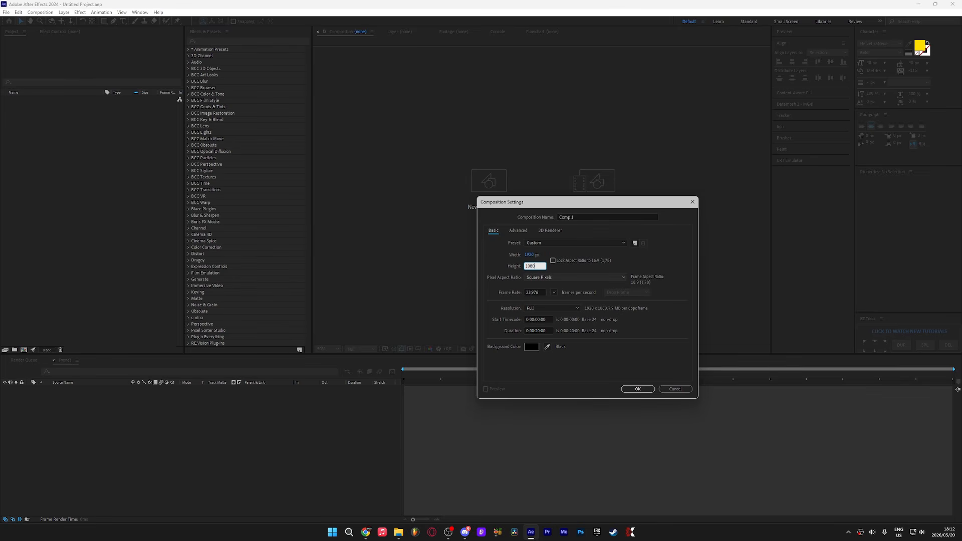
pyautogui.press('Return')
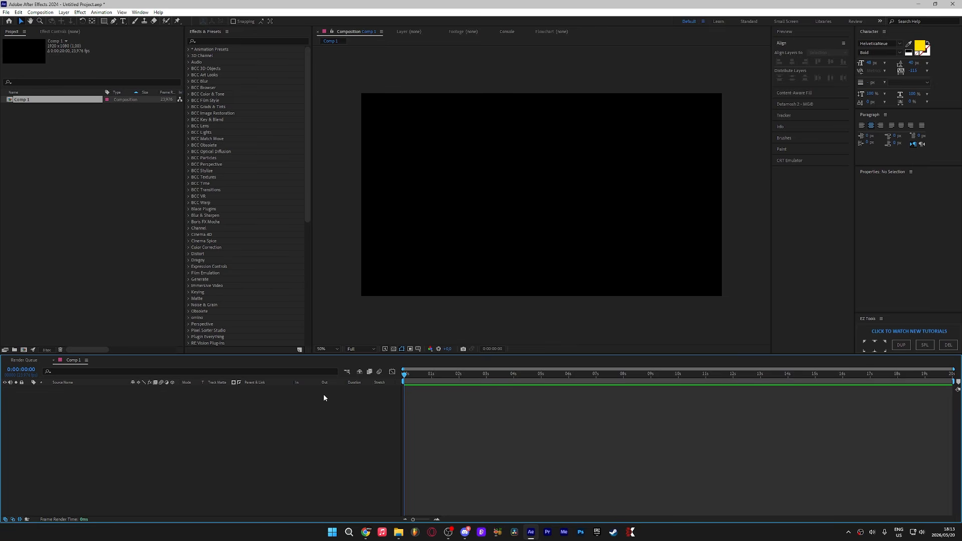
# Step: Add a new black solid layer sized to the composition
pyautogui.rightClick(255, 443)
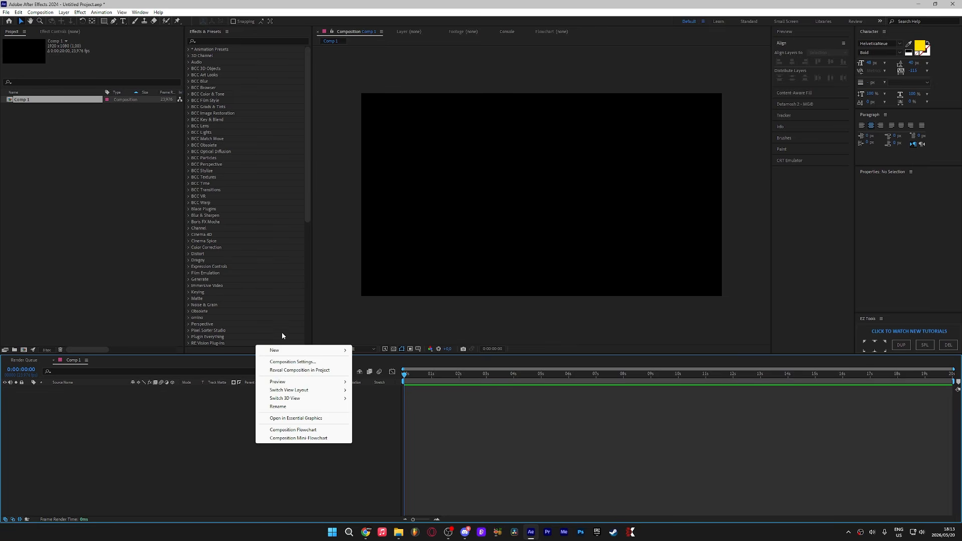
pyautogui.moveTo(289, 351)
pyautogui.click(370, 370)
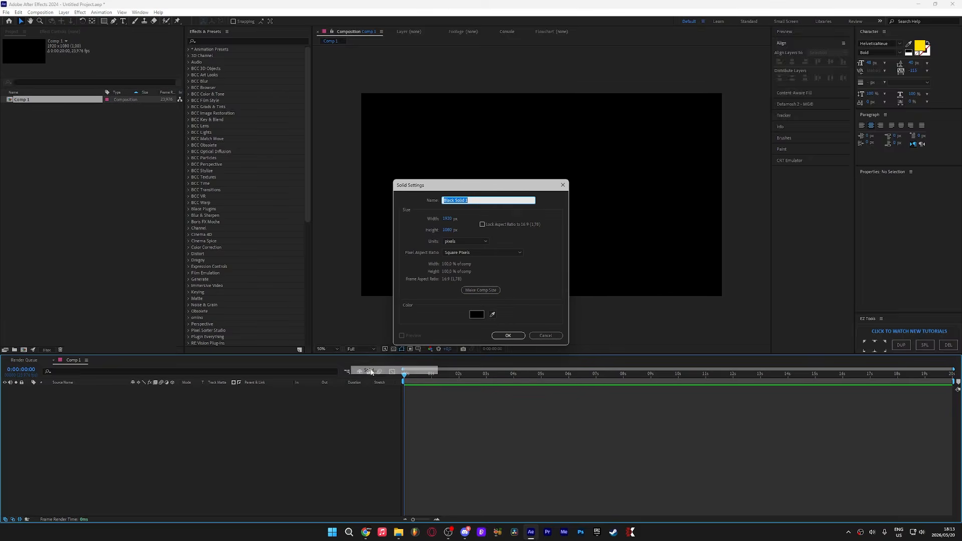
pyautogui.click(505, 334)
# Step: Split the solid at 0:00:02:00 and delete the part after the split
pyautogui.moveTo(430, 375); pyautogui.dragTo(458, 387)
pyautogui.hotkey('ctrl', 'shift', 'd')
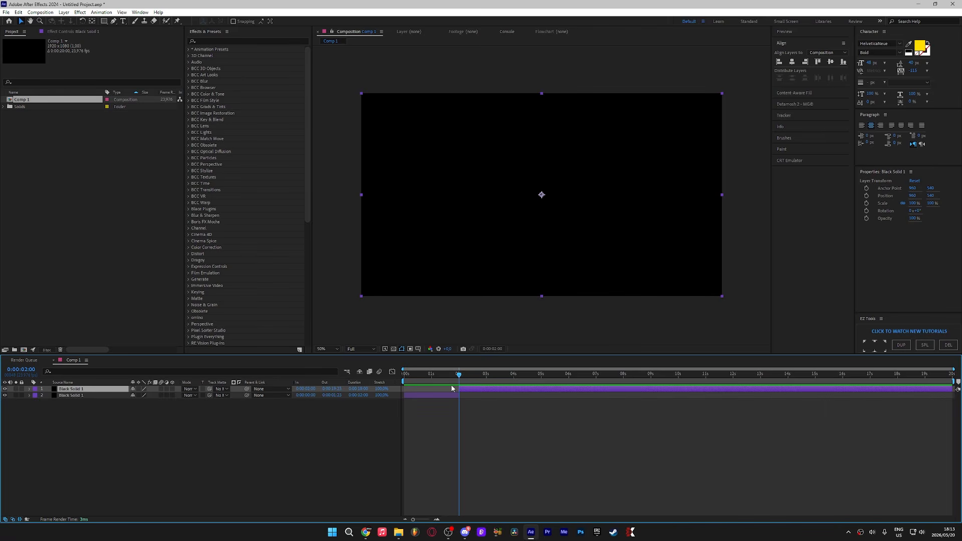
pyautogui.press('Delete')
pyautogui.press('=')
# Step: Pre-compose the solid, moving all attributes into the new composition
pyautogui.rightClick(444, 391)
pyautogui.click(464, 337)
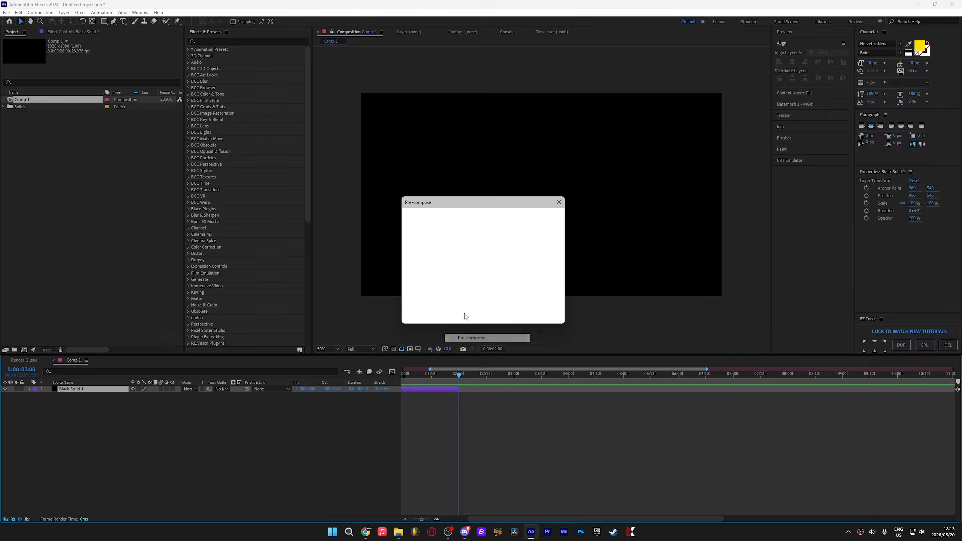
pyautogui.click(418, 270)
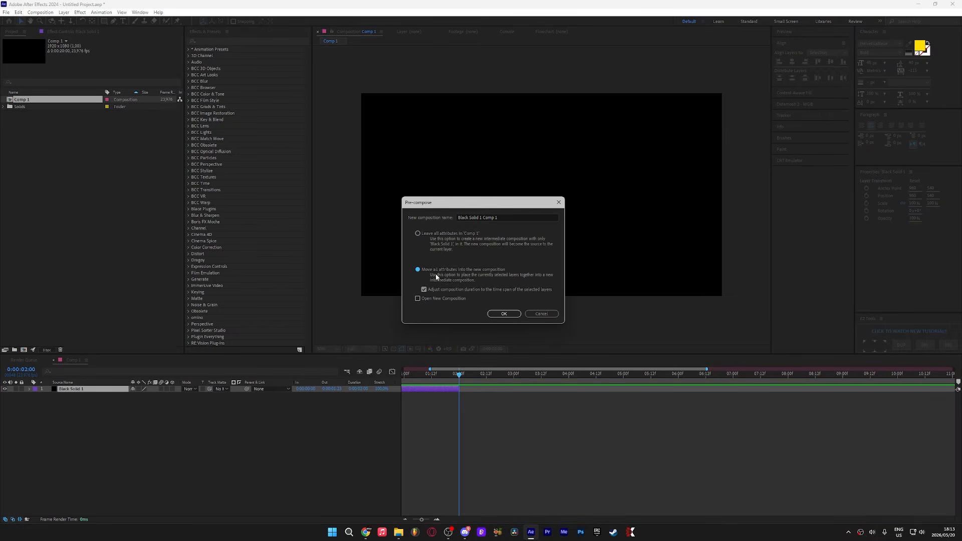
pyautogui.click(503, 315)
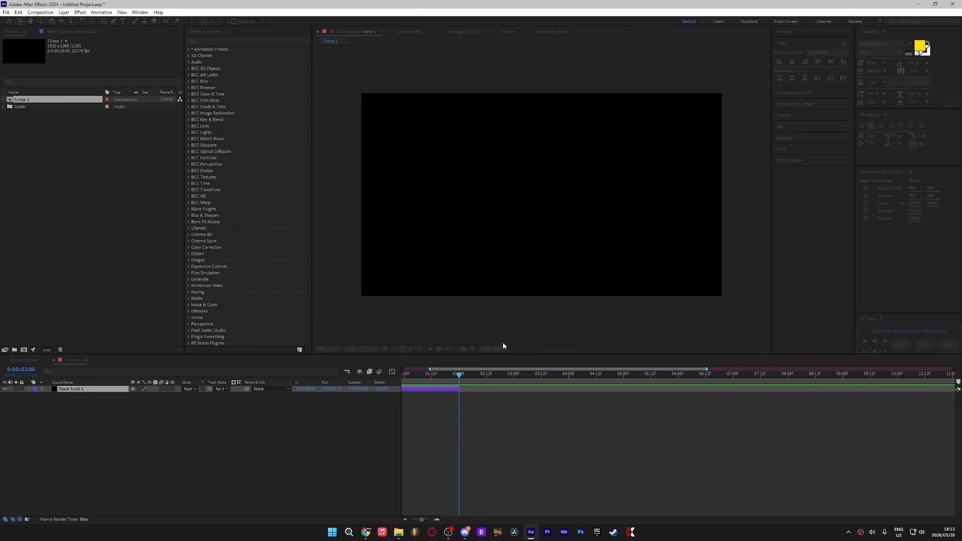
# Step: Open the pre-composed composition and its composition settings
pyautogui.doubleClick(440, 389)
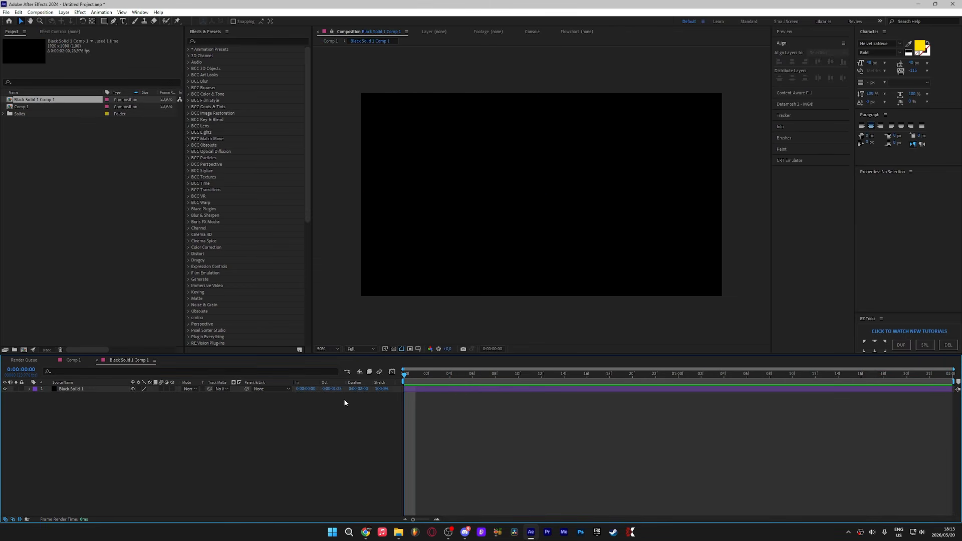
pyautogui.rightClick(333, 462)
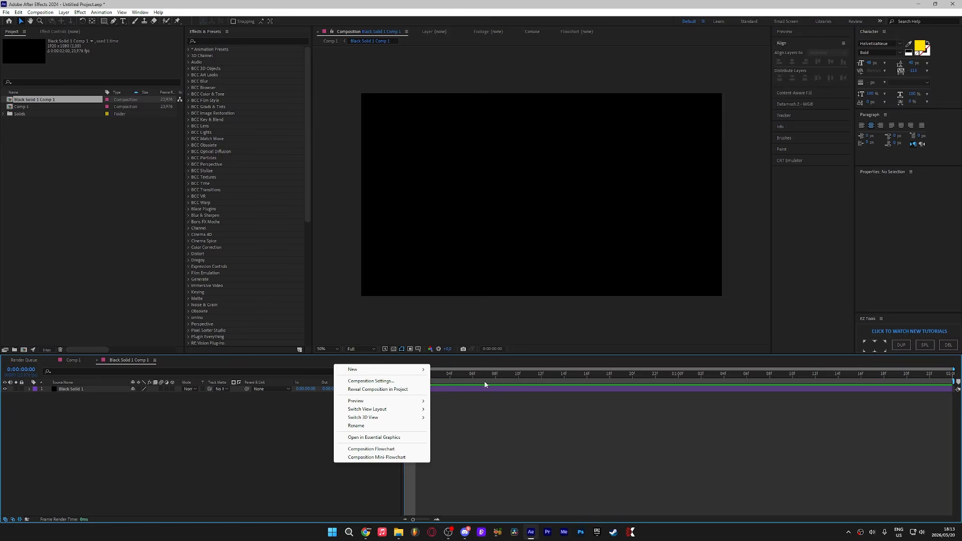
pyautogui.click(446, 381)
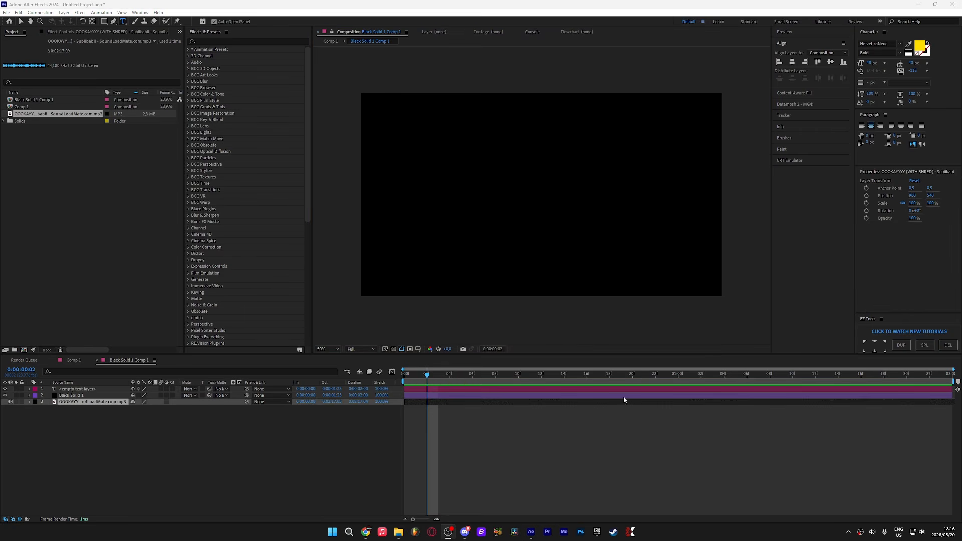
# Step: Enter OKAY as the text of the empty text layer
pyautogui.doubleClick(556, 390)
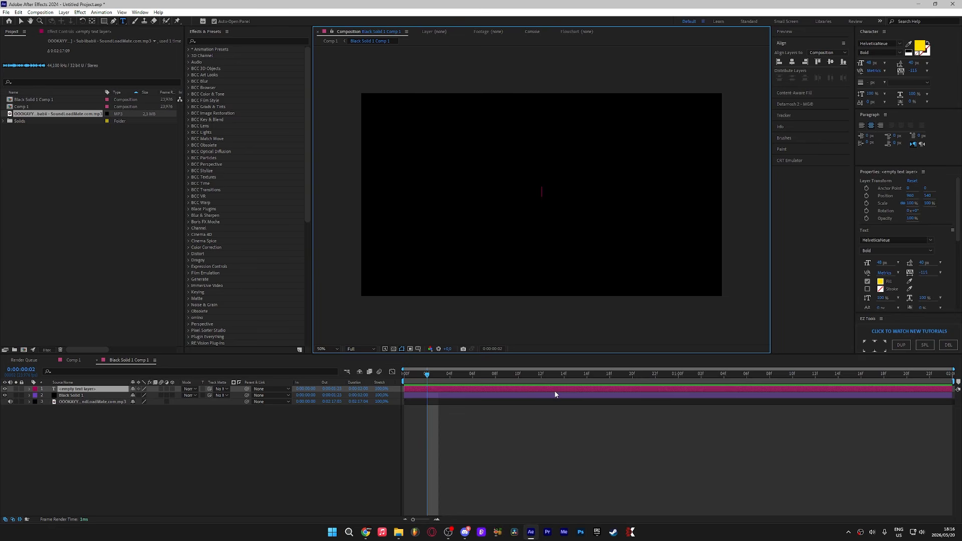
pyautogui.write('OKAY')
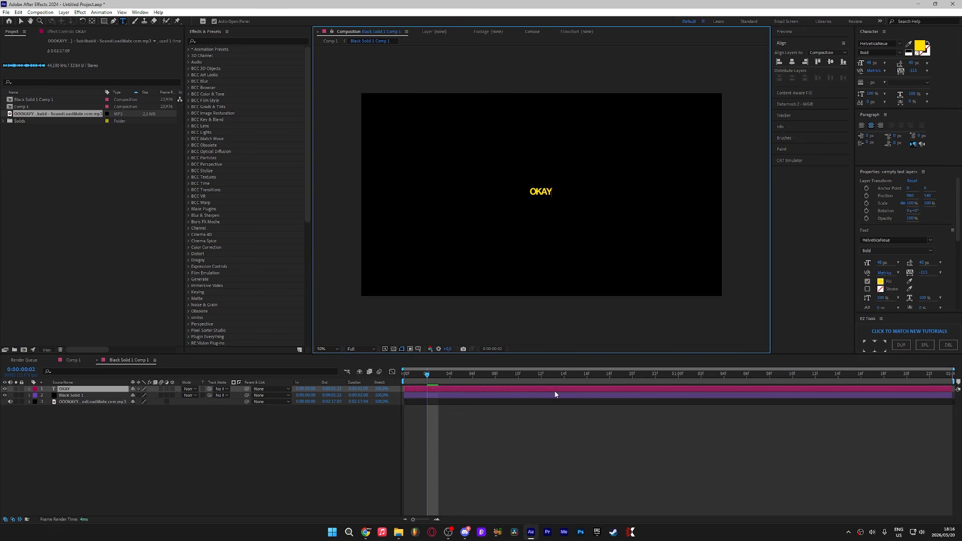
# Step: Select all the text and set its fill colour to black
pyautogui.hotkey('ctrl', 'a')
pyautogui.click(921, 46)
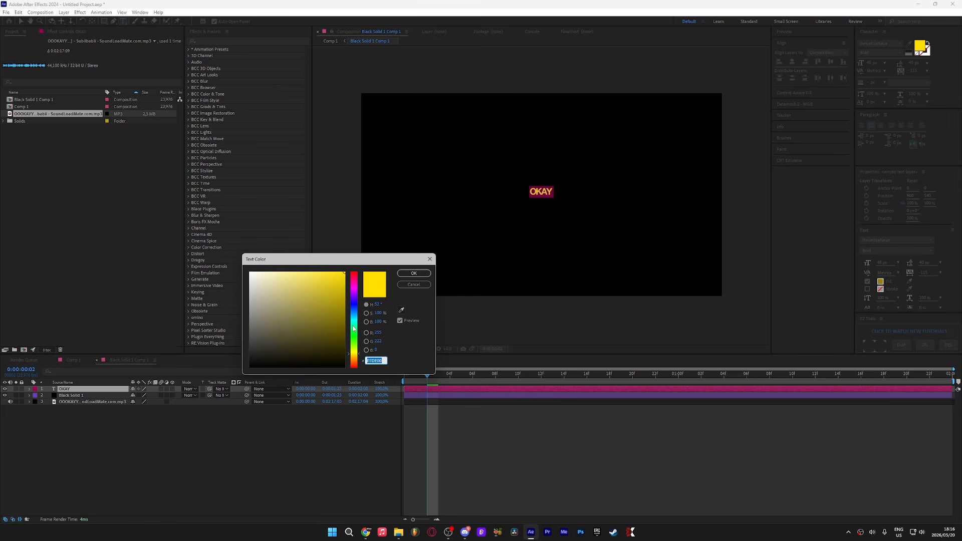
pyautogui.click(327, 355)
pyautogui.click(414, 273)
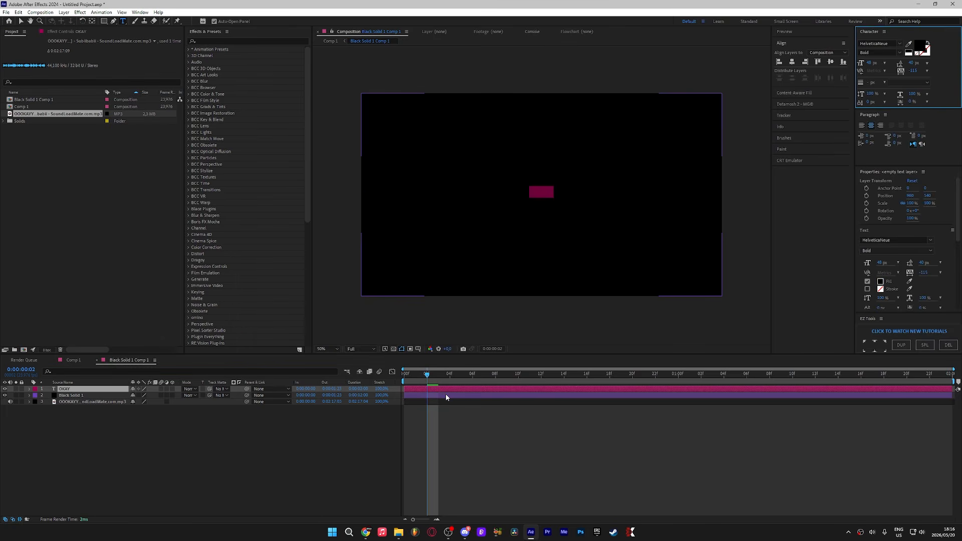
# Step: Apply the Fill effect to the solid layer
pyautogui.click(446, 394)
pyautogui.hotkey('ctrl', 'space')
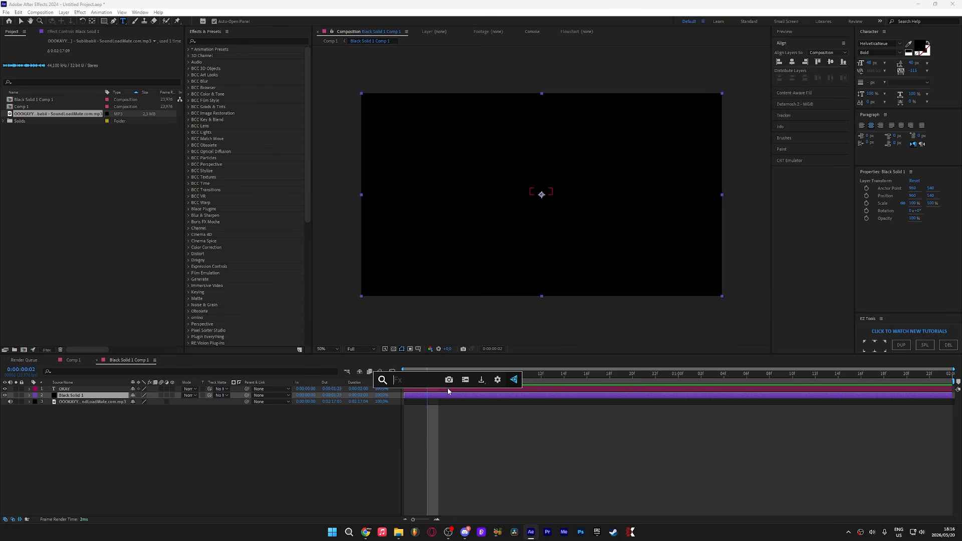
pyautogui.write('fill')
pyautogui.press('Return')
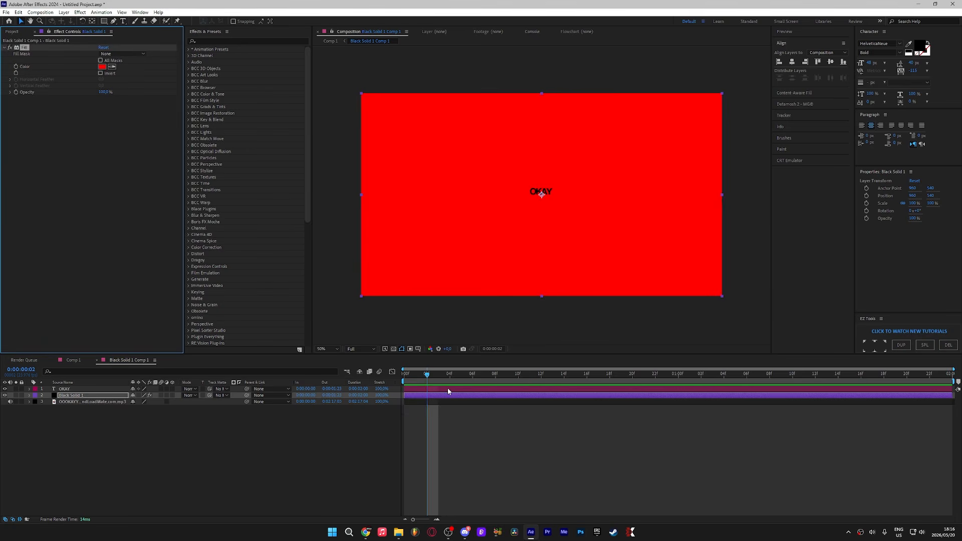
# Step: Set the Fill effect's colour to lime green
pyautogui.click(102, 67)
pyautogui.click(353, 350)
pyautogui.moveTo(353, 351); pyautogui.dragTo(347, 350)
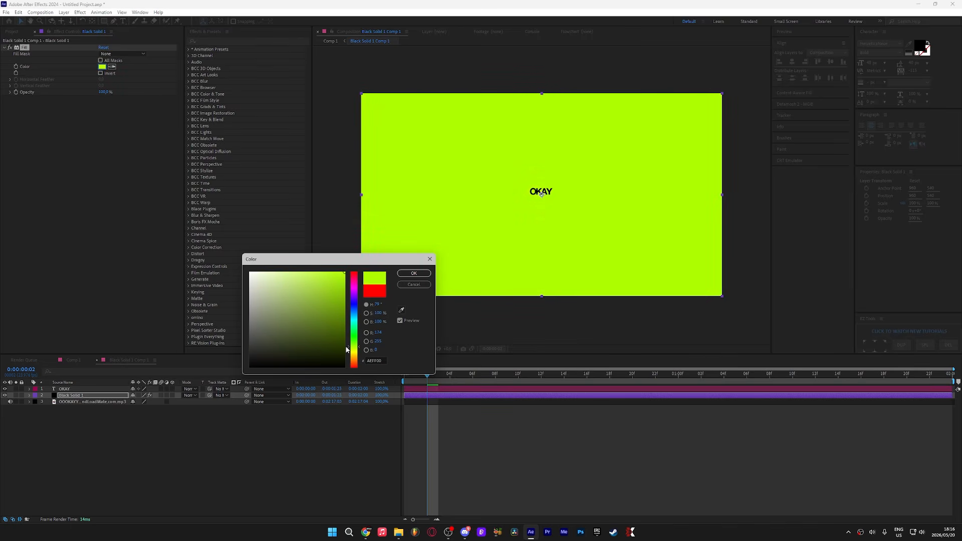
pyautogui.click(414, 274)
# Step: Scale the OKAY text layer up to about 681%
pyautogui.click(389, 390)
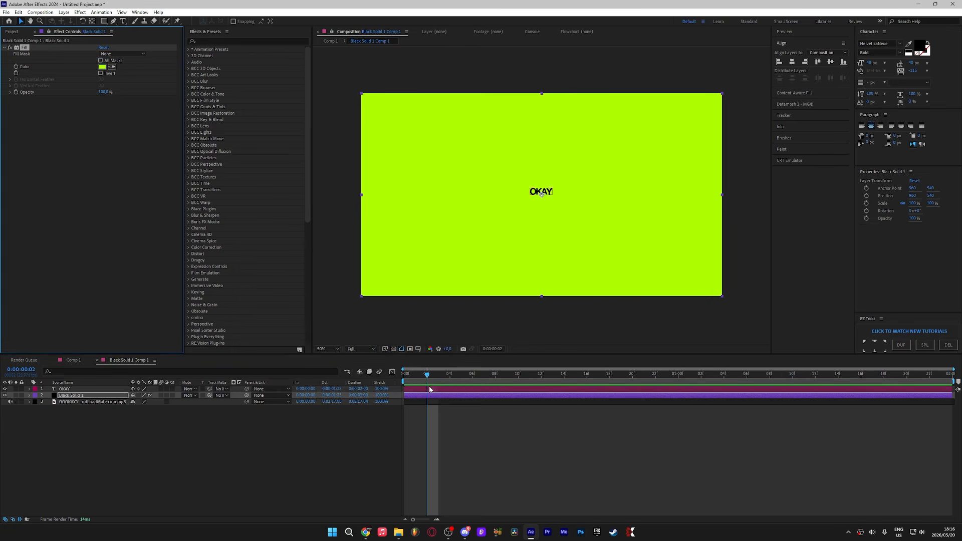
pyautogui.press('s')
pyautogui.moveTo(144, 396); pyautogui.dragTo(436, 396)
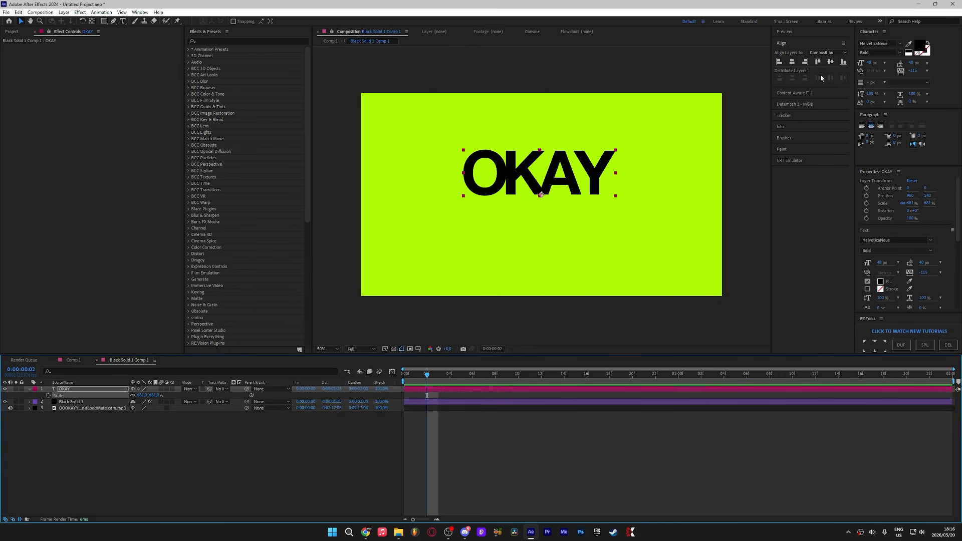
# Step: Align the text layer to the composition's horizontal and vertical centres
pyautogui.scroll(-1, 867, 286)
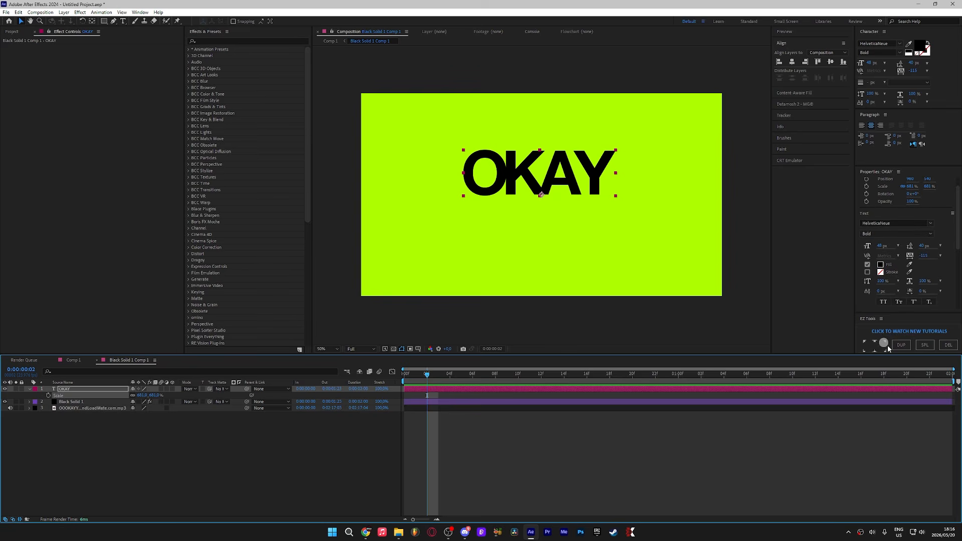
pyautogui.click(874, 351)
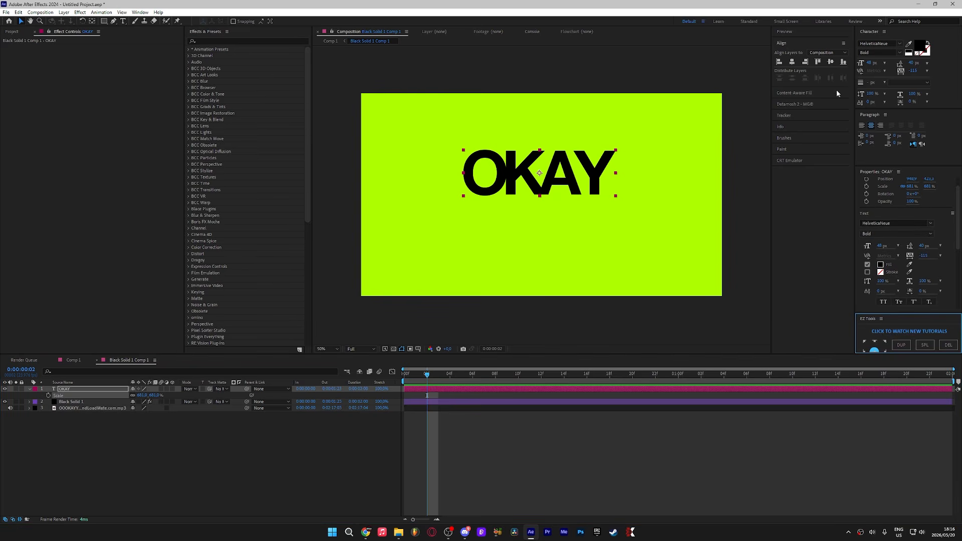
pyautogui.click(792, 62)
pyautogui.click(831, 62)
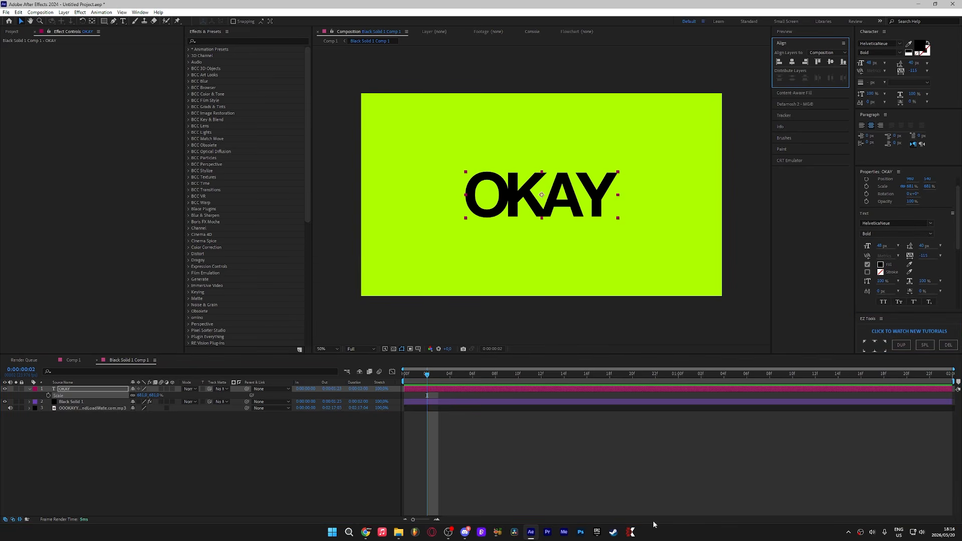
# Step: Set the text's tracking to -71 and recenter the layer horizontally in the composition
pyautogui.click(640, 486)
pyautogui.doubleClick(446, 390)
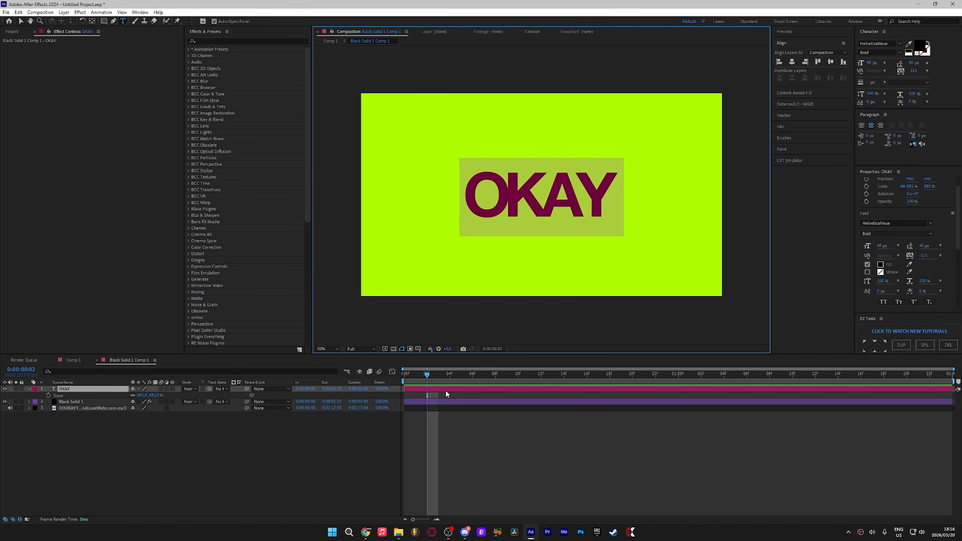
pyautogui.moveTo(912, 72); pyautogui.dragTo(928, 68)
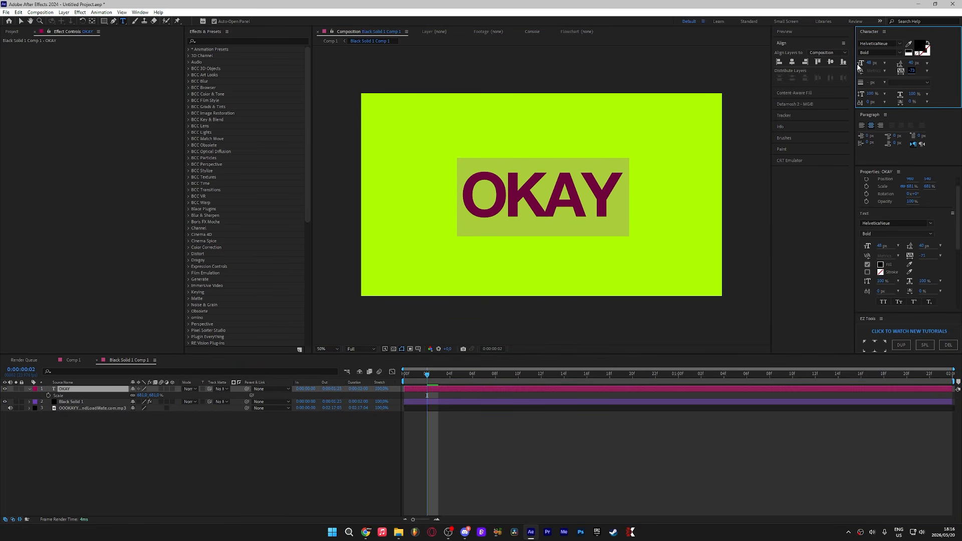
pyautogui.click(793, 62)
pyautogui.click(511, 431)
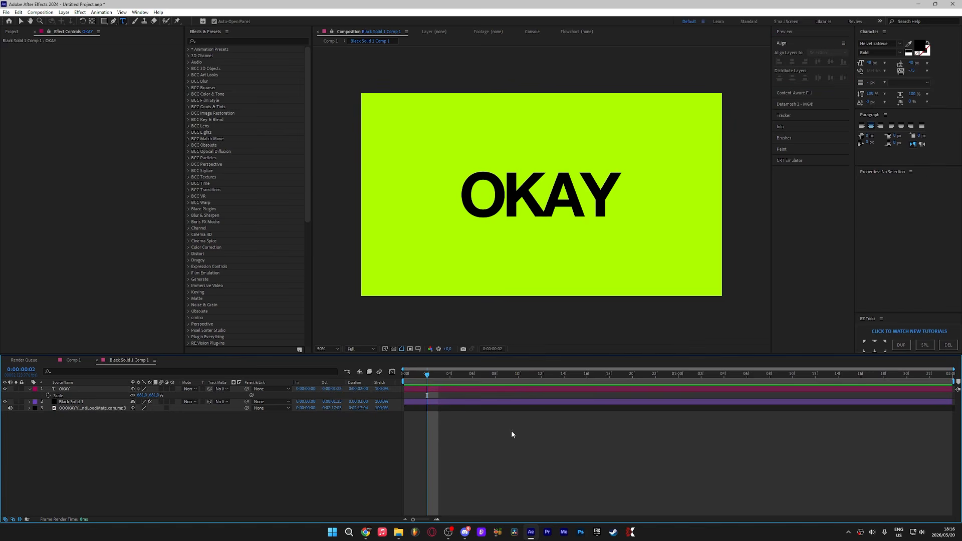
# Step: Go to the start of the timeline and add a Position text animator to the OKAY layer
pyautogui.click(428, 392)
pyautogui.press('Home')
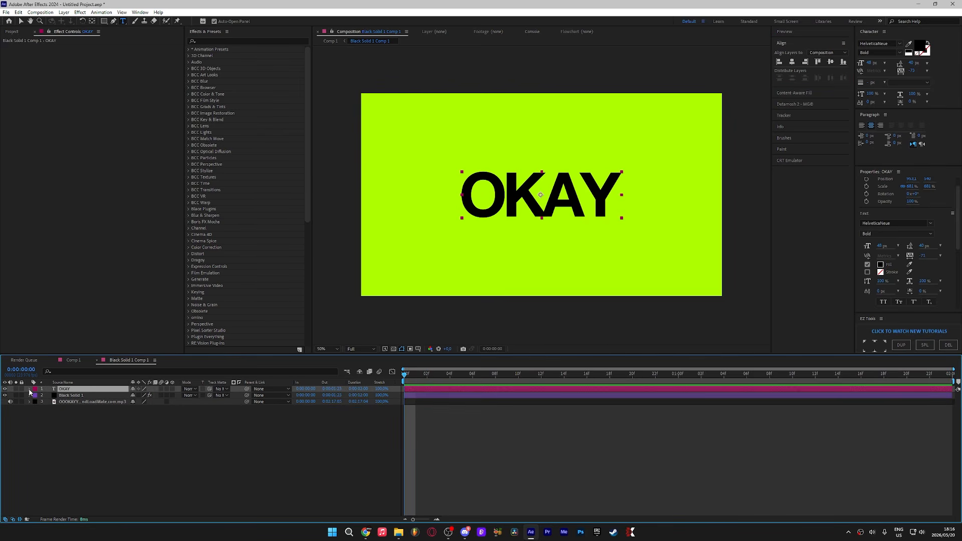
pyautogui.click(30, 389)
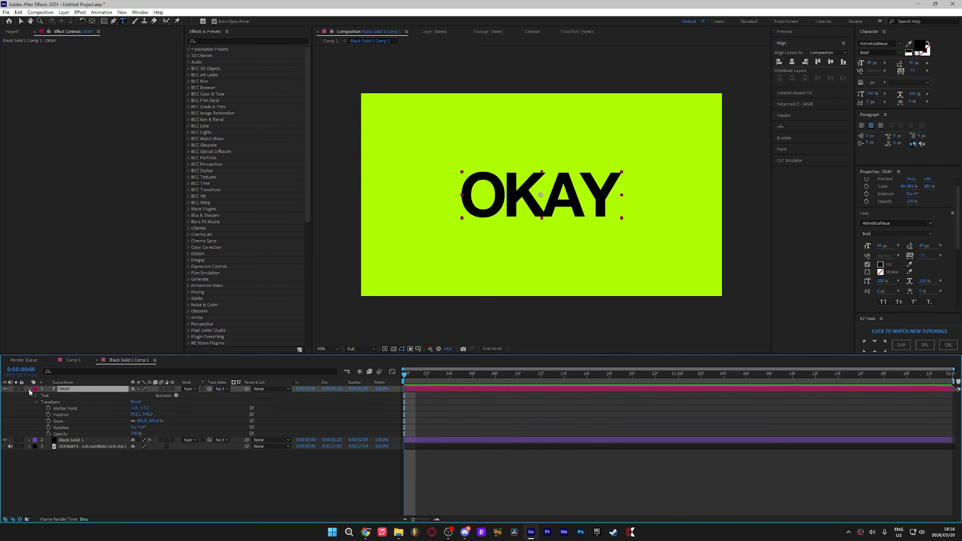
pyautogui.click(175, 396)
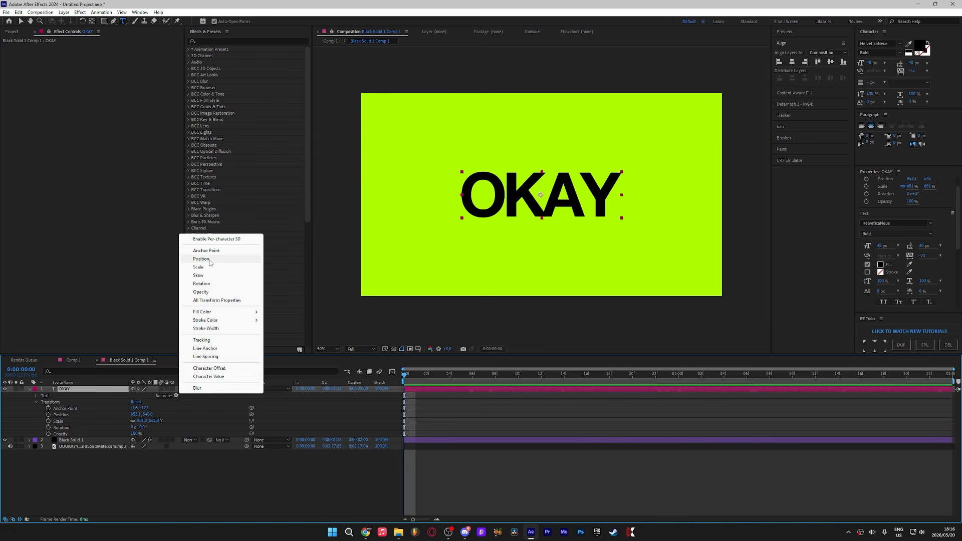
pyautogui.click(210, 259)
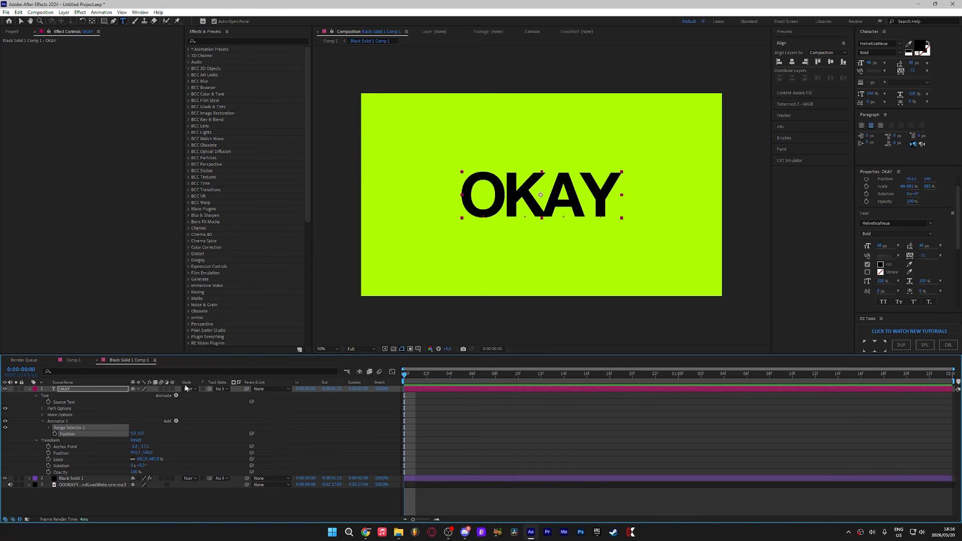
# Step: Add a Scale property to Animator 1
pyautogui.click(176, 421)
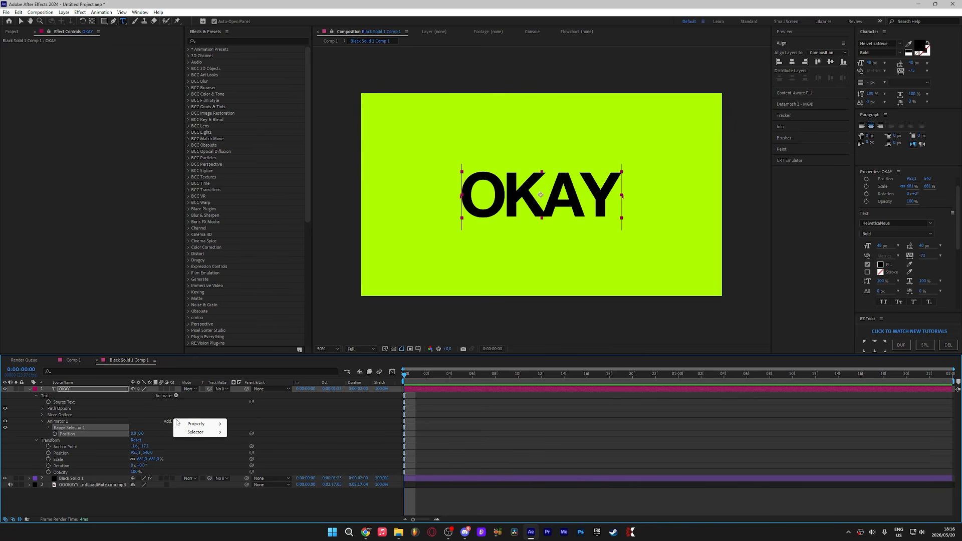
pyautogui.moveTo(198, 428)
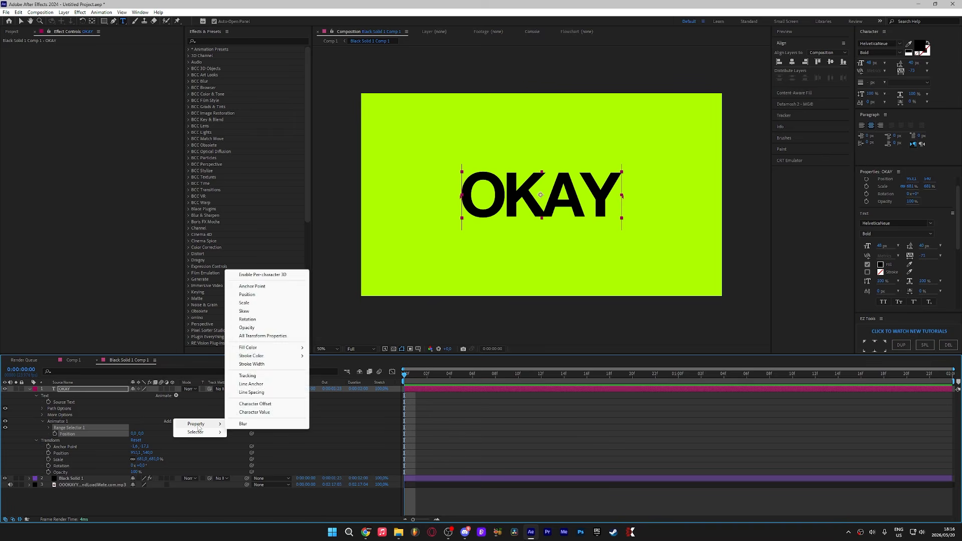
pyautogui.click(249, 303)
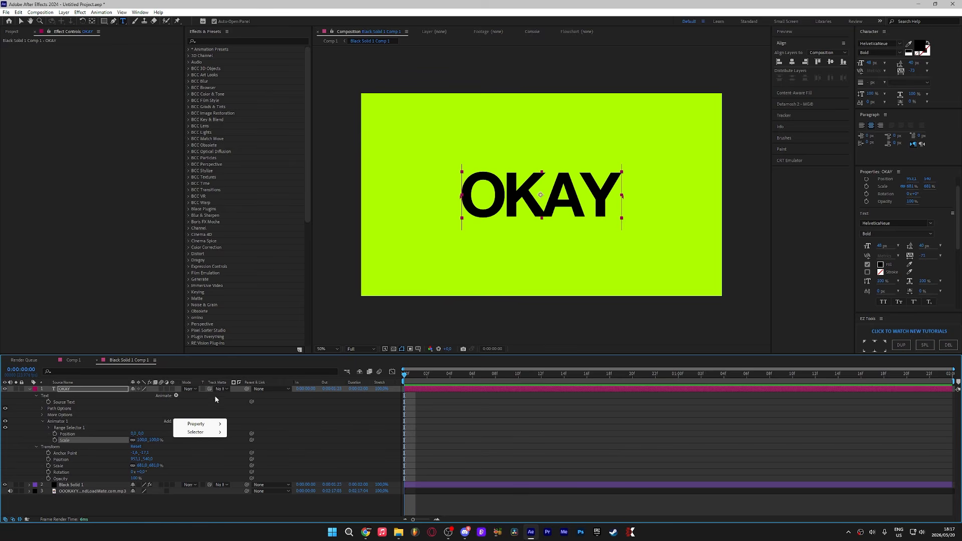
# Step: Add a Rotation property to Animator 1 and set its rotation to 10°
pyautogui.moveTo(210, 424)
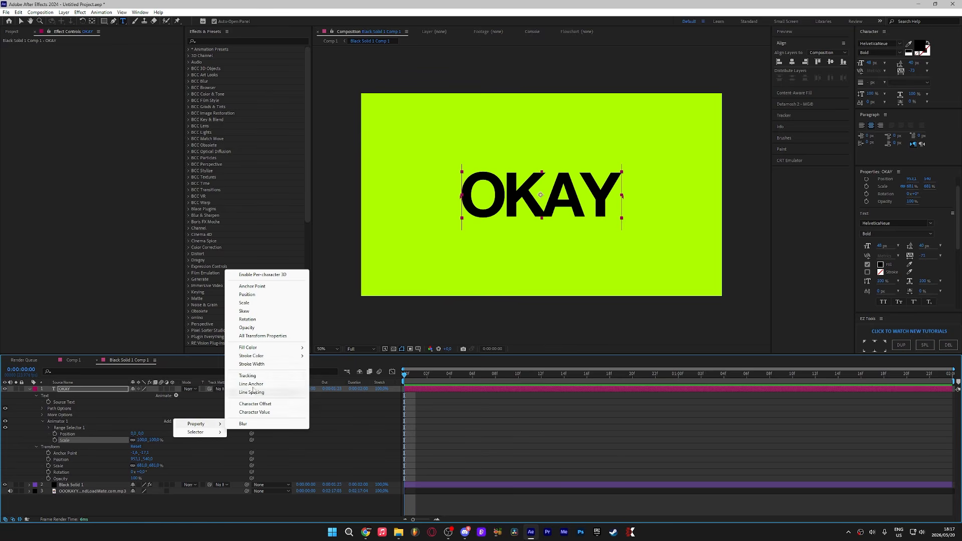
pyautogui.click(266, 319)
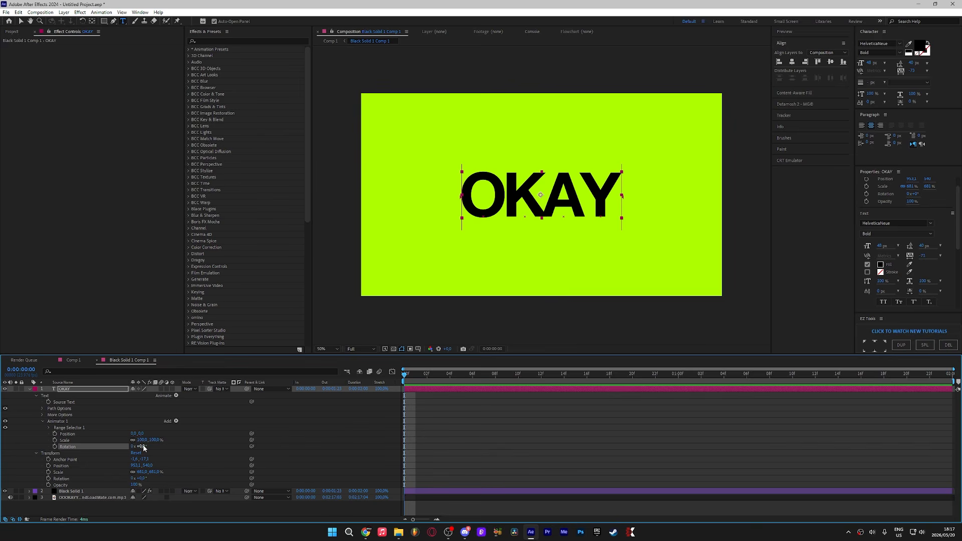
pyautogui.click(143, 447)
pyautogui.write('10')
pyautogui.press('Return')
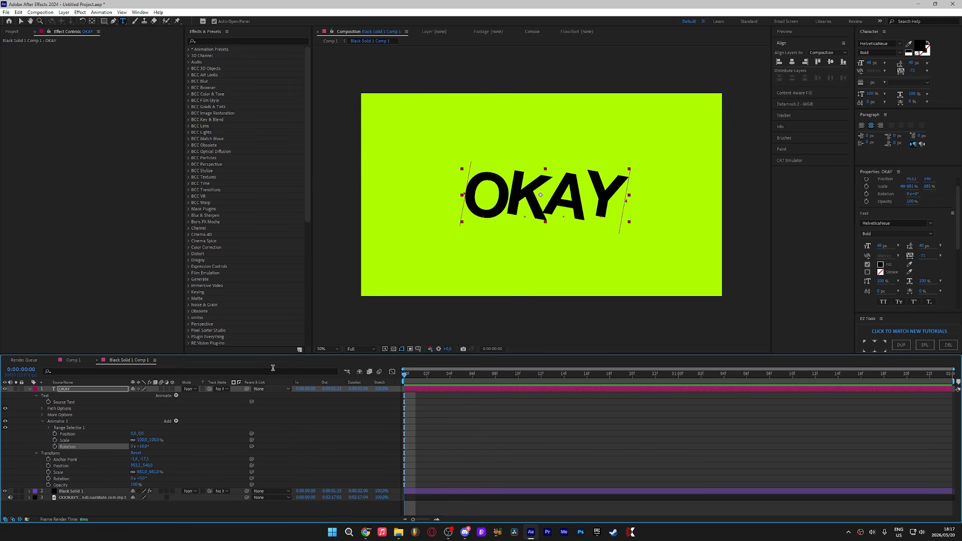
# Step: Unlink the animator's Scale proportions and set it to 120% wide by 115% high
pyautogui.click(129, 438)
pyautogui.click(69, 441)
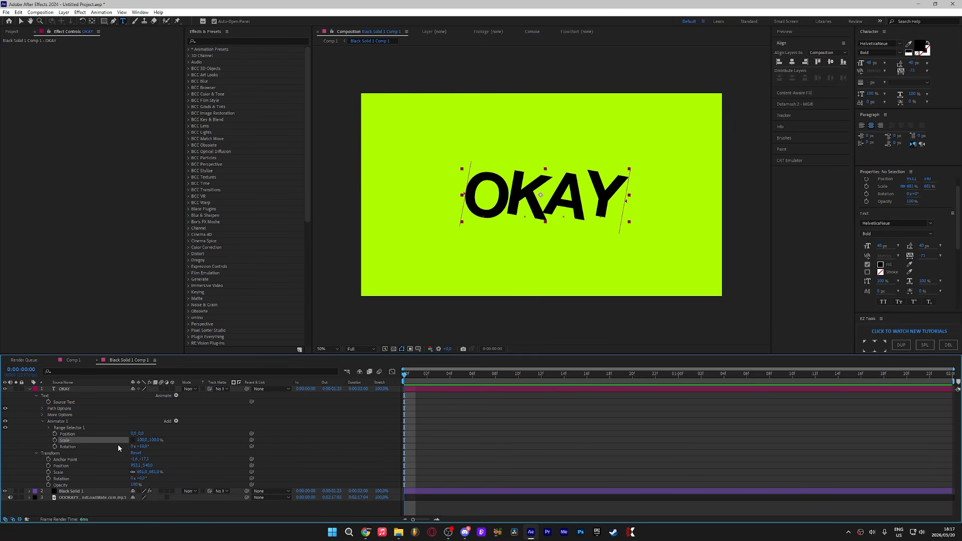
pyautogui.click(142, 441)
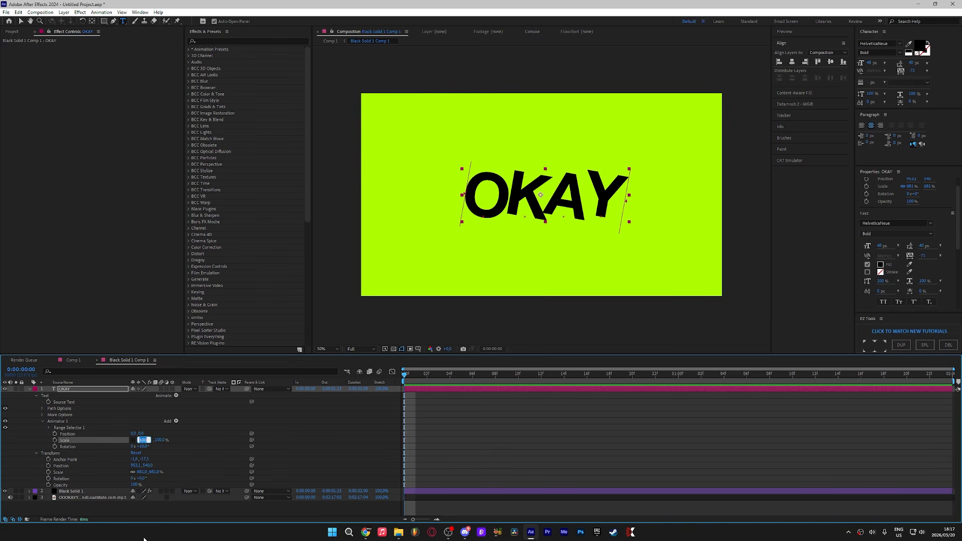
pyautogui.write('120')
pyautogui.press('Return')
pyautogui.click(154, 440)
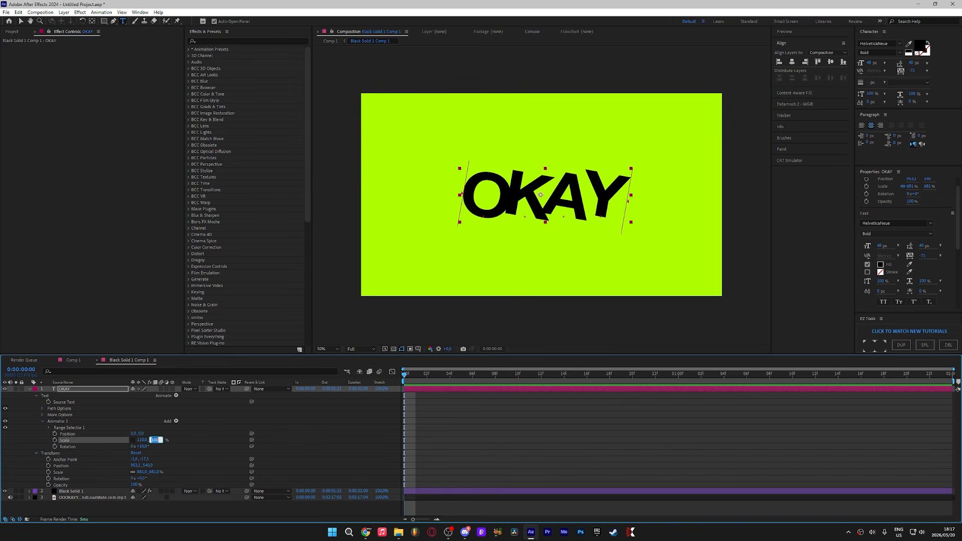
pyautogui.write('115')
pyautogui.press('Return')
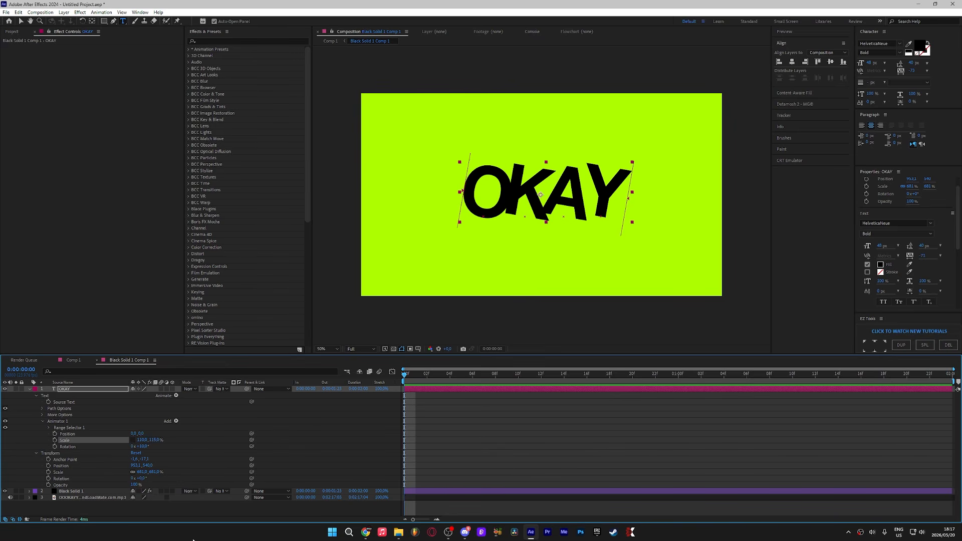
# Step: Set the animator's Position to -10 on the vertical axis and deselect all layers
pyautogui.click(142, 433)
pyautogui.write('-10')
pyautogui.press('Return')
pyautogui.hotkey('ctrl', 'shift', 'a')
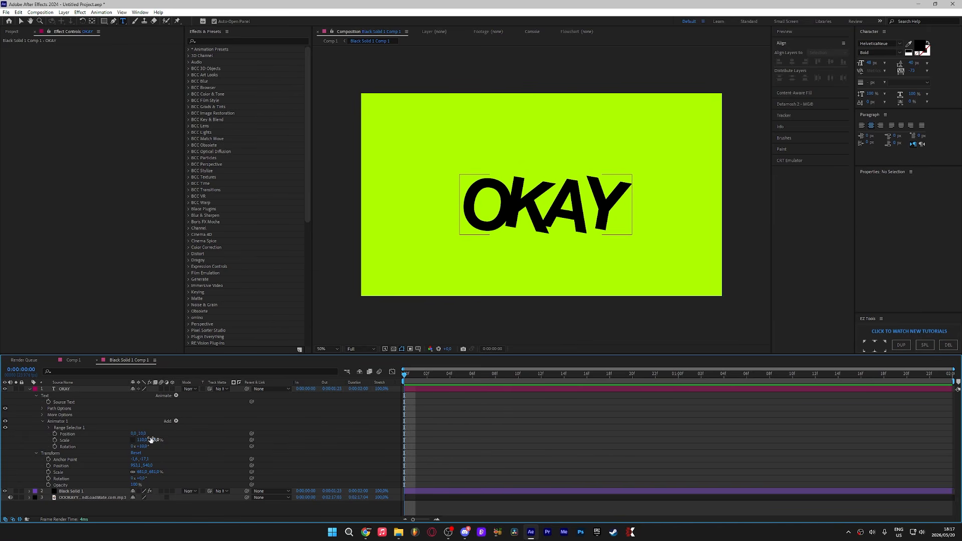
# Step: Add a Wiggly selector to Animator 1
pyautogui.click(176, 421)
pyautogui.moveTo(186, 433)
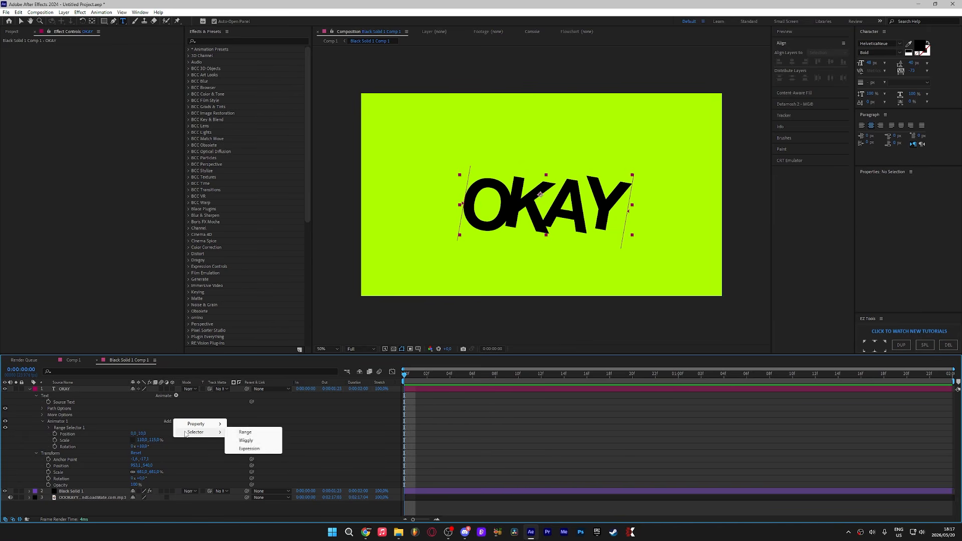
pyautogui.click(162, 422)
pyautogui.click(176, 422)
pyautogui.click(245, 440)
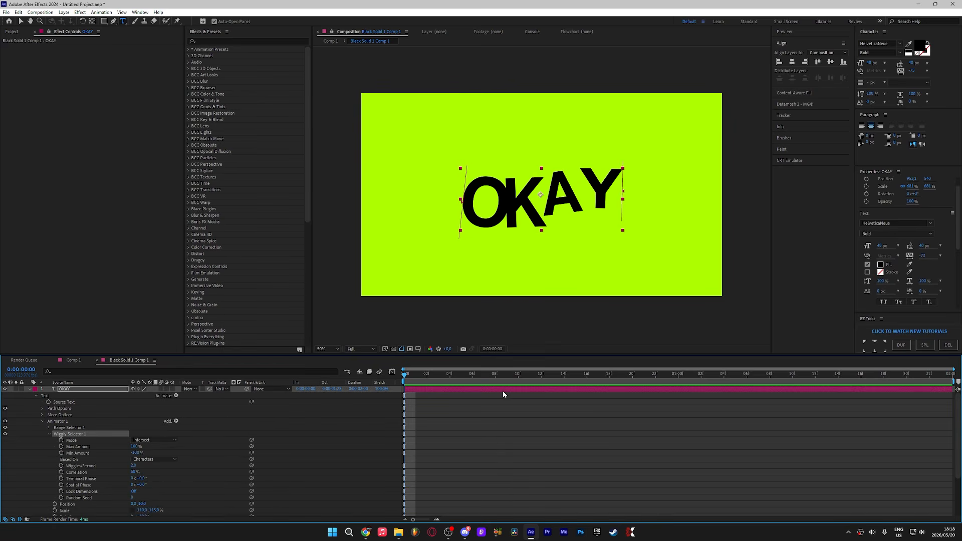
# Step: Set the Wiggly Selector's mode to Subtract, preview the animation and collapse the layer
pyautogui.press('space')
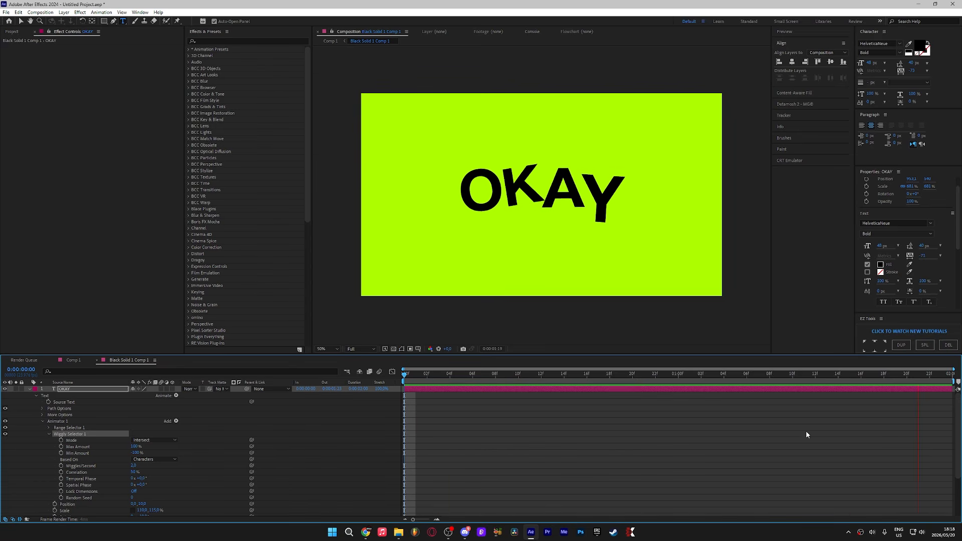
pyautogui.click(494, 387)
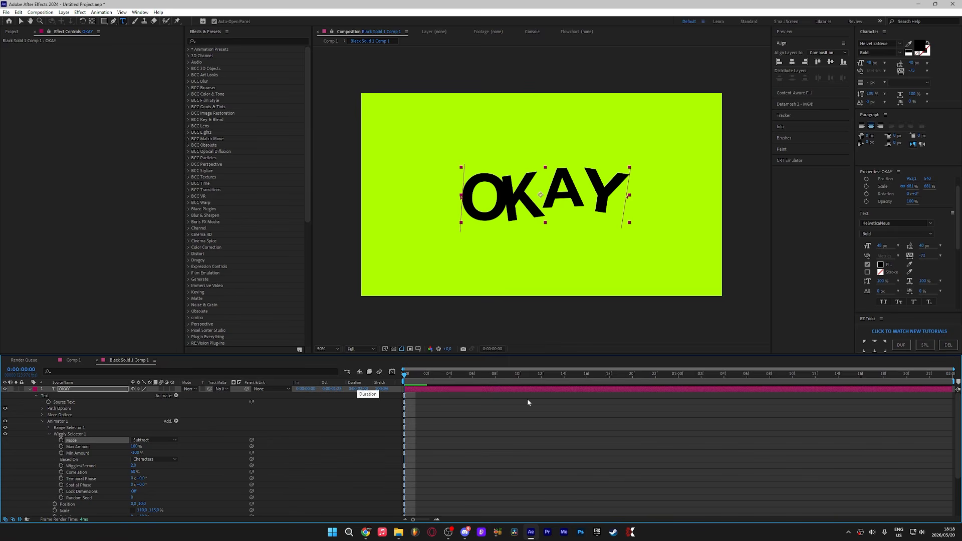
pyautogui.press('space')
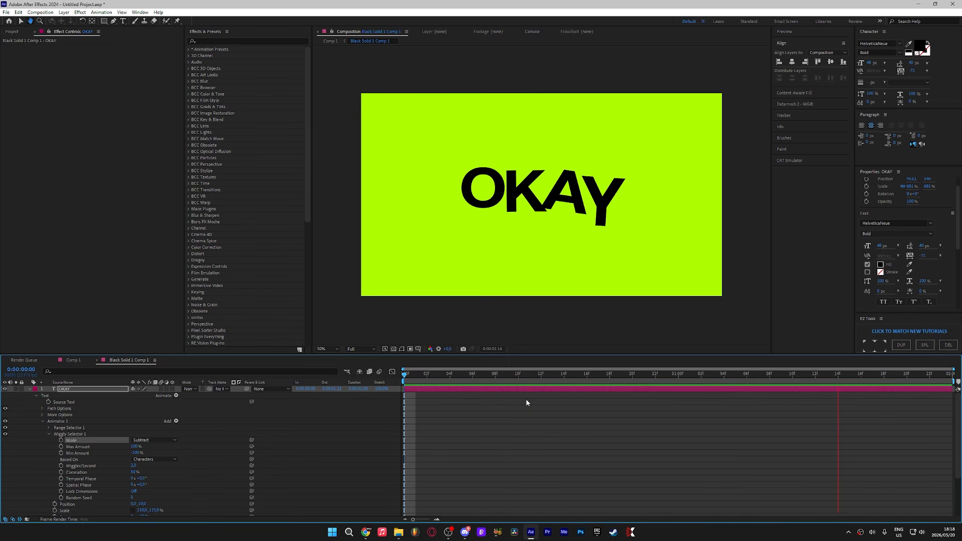
pyautogui.press('space')
pyautogui.click(30, 390)
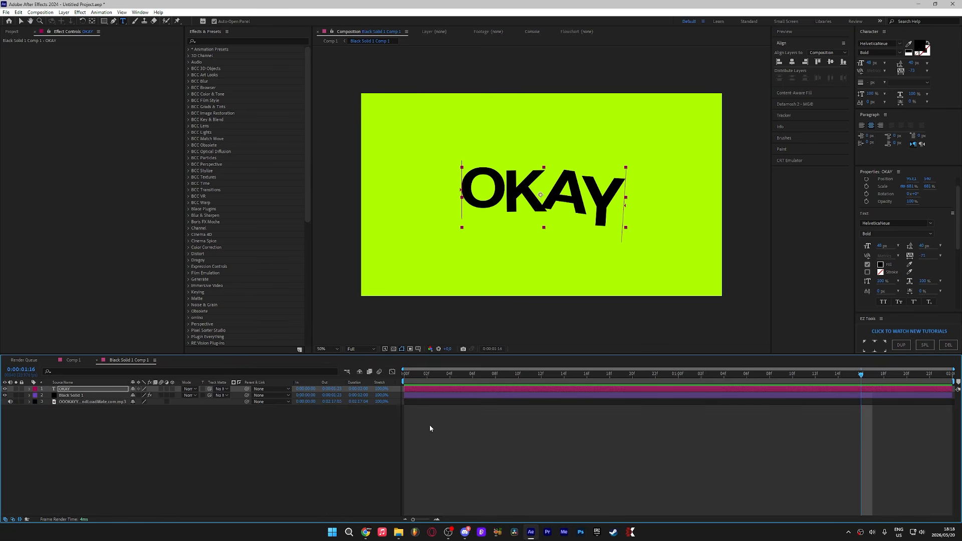
# Step: Duplicate the OKAY layer, shrink the copy to about 326% scale and move it below the main word
pyautogui.click(429, 425)
pyautogui.click(411, 391)
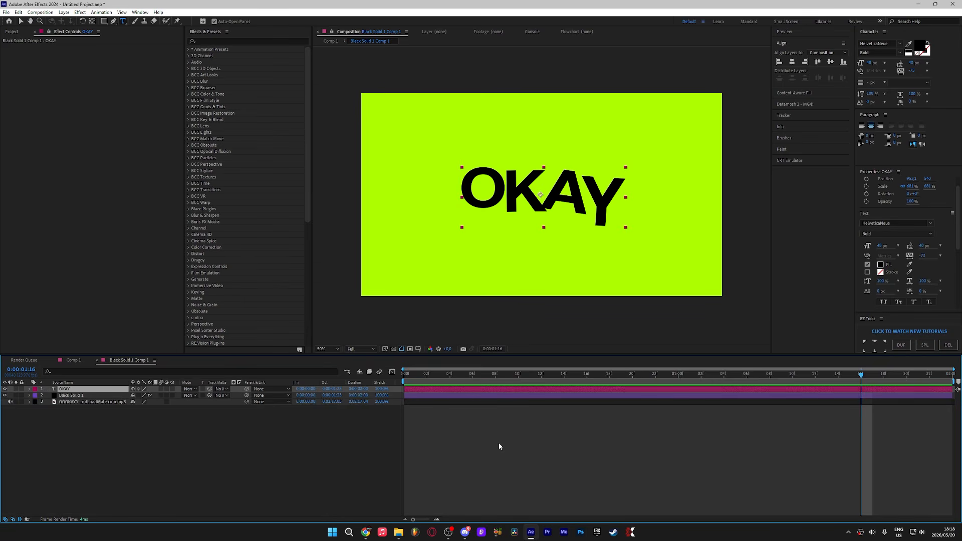
pyautogui.hotkey('ctrl', 'd')
pyautogui.press('s')
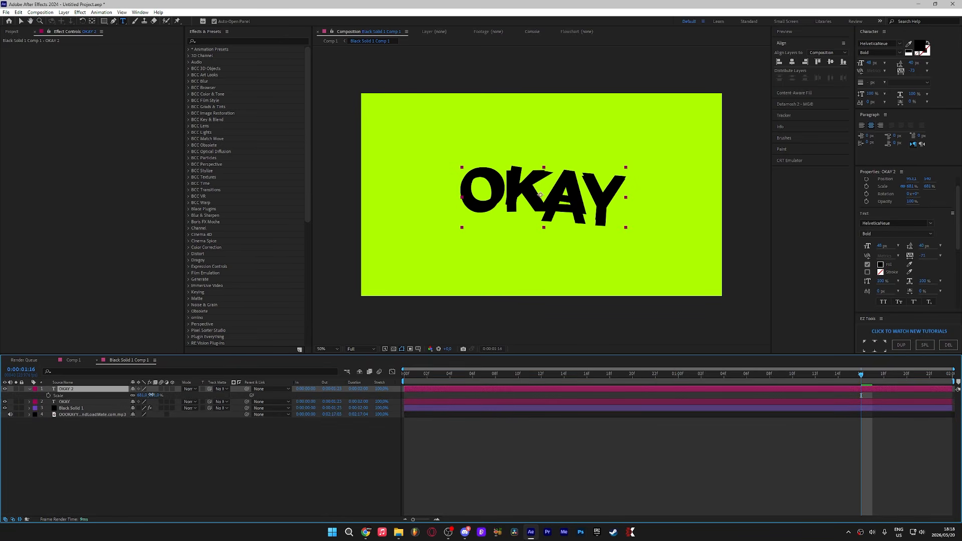
pyautogui.moveTo(151, 395); pyautogui.dragTo(2, 395)
pyautogui.press('p')
pyautogui.moveTo(148, 396); pyautogui.dragTo(260, 374)
# Step: Replace the duplicate's text with SUBIIBABII
pyautogui.doubleClick(468, 389)
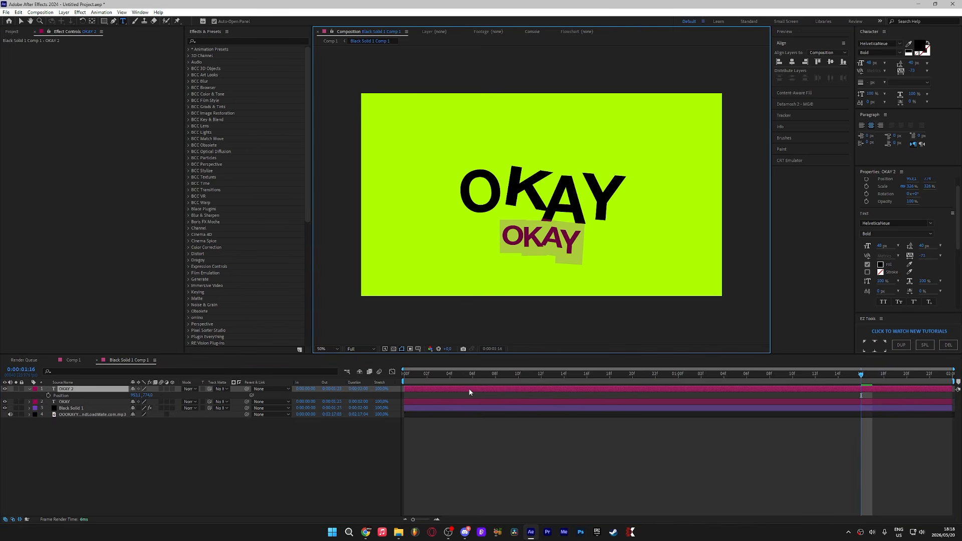
pyautogui.write('SUBB')
pyautogui.press('BackSpace')
pyautogui.write('I')
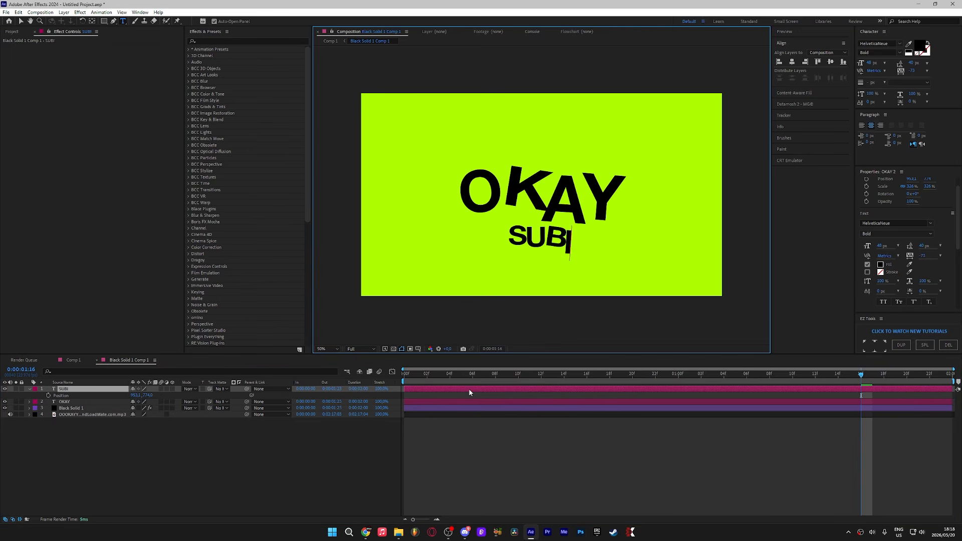
pyautogui.write('I')
pyautogui.write('BABII')
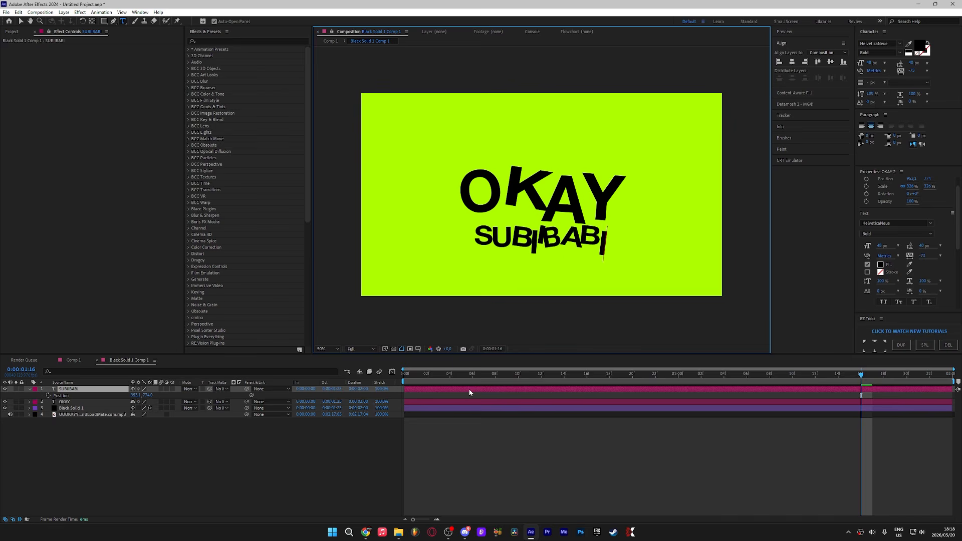
# Step: Preview the animation from the start
pyautogui.click(370, 389)
pyautogui.press('space')
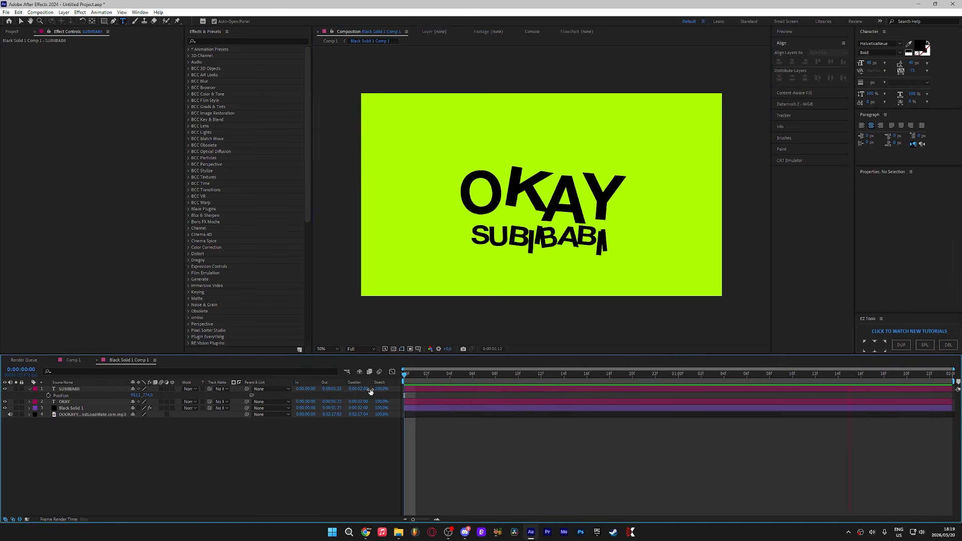
pyautogui.press('space')
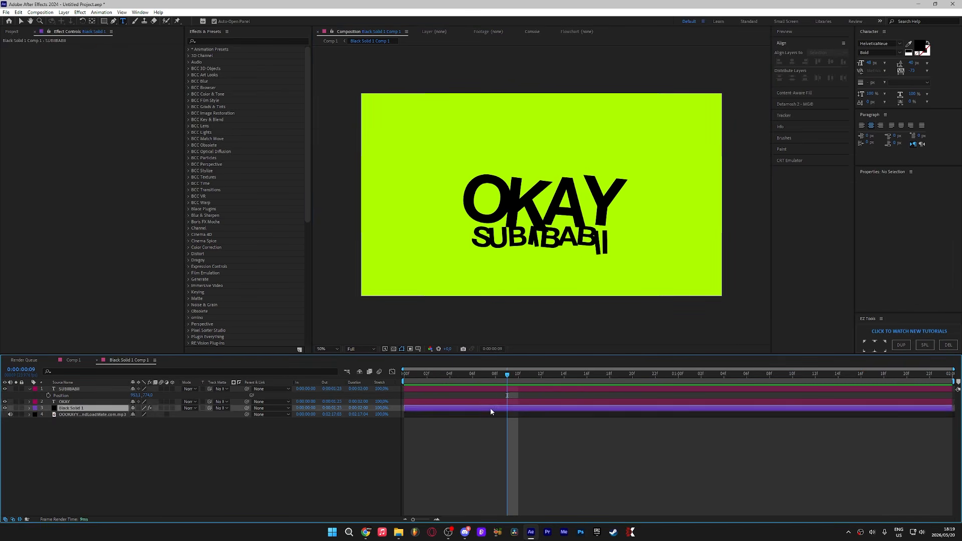
# Step: Scale up the OKAY layer and switch back to the Selection tool
pyautogui.click(489, 402)
pyautogui.press('s')
pyautogui.moveTo(175, 410); pyautogui.dragTo(82, 408)
pyautogui.press('p')
pyautogui.press('v')
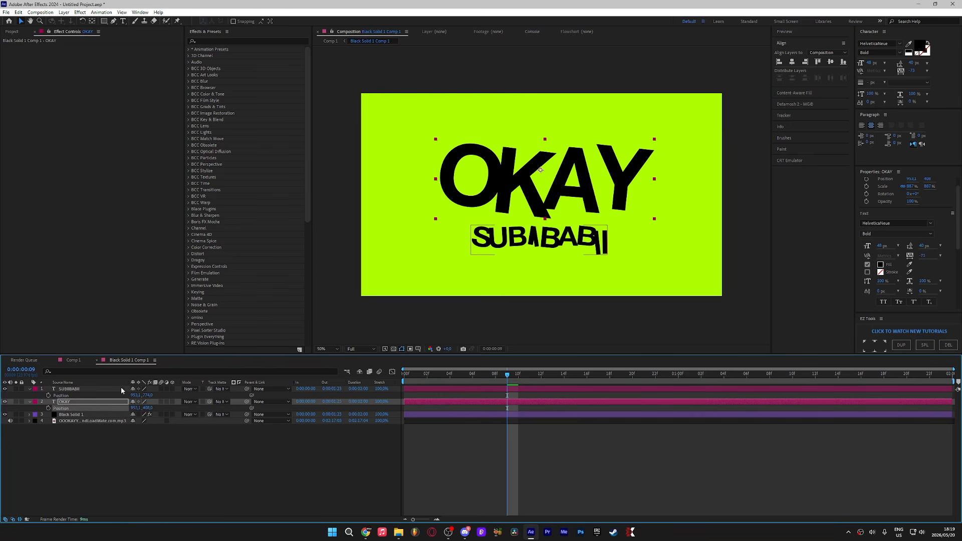
# Step: Move the SUBIIBABII layer lower in the frame by adjusting its position
pyautogui.click(70, 389)
pyautogui.moveTo(147, 395); pyautogui.dragTo(176, 391)
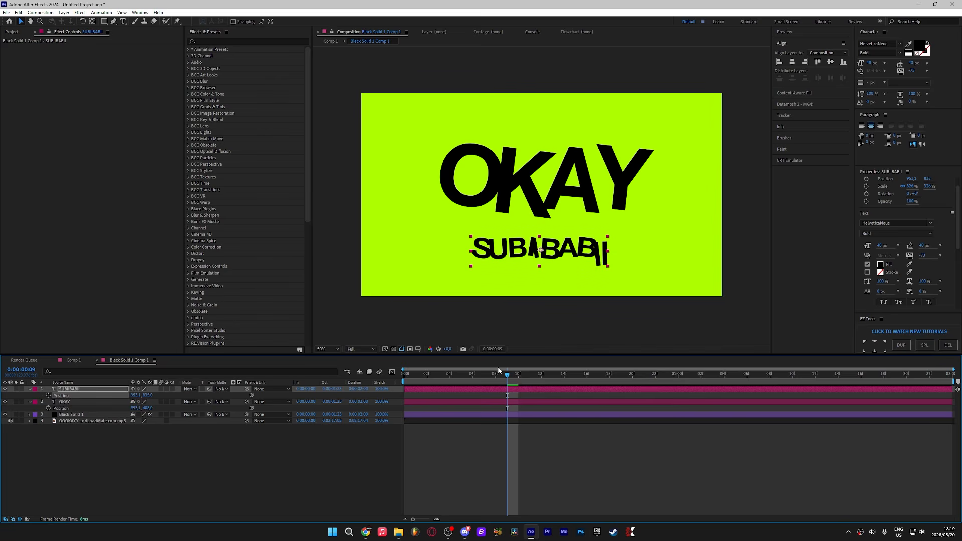
# Step: Preview the animation
pyautogui.press('space')
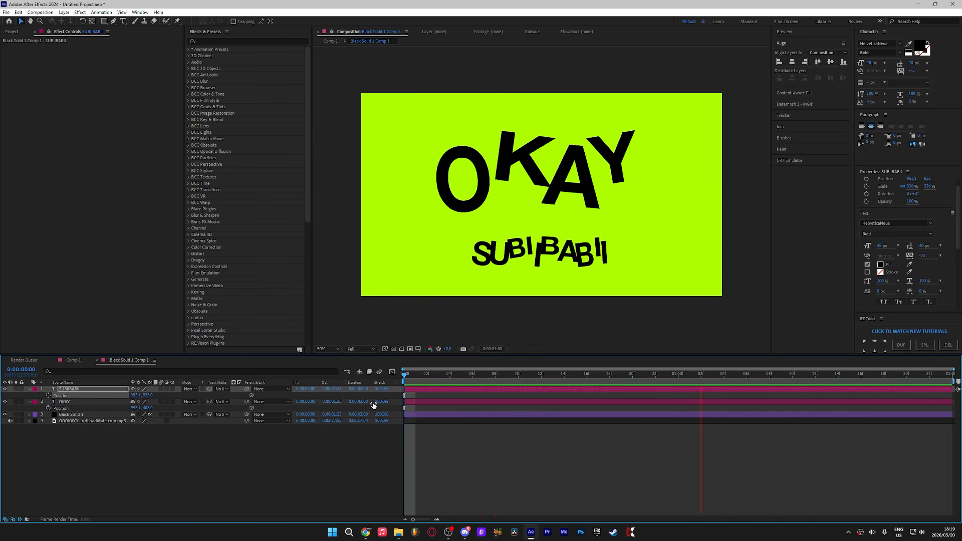
pyautogui.press('space')
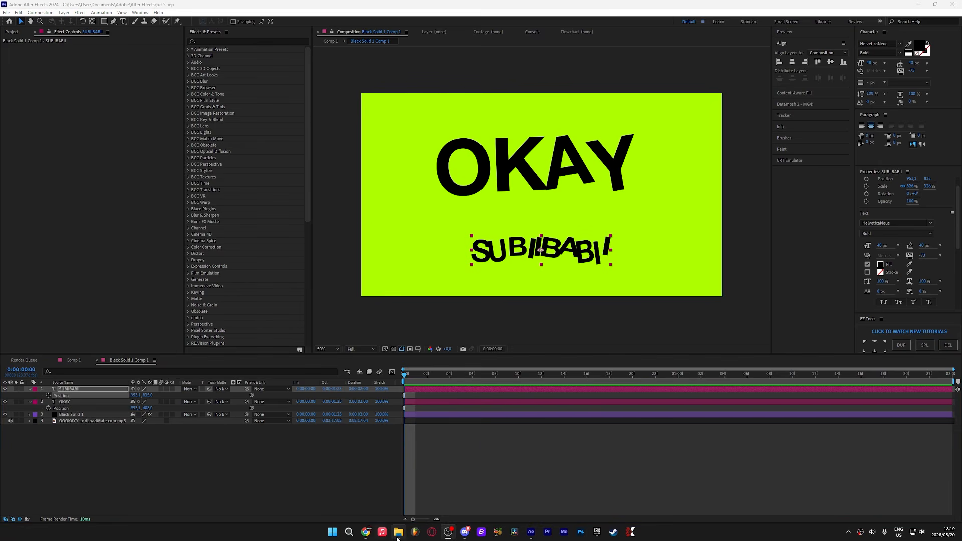
pyautogui.moveTo(404, 538)
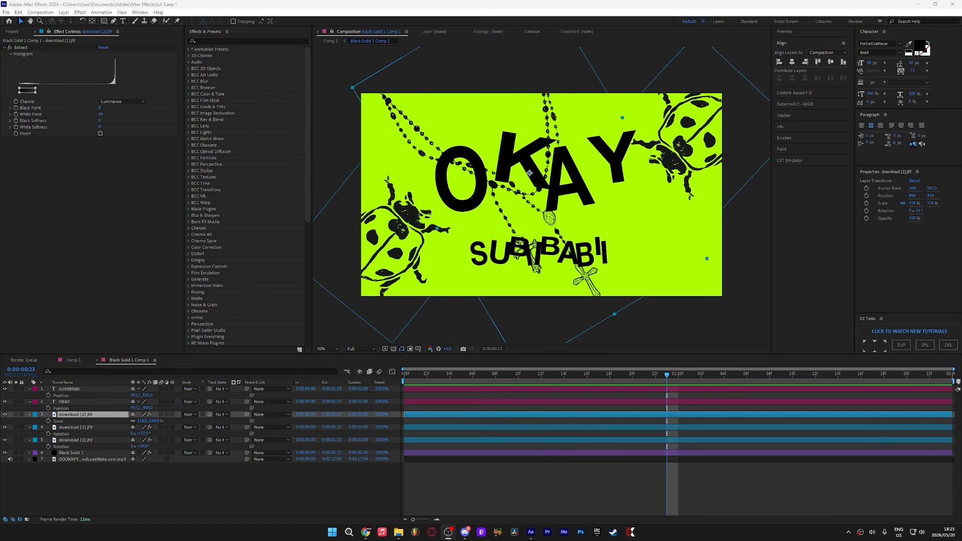
# Step: Apply Shadow Studio 3 to the SUBIIBABII layer and adjust its light direction
pyautogui.moveTo(541, 375); pyautogui.dragTo(432, 414)
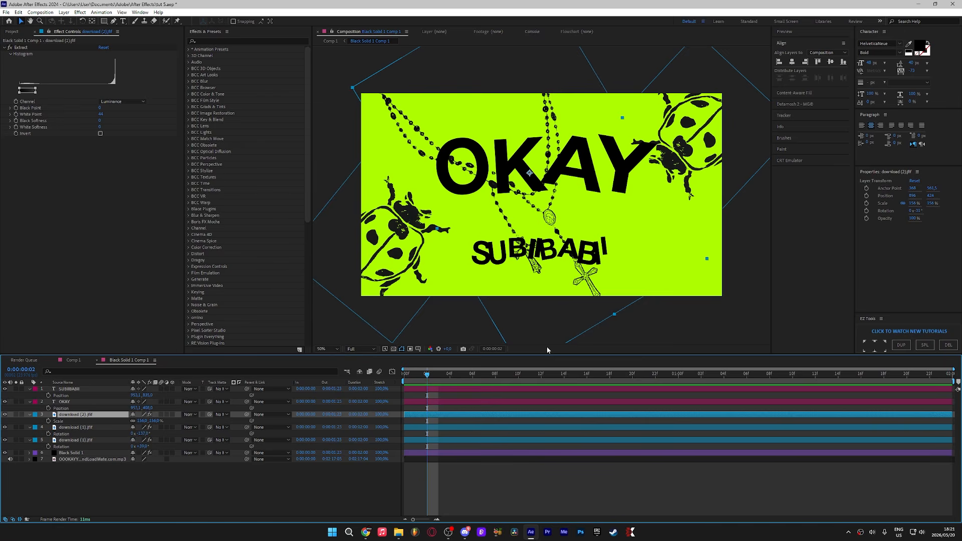
pyautogui.click(467, 388)
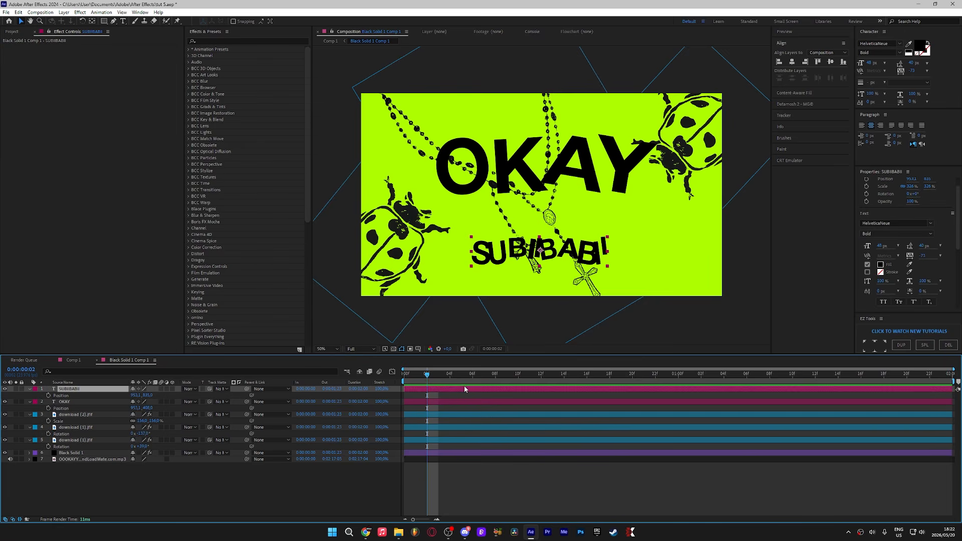
pyautogui.hotkey('ctrl', 'space')
pyautogui.write('shadow')
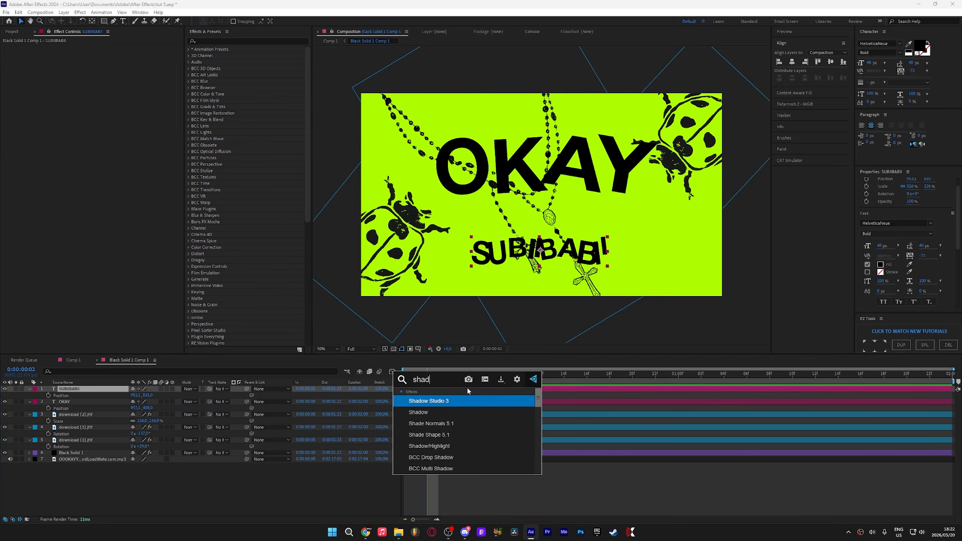
pyautogui.press('Return')
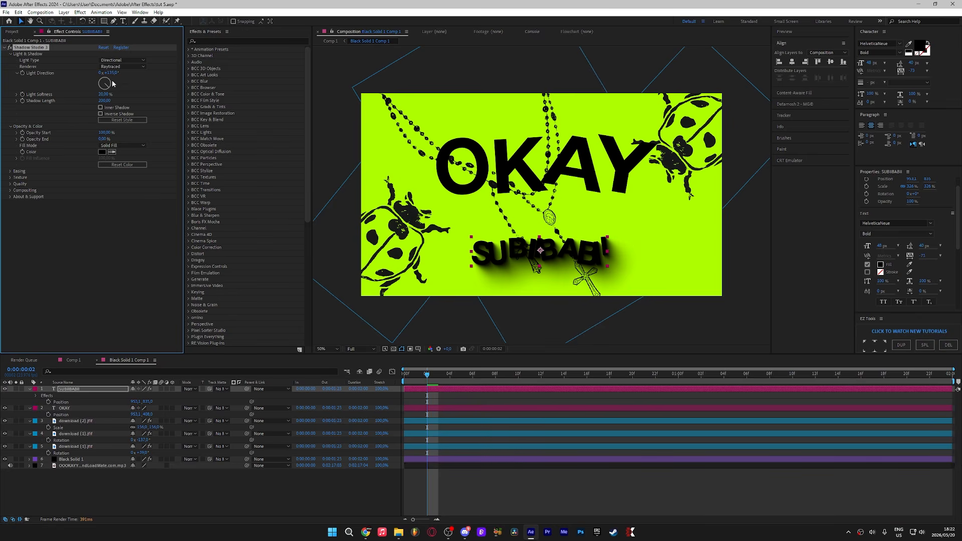
pyautogui.moveTo(104, 100); pyautogui.dragTo(58, 113)
# Step: Paste the shadow effect onto the OKAY layer
pyautogui.moveTo(498, 376); pyautogui.dragTo(839, 378)
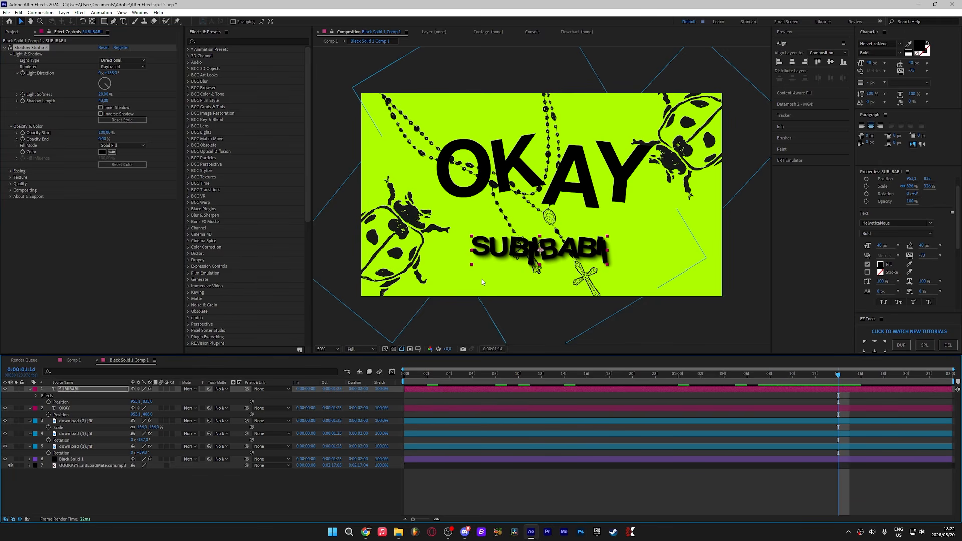
pyautogui.click(684, 483)
pyautogui.click(655, 408)
pyautogui.hotkey('ctrl', 'v')
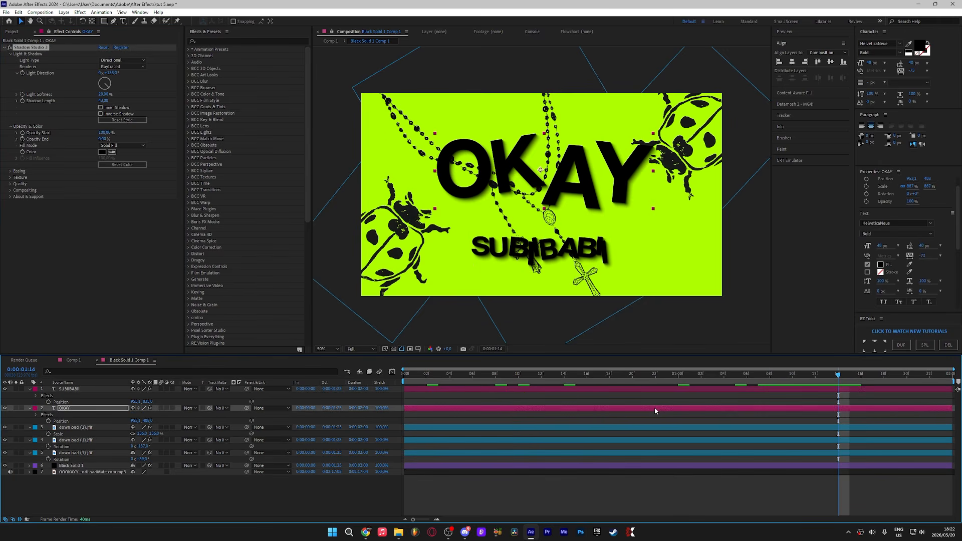
# Step: Preview the animation with the shadows
pyautogui.click(681, 477)
pyautogui.press('space')
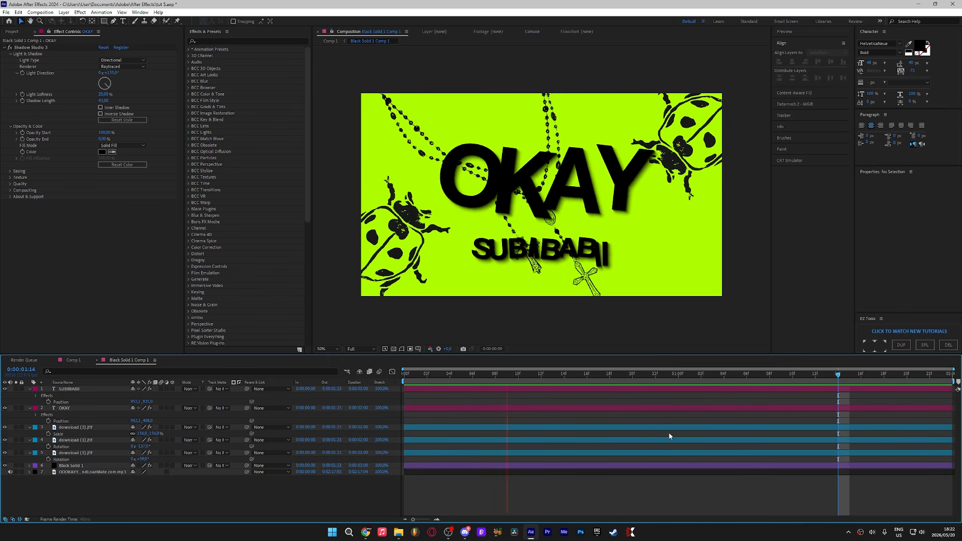
pyautogui.press('space')
# Step: Reveal the OKAY layer's Position property and adjust its Y value
pyautogui.click(596, 407)
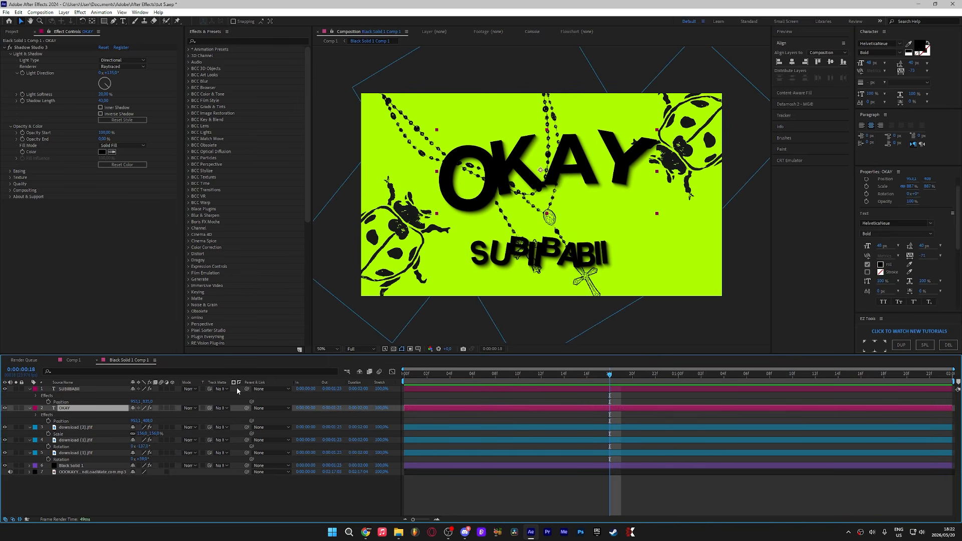
pyautogui.press('p')
pyautogui.press('p')
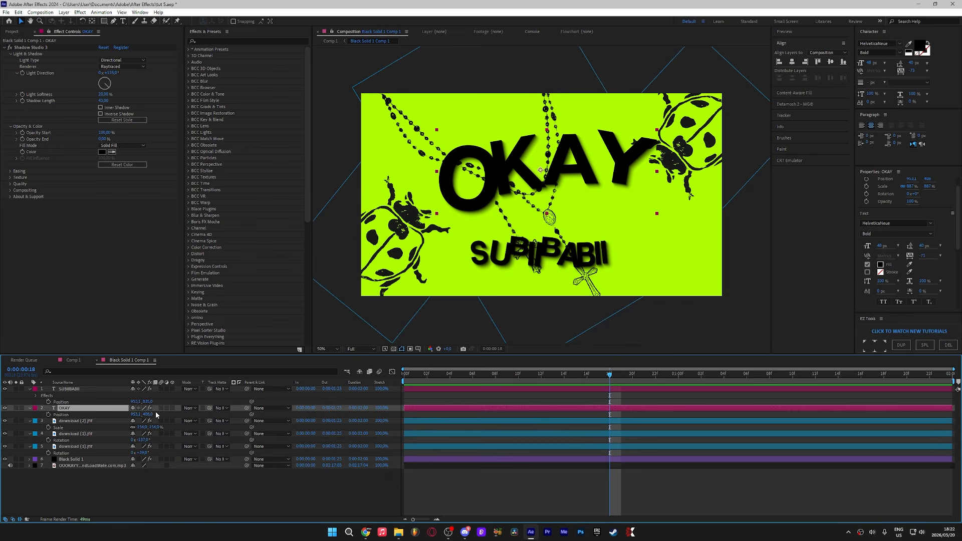
pyautogui.moveTo(150, 415); pyautogui.dragTo(241, 361)
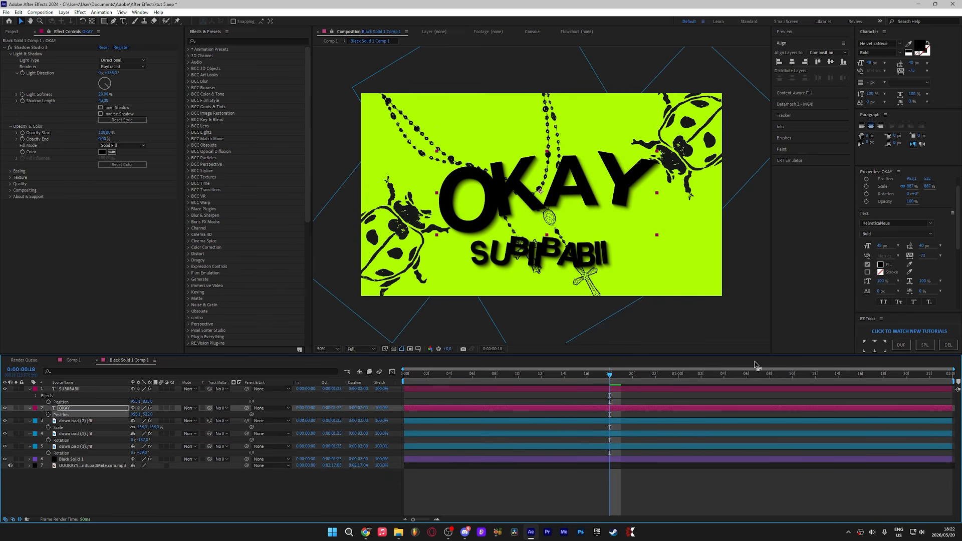
# Step: Change the SUBIIBABII text's fill color to hot pink
pyautogui.doubleClick(650, 389)
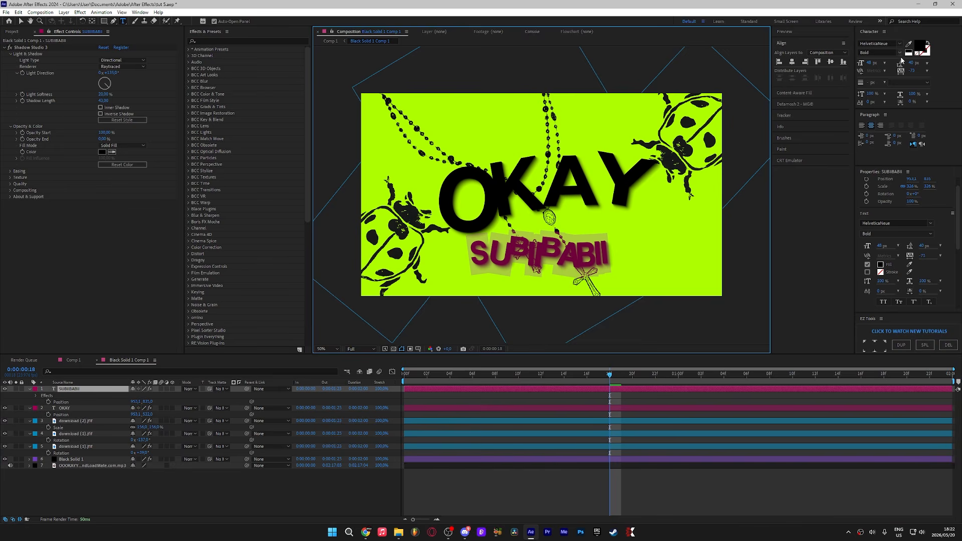
pyautogui.click(921, 46)
pyautogui.moveTo(353, 302); pyautogui.dragTo(350, 266)
pyautogui.click(414, 273)
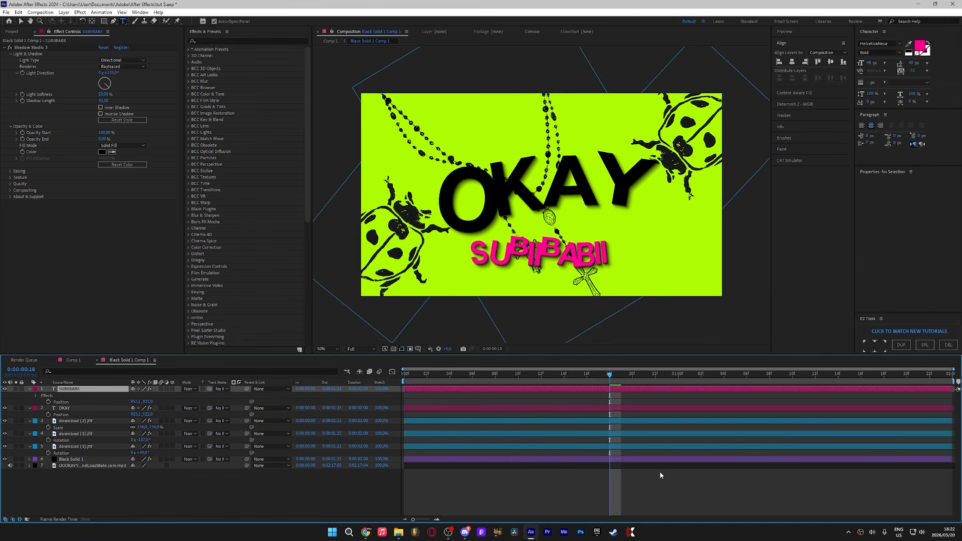
pyautogui.click(660, 471)
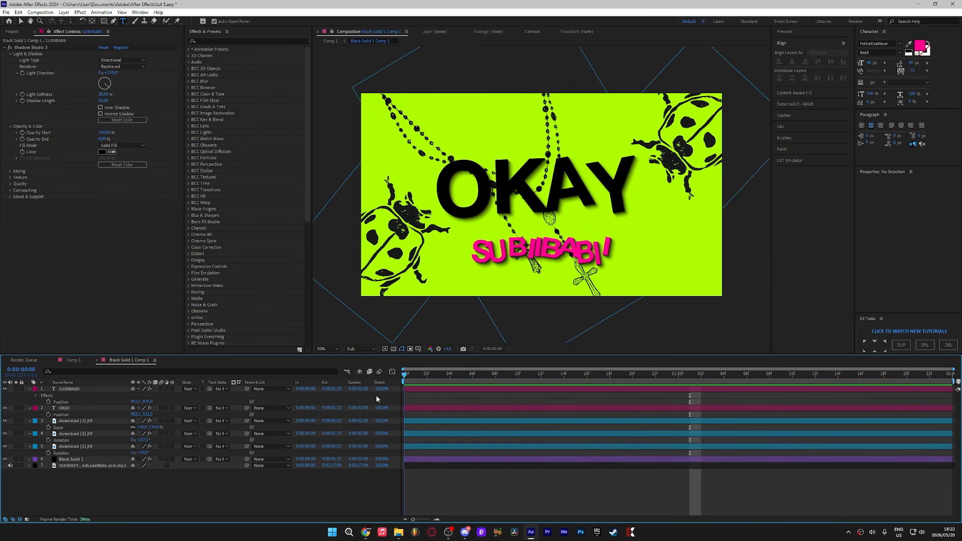
# Step: Preview the animation from different points in the timeline
pyautogui.press('space')
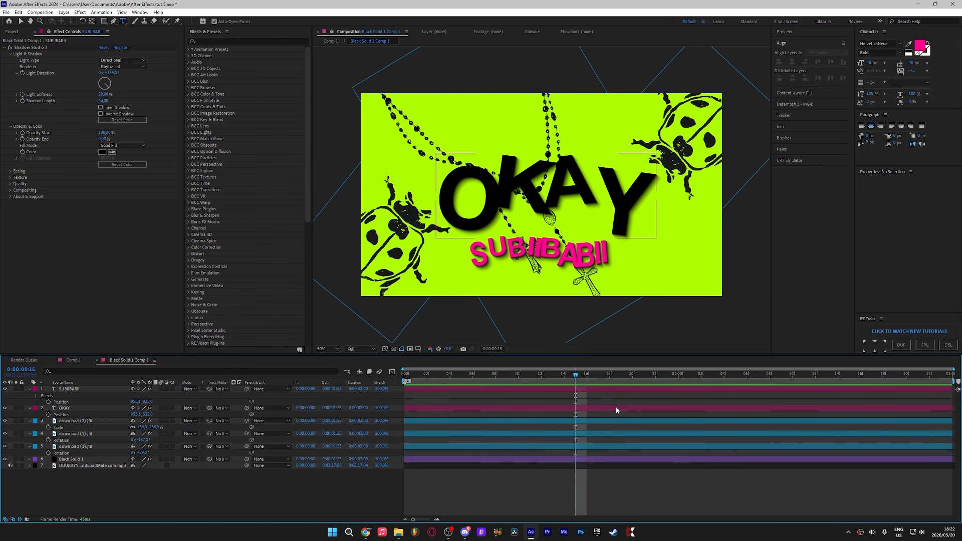
pyautogui.press('space')
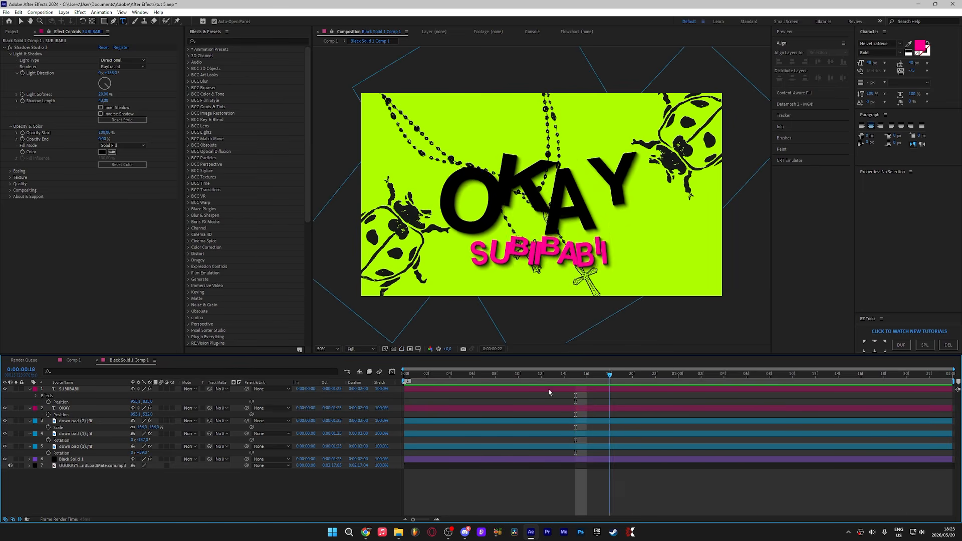
pyautogui.click(500, 377)
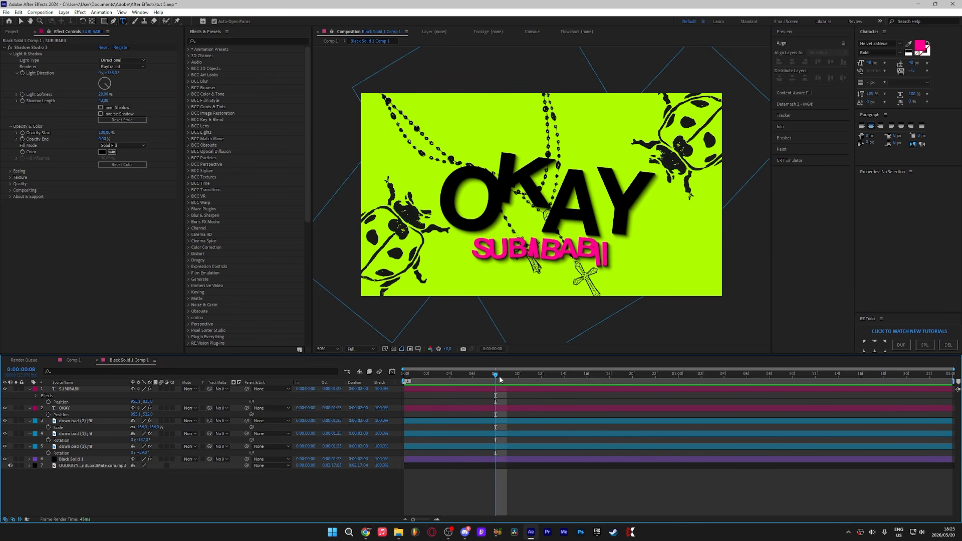
pyautogui.press('space')
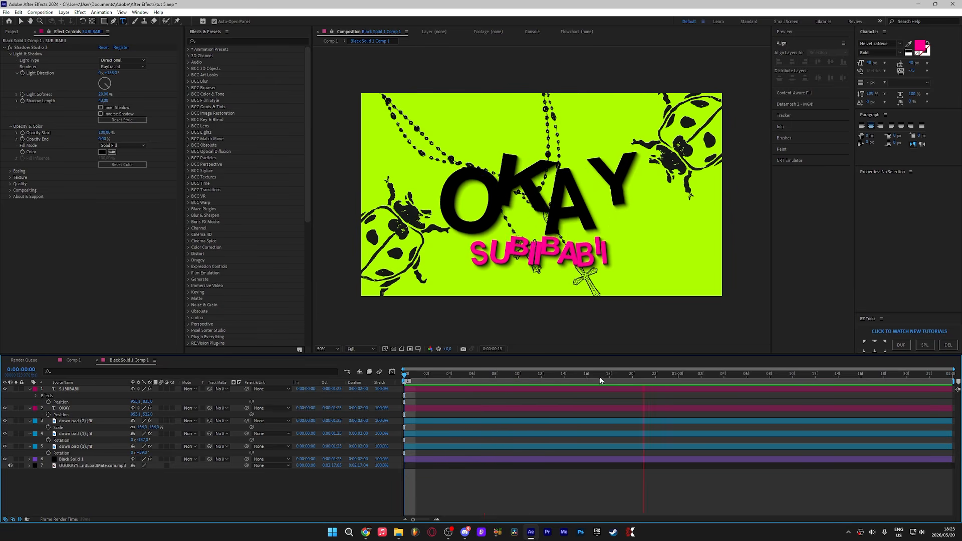
pyautogui.press('space')
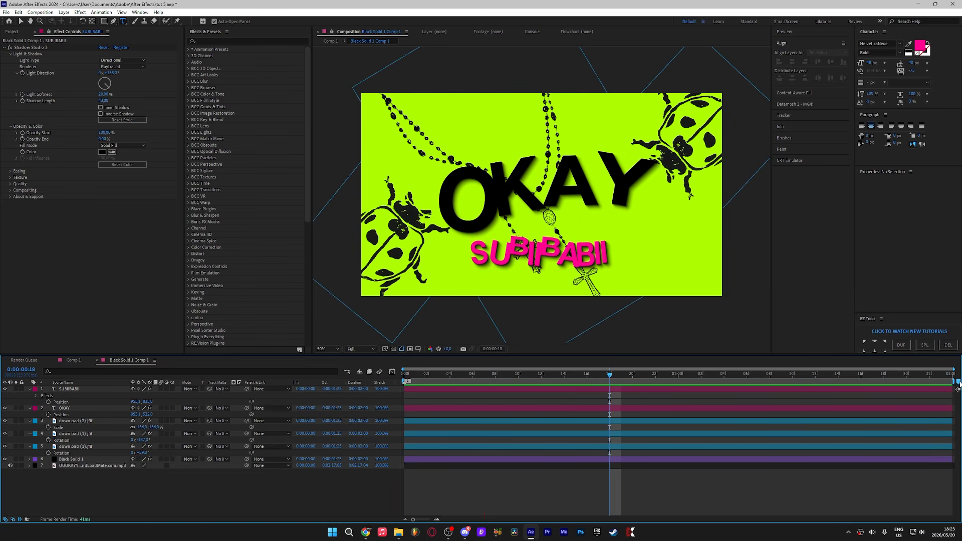
pyautogui.press('space')
pyautogui.press('space')
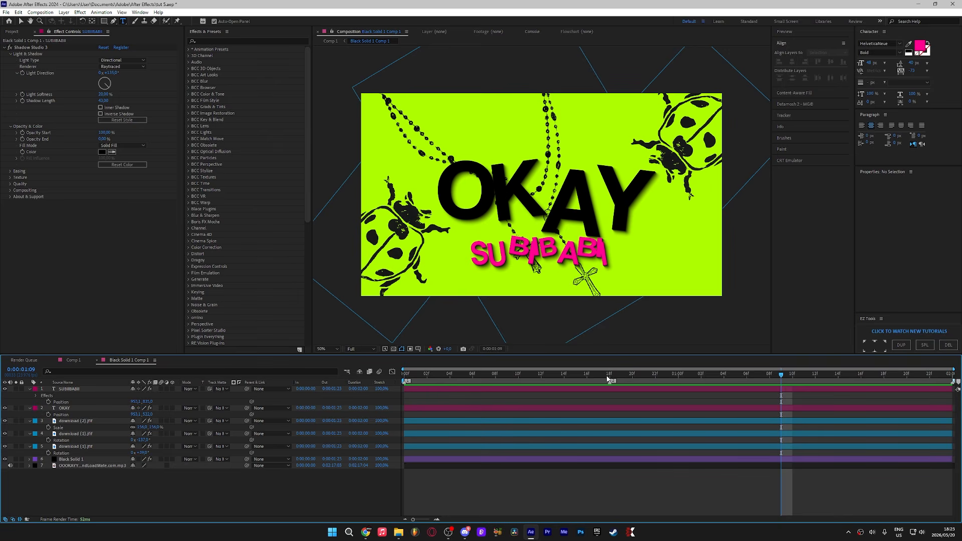
# Step: Split the OKAY layer into three time segments
pyautogui.moveTo(607, 378); pyautogui.dragTo(606, 379)
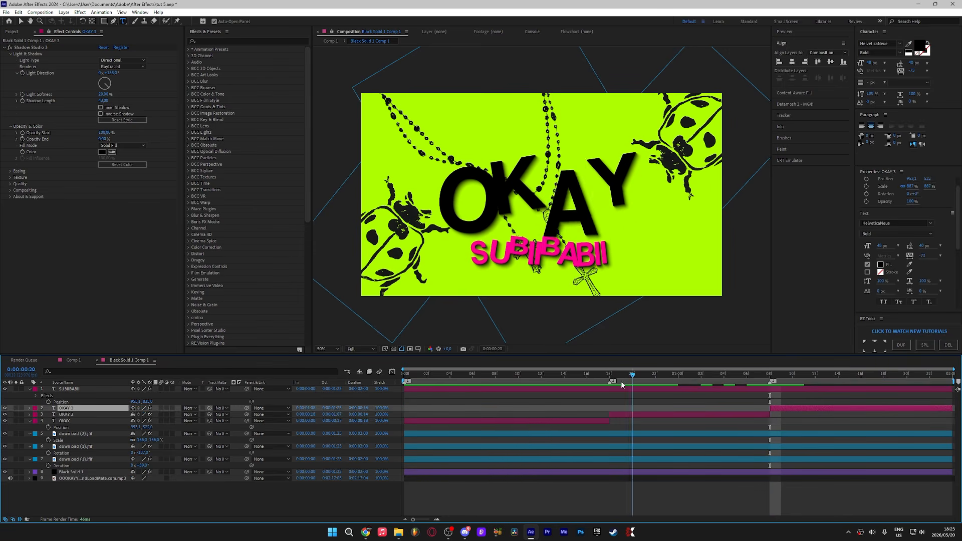
pyautogui.moveTo(624, 384); pyautogui.dragTo(613, 389)
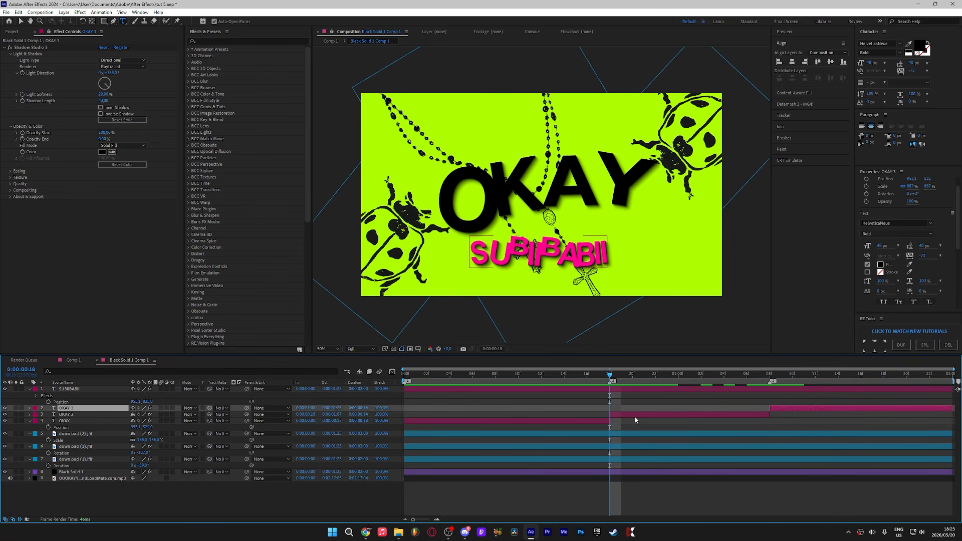
# Step: Change the middle OKAY segment's text fill color to hot pink
pyautogui.click(634, 414)
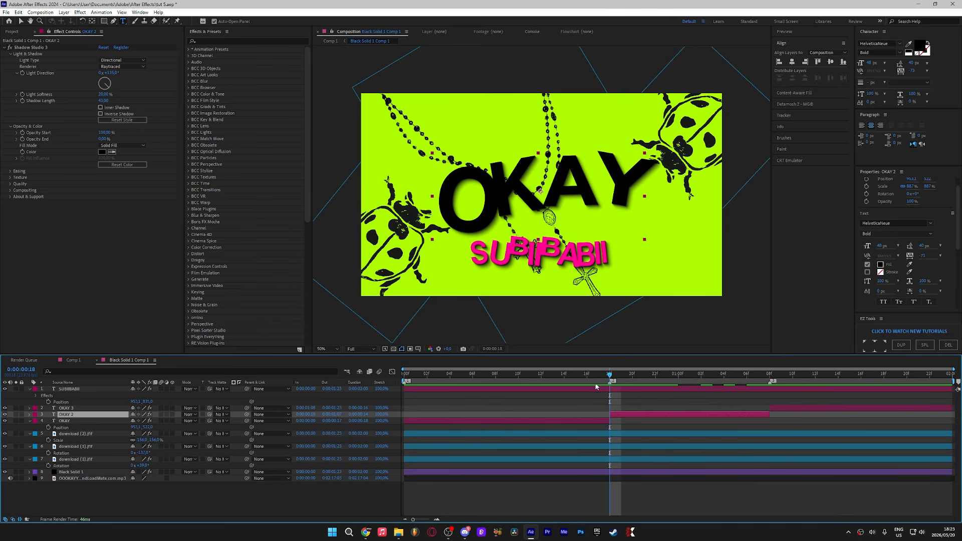
pyautogui.doubleClick(712, 413)
pyautogui.click(923, 47)
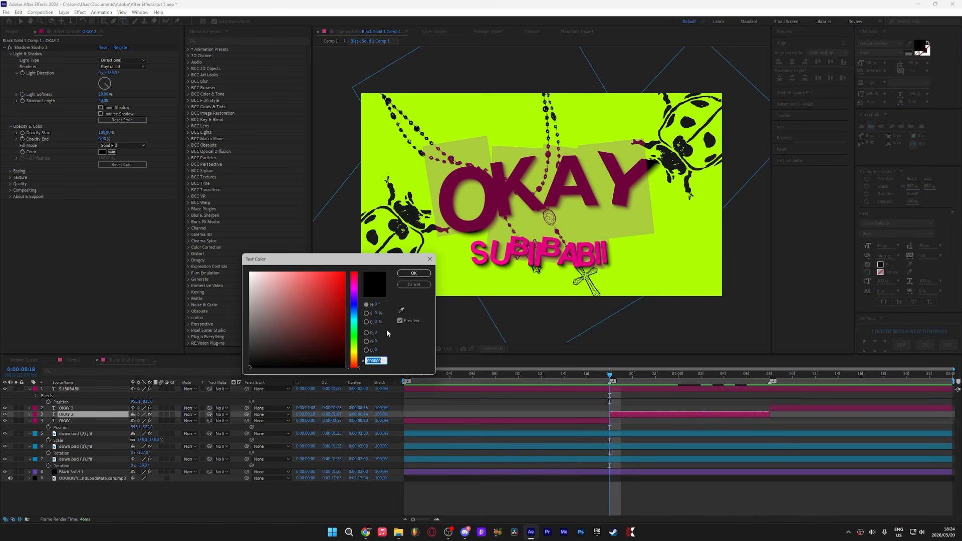
pyautogui.moveTo(359, 333); pyautogui.dragTo(359, 286)
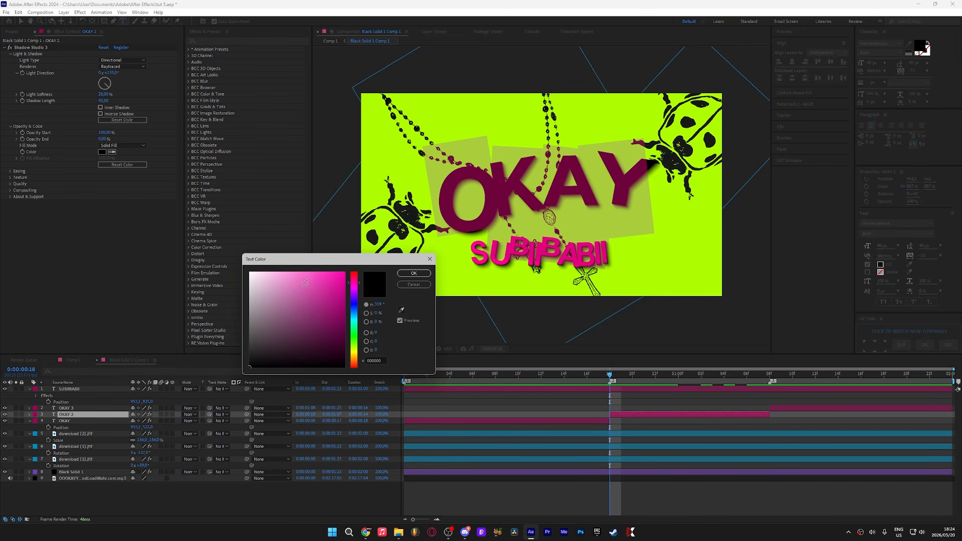
pyautogui.click(305, 282)
pyautogui.click(414, 274)
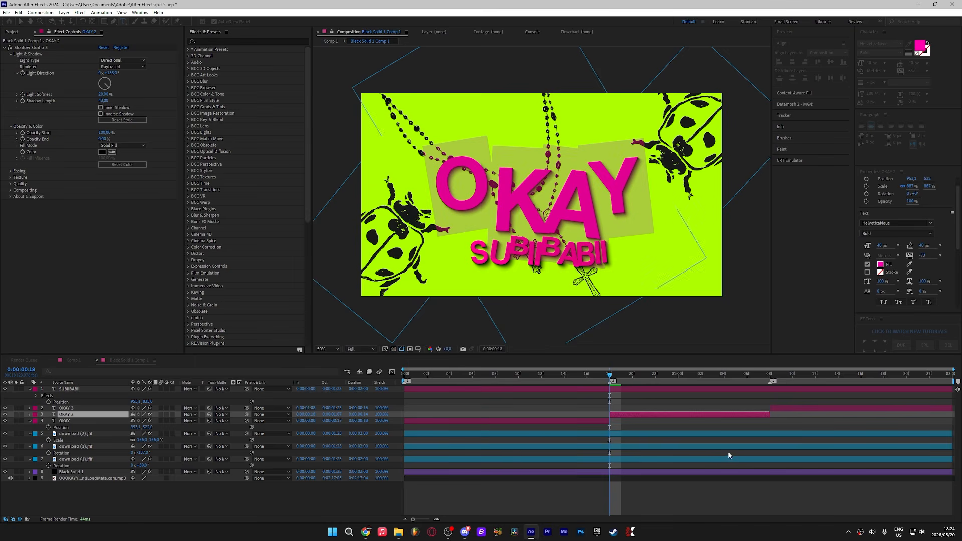
# Step: Split the SUBIIBABII layer into three segments at two playhead positions
pyautogui.click(621, 390)
pyautogui.hotkey('ctrl', 'shift', 'd')
pyautogui.moveTo(653, 377); pyautogui.dragTo(725, 375)
pyautogui.hotkey('ctrl', 'shift', 'd')
pyautogui.click(749, 396)
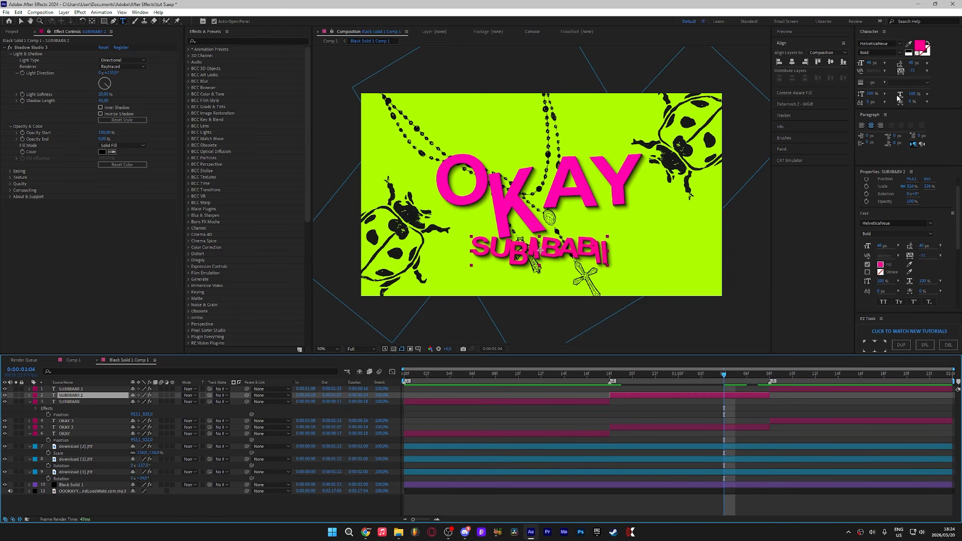
# Step: Change the middle SUBIIBABII segment's text fill color to black
pyautogui.doubleClick(716, 397)
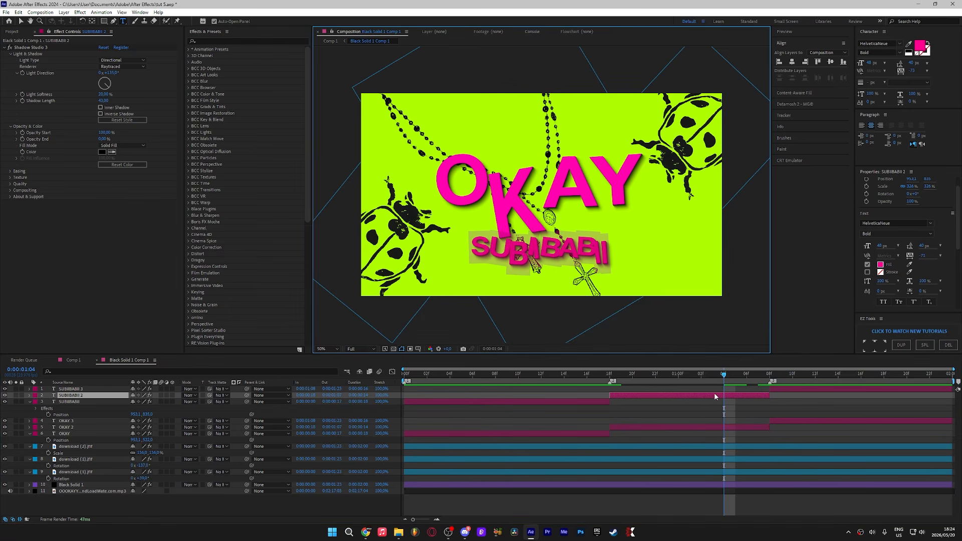
pyautogui.click(920, 47)
pyautogui.moveTo(286, 323); pyautogui.dragTo(250, 368)
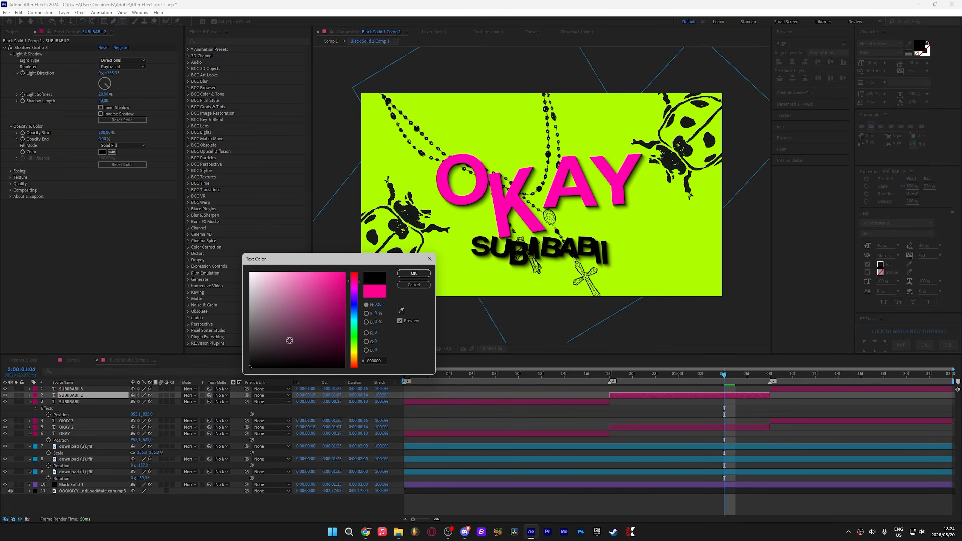
pyautogui.click(415, 275)
# Step: Preview the animation with the alternating colors and return to the start
pyautogui.moveTo(743, 378); pyautogui.dragTo(318, 416)
pyautogui.press('space')
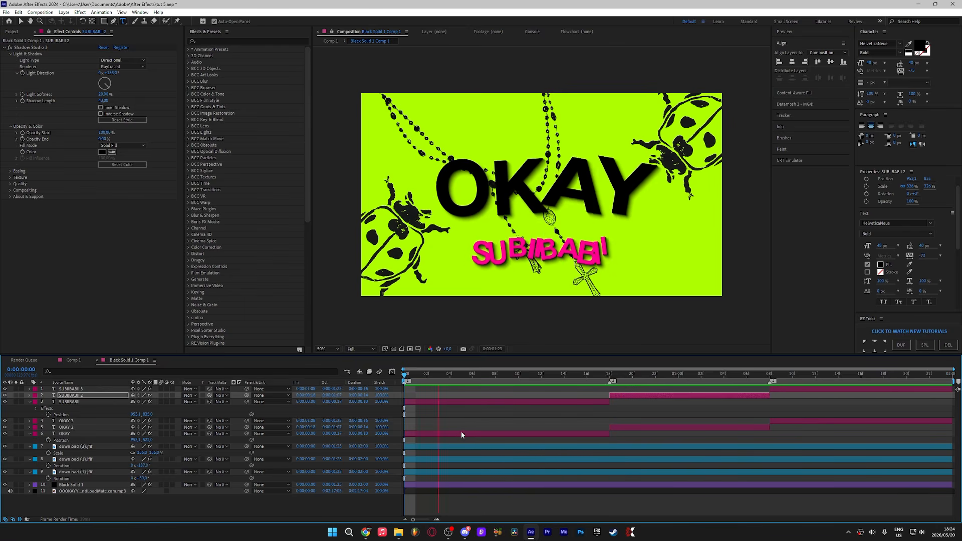
pyautogui.press('space')
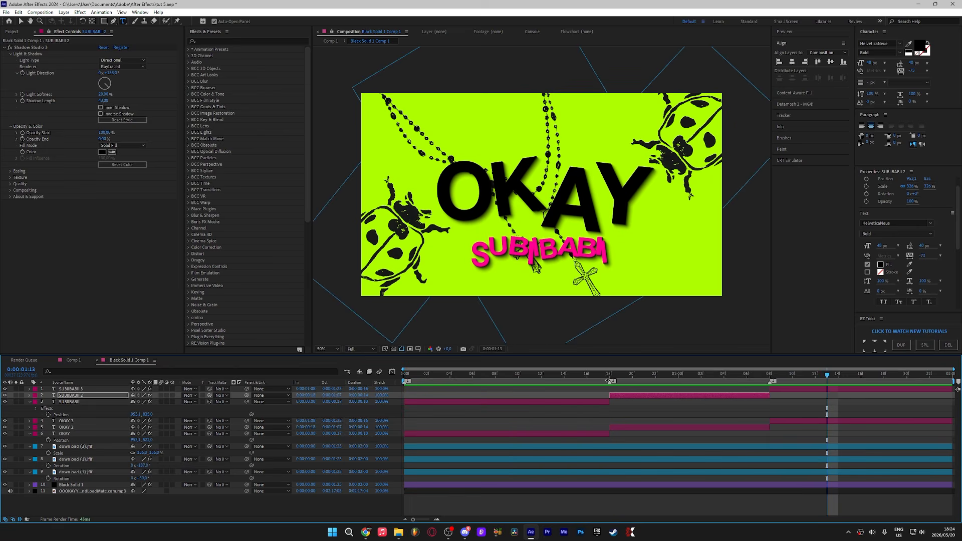
pyautogui.click(609, 375)
pyautogui.moveTo(610, 375); pyautogui.dragTo(405, 410)
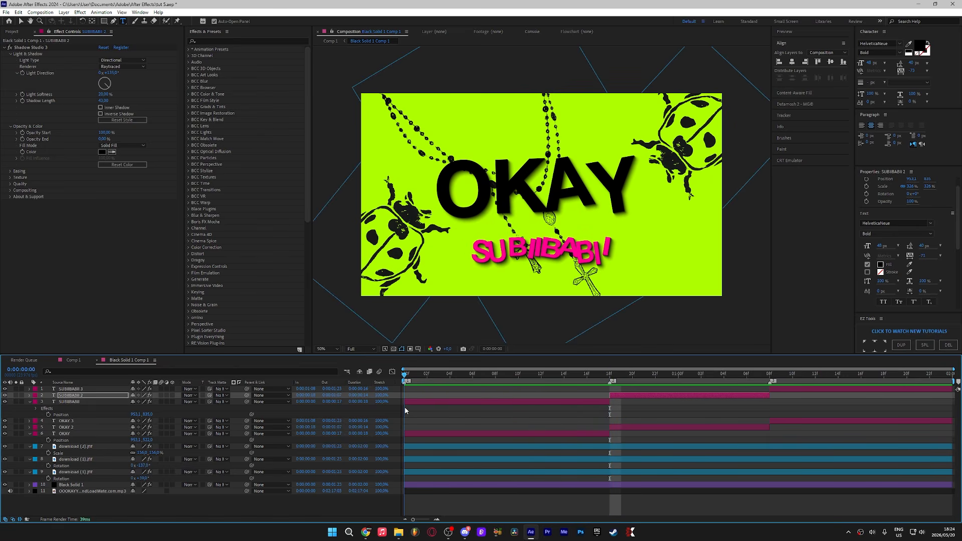
# Step: Collapse the layer properties and add a new adjustment layer to the composition
pyautogui.click(30, 402)
pyautogui.click(30, 420)
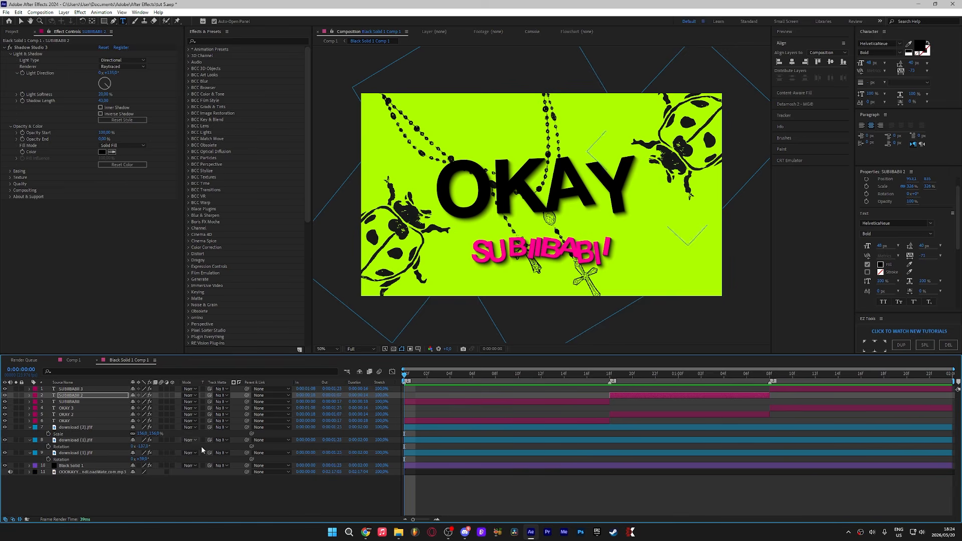
pyautogui.rightClick(296, 503)
pyautogui.moveTo(321, 407)
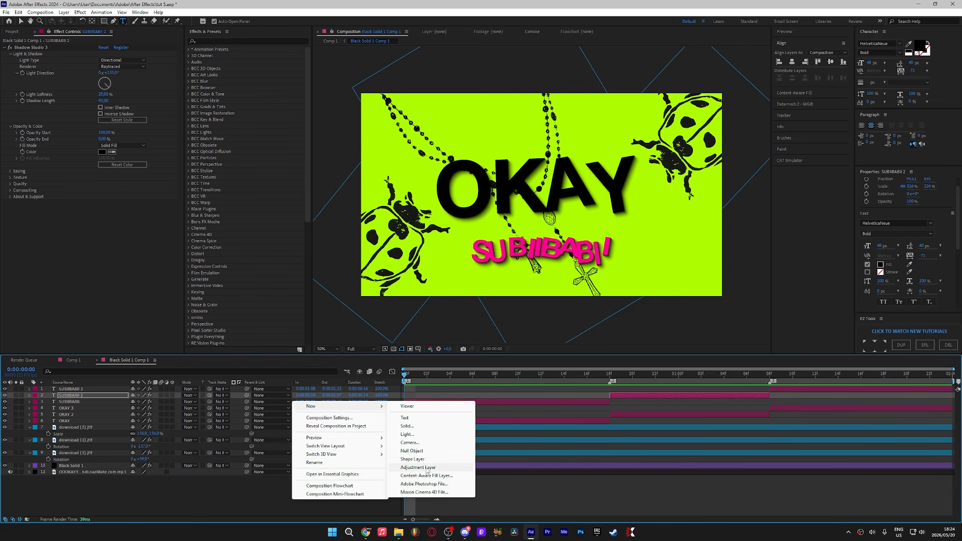
pyautogui.click(427, 467)
# Step: Cut the adjustment layer at the 0:18 mark and delete the part after it
pyautogui.click(606, 379)
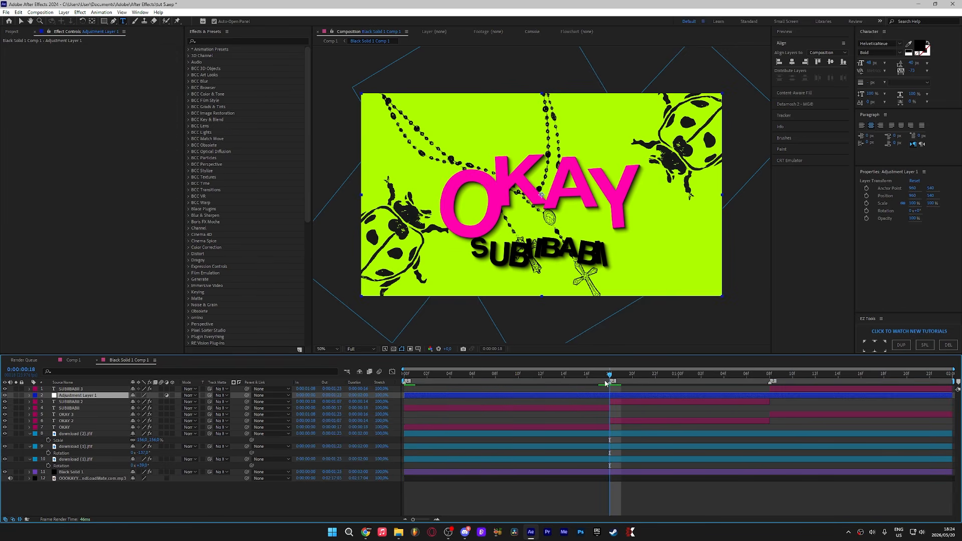
pyautogui.hotkey('ctrl', 'shift', 'd')
pyautogui.press('Delete')
pyautogui.click(496, 374)
pyautogui.click(539, 398)
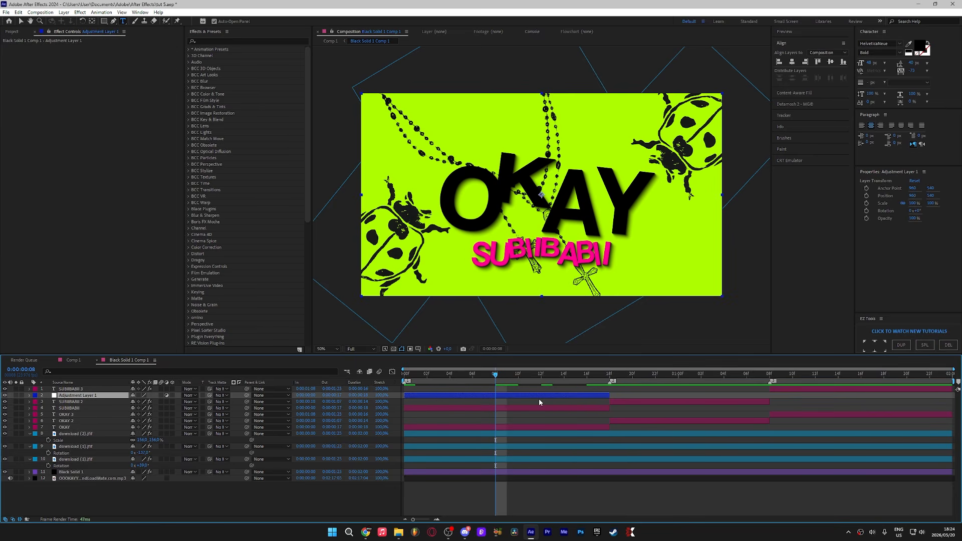
# Step: Apply the tracery effect to the adjustment layer
pyautogui.hotkey('ctrl', 'space')
pyautogui.write('tracery')
pyautogui.press('Return')
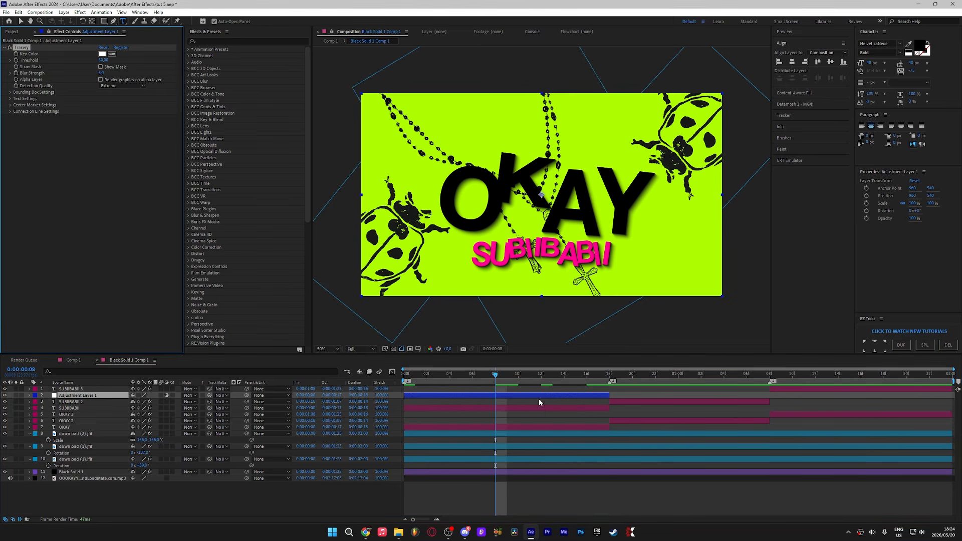
# Step: Sample the black OKAY text as the key color and lower the threshold to 4.00
pyautogui.click(111, 54)
pyautogui.click(486, 185)
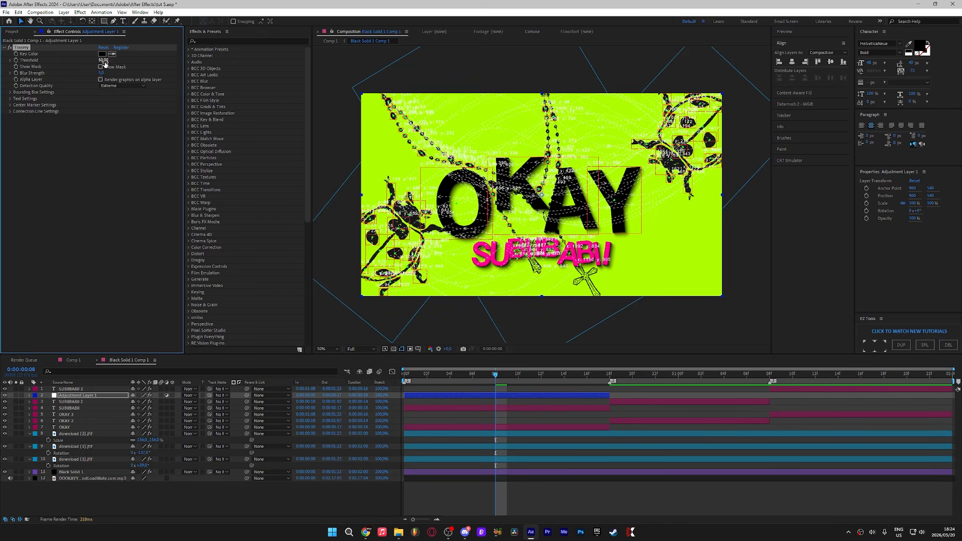
pyautogui.moveTo(103, 60); pyautogui.dragTo(79, 68)
pyautogui.scroll(2, 542, 195)
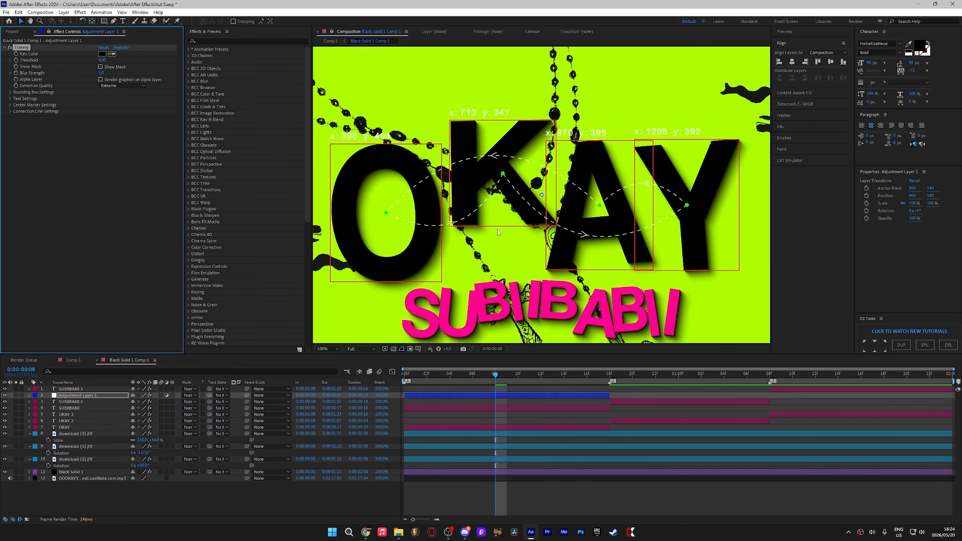
pyautogui.press(',')
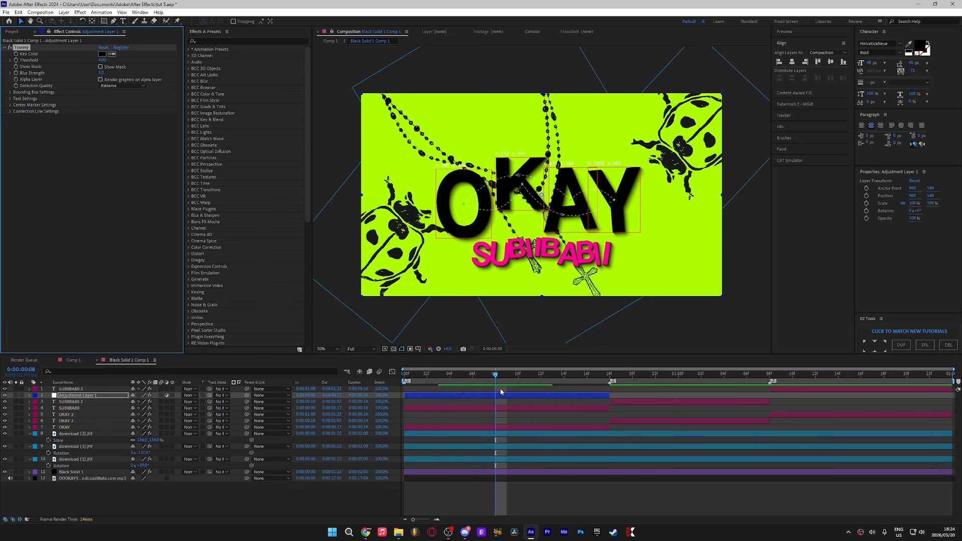
# Step: Set the effect's bounding box border color to pink
pyautogui.click(10, 92)
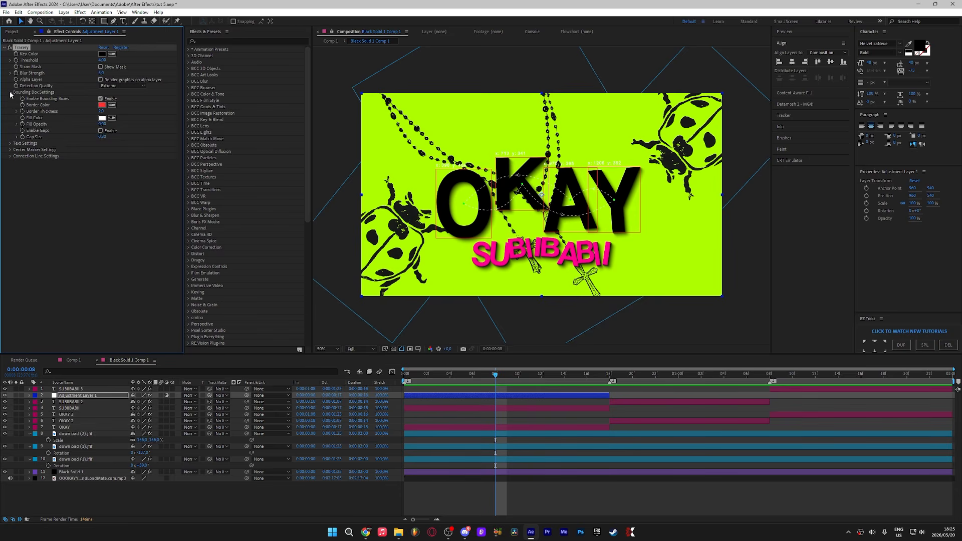
pyautogui.click(106, 106)
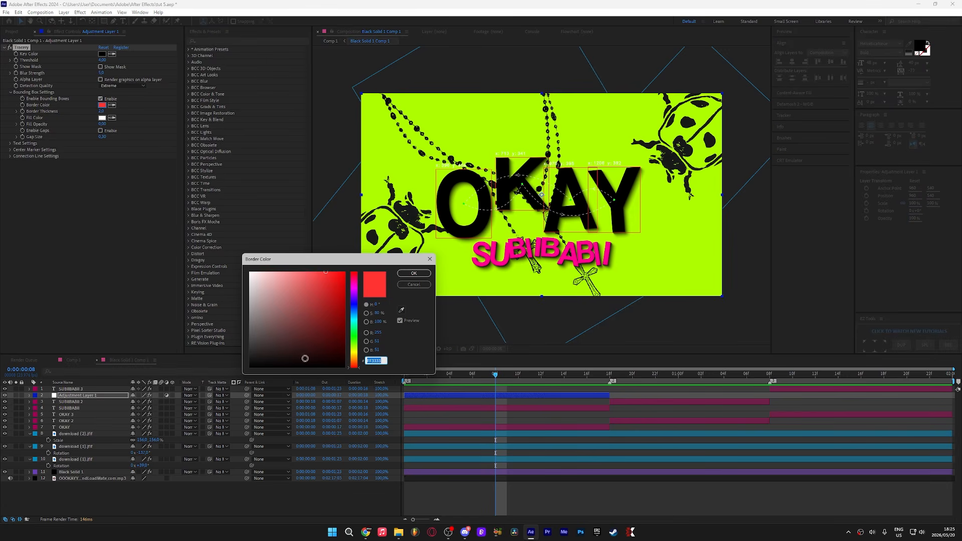
pyautogui.click(356, 285)
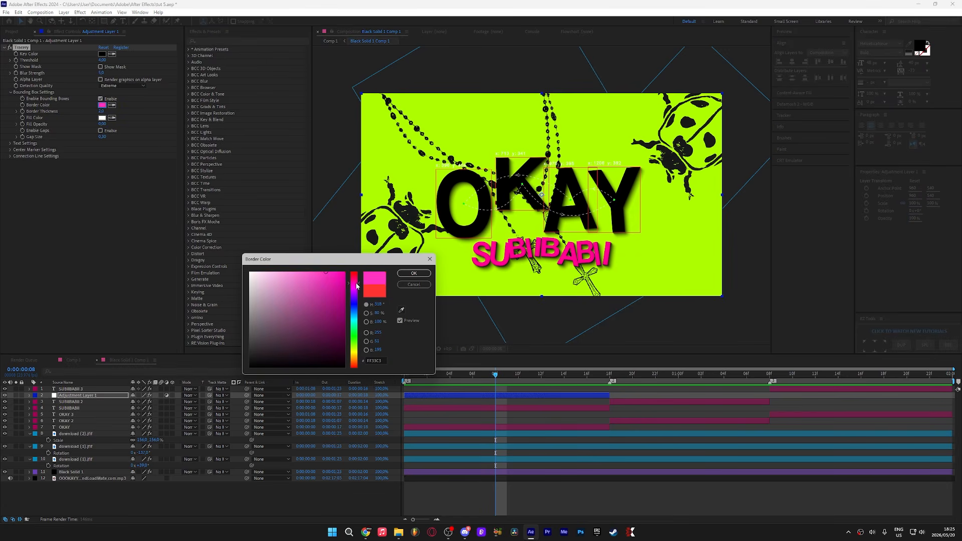
pyautogui.click(414, 274)
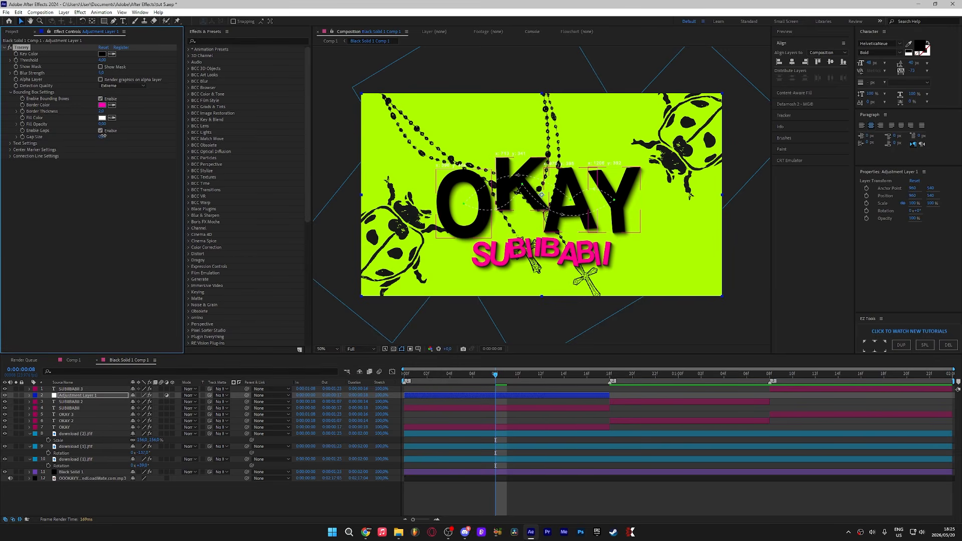
# Step: Adjust the bounding box gap size of the tracery effect on the adjustment layer
pyautogui.moveTo(102, 137); pyautogui.dragTo(118, 138)
pyautogui.scroll(1, 431, 165)
pyautogui.moveTo(430, 166); pyautogui.dragTo(552, 230)
pyautogui.scroll(1, 551, 230)
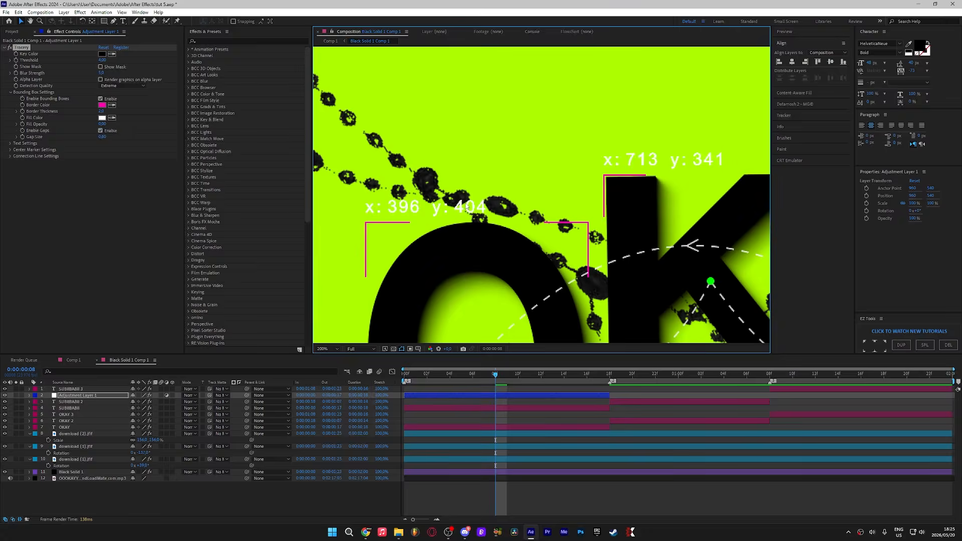
pyautogui.scroll(-1, 552, 230)
pyautogui.scroll(-1, 551, 230)
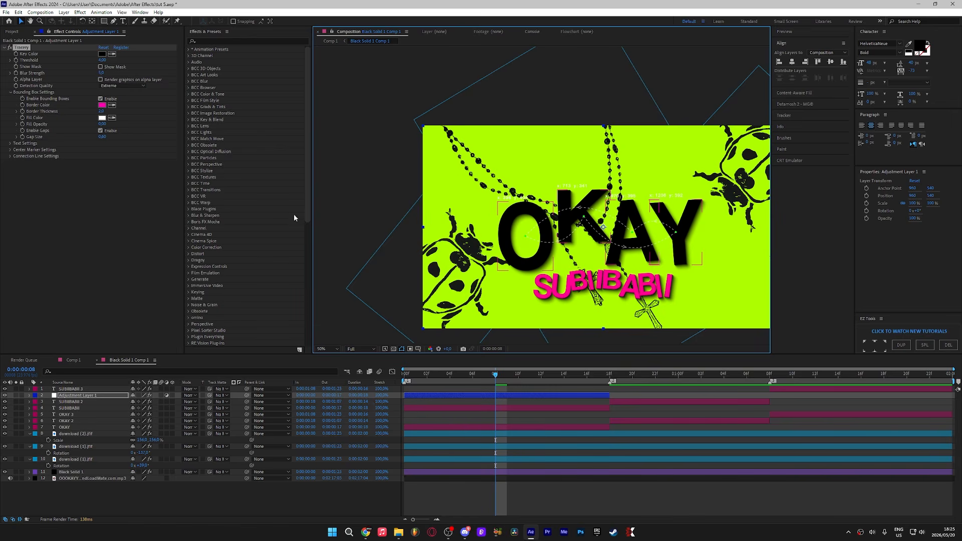
# Step: Open the center marker settings and set the marker color to lime green
pyautogui.click(10, 150)
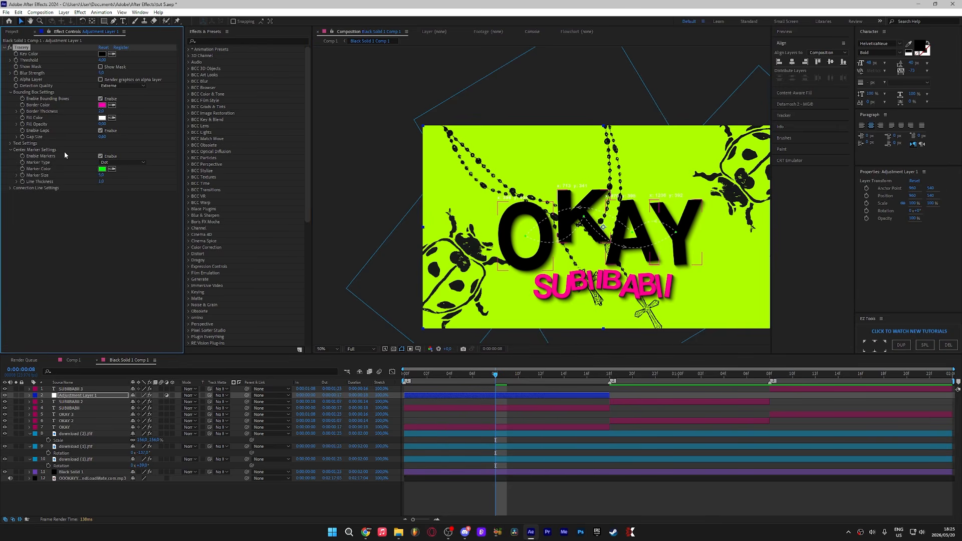
pyautogui.click(102, 169)
pyautogui.click(401, 310)
pyautogui.click(523, 164)
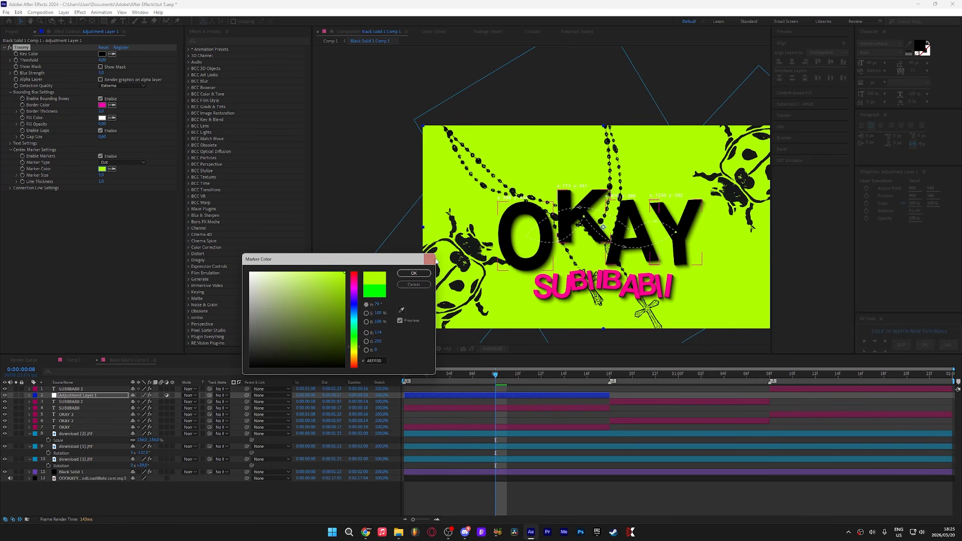
pyautogui.press('Return')
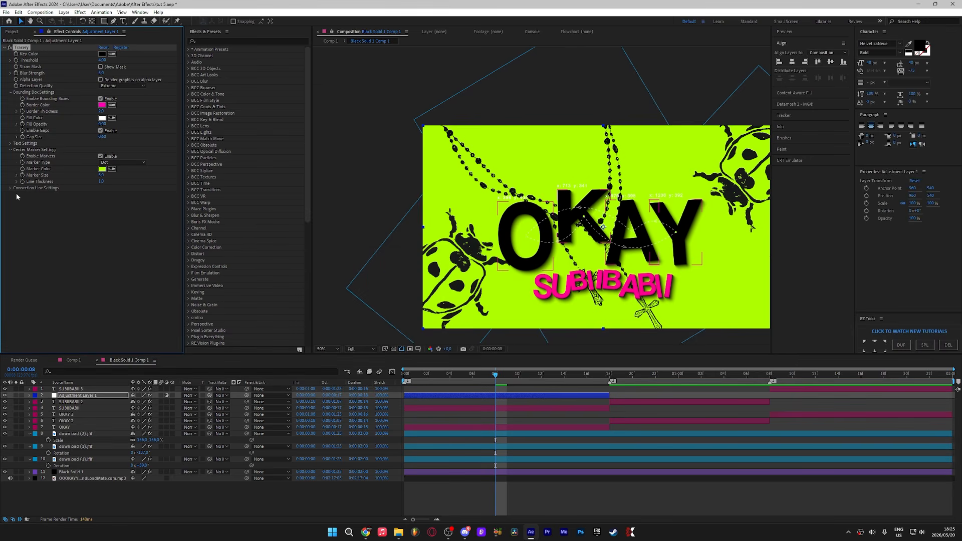
# Step: Open the connection line settings, set the curvature to 0 and toggle dashed lines
pyautogui.click(9, 188)
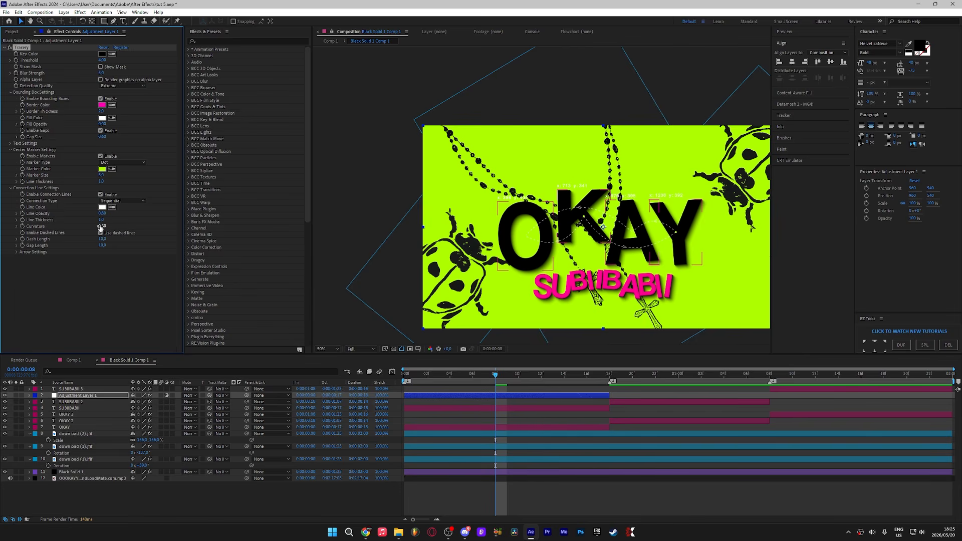
pyautogui.click(102, 227)
pyautogui.write('0')
pyautogui.press('Return')
pyautogui.click(100, 233)
# Step: Play back the composition from the start to review the tracking effect
pyautogui.moveTo(494, 375); pyautogui.dragTo(376, 410)
pyautogui.press('space')
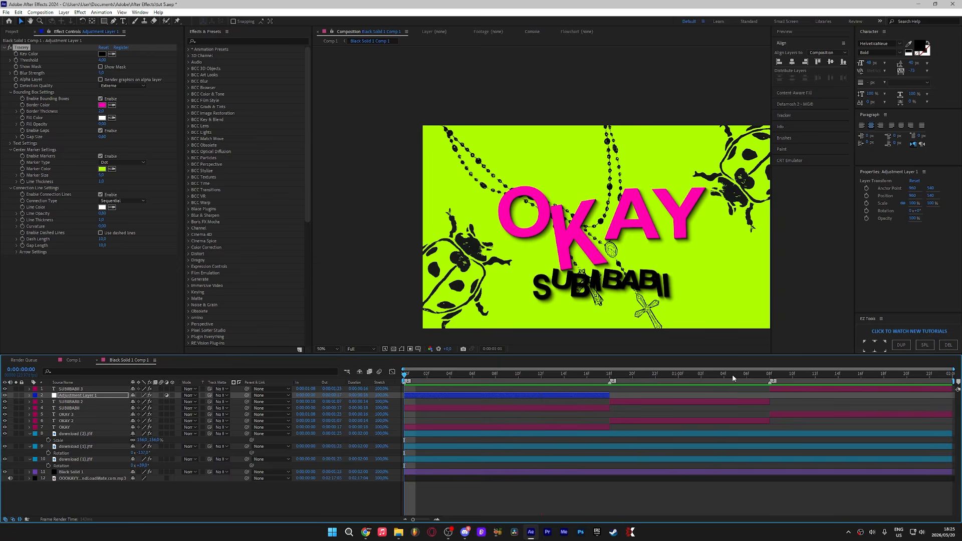
pyautogui.press('space')
# Step: Duplicate the adjustment layer, shift the copy to start at the 0:18 mark and move it to the top
pyautogui.hotkey('ctrl', 'd')
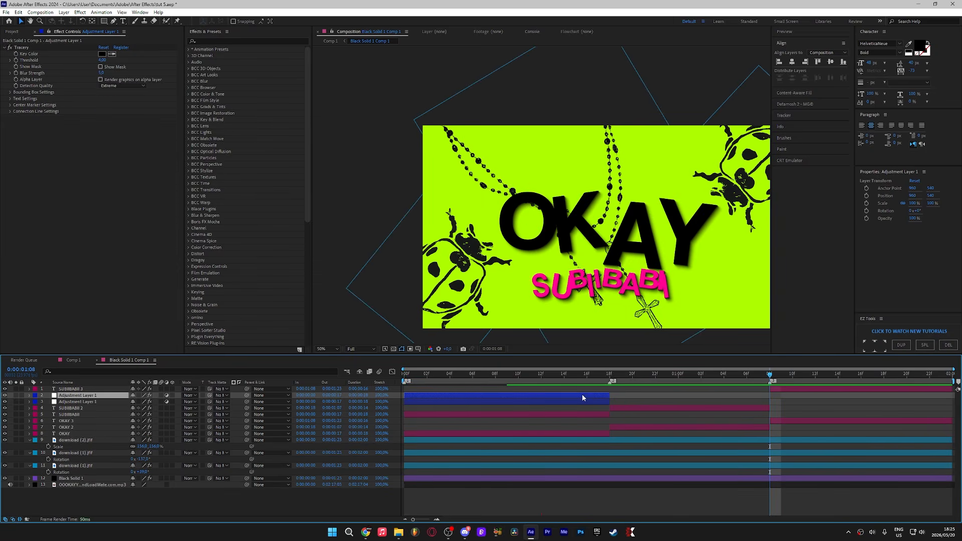
pyautogui.moveTo(582, 394); pyautogui.dragTo(945, 403)
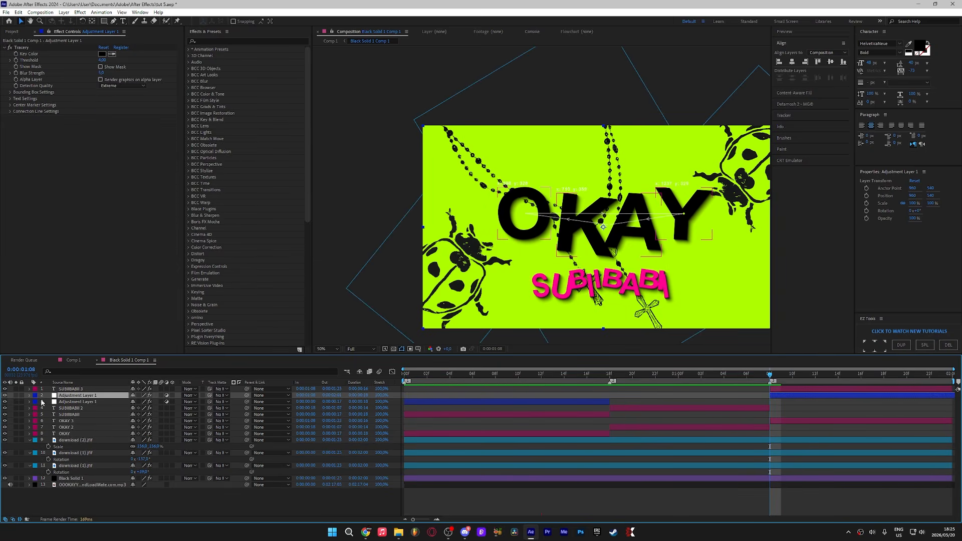
pyautogui.moveTo(68, 395); pyautogui.dragTo(169, 386)
# Step: Cut the copied adjustment layer near the end of the composition and delete the part after it
pyautogui.moveTo(874, 376); pyautogui.dragTo(943, 378)
pyautogui.hotkey('ctrl', 'shift', 'd')
pyautogui.press('Delete')
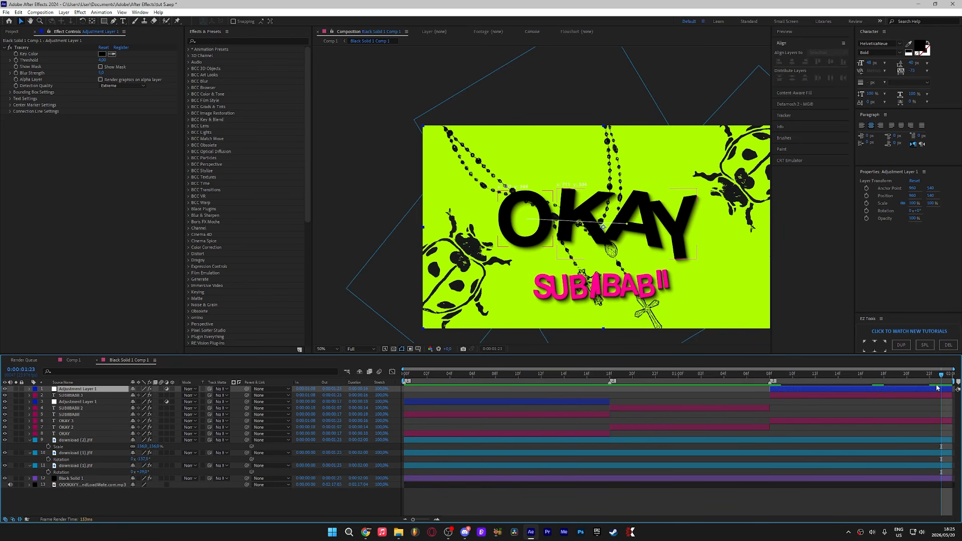
# Step: Preview the composition from the beginning
pyautogui.press('Home')
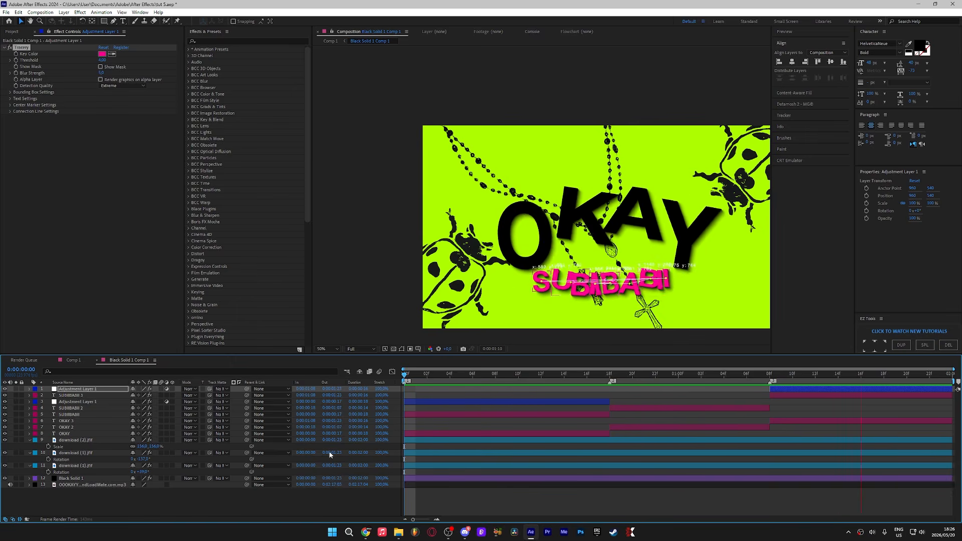
pyautogui.press('space')
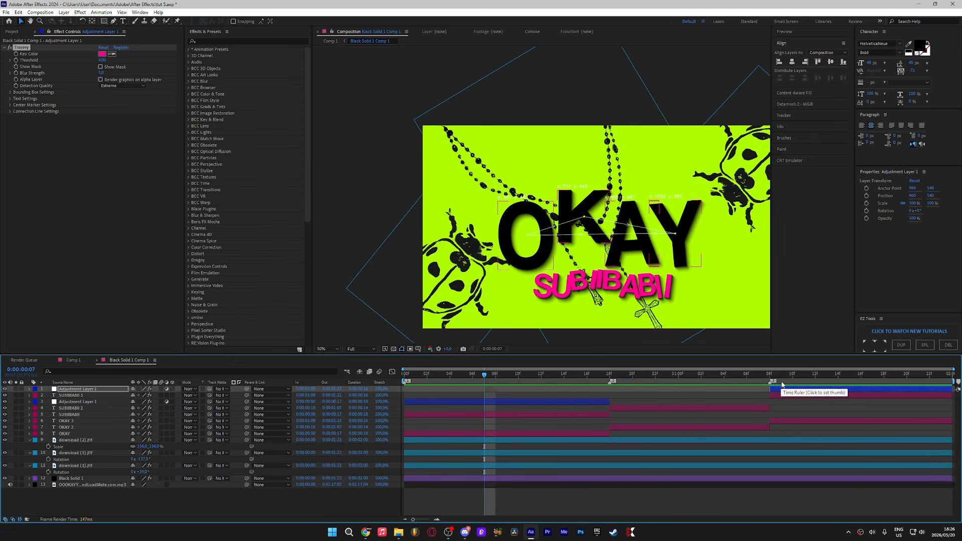
pyautogui.press('space')
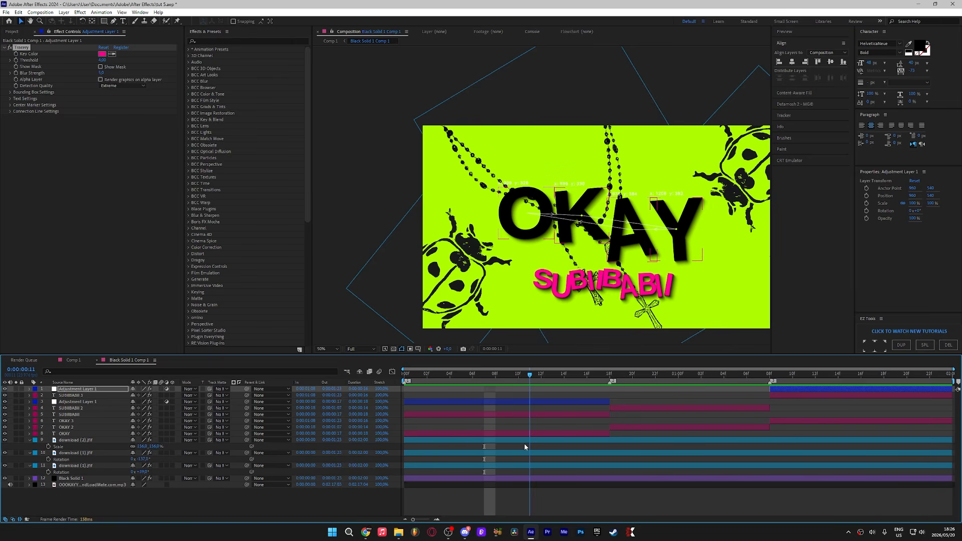
# Step: Select all layers and pre-compose them into a new pre-comp
pyautogui.hotkey('ctrl', 'a')
pyautogui.rightClick(591, 477)
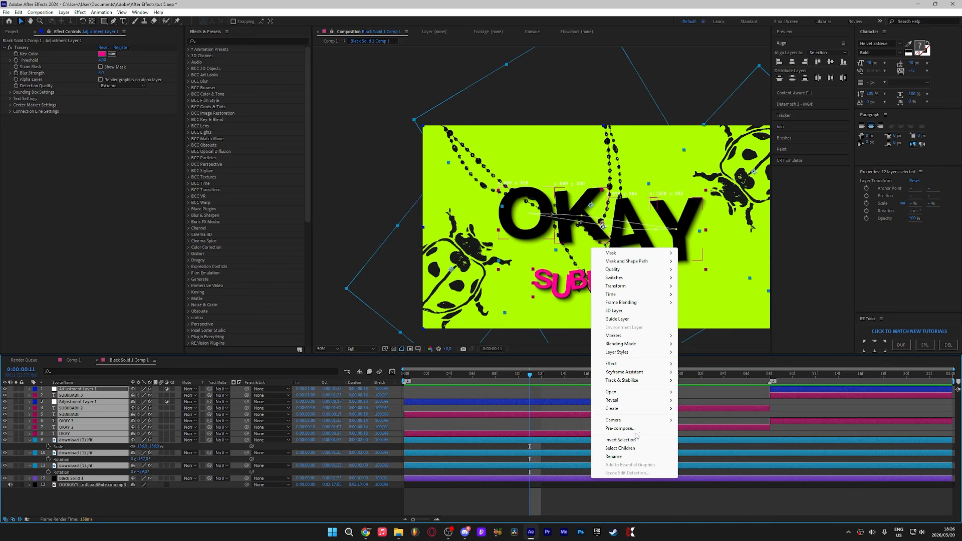
pyautogui.click(633, 429)
pyautogui.click(507, 314)
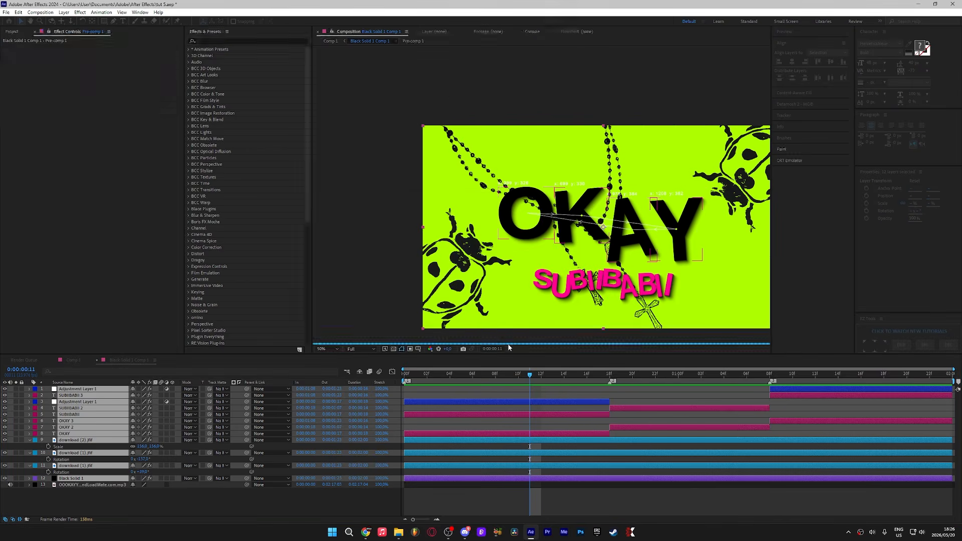
# Step: Apply the preset found by searching "fordes" to the pre-comp and raise its Threshold level
pyautogui.hotkey('ctrl', 'space')
pyautogui.write('for')
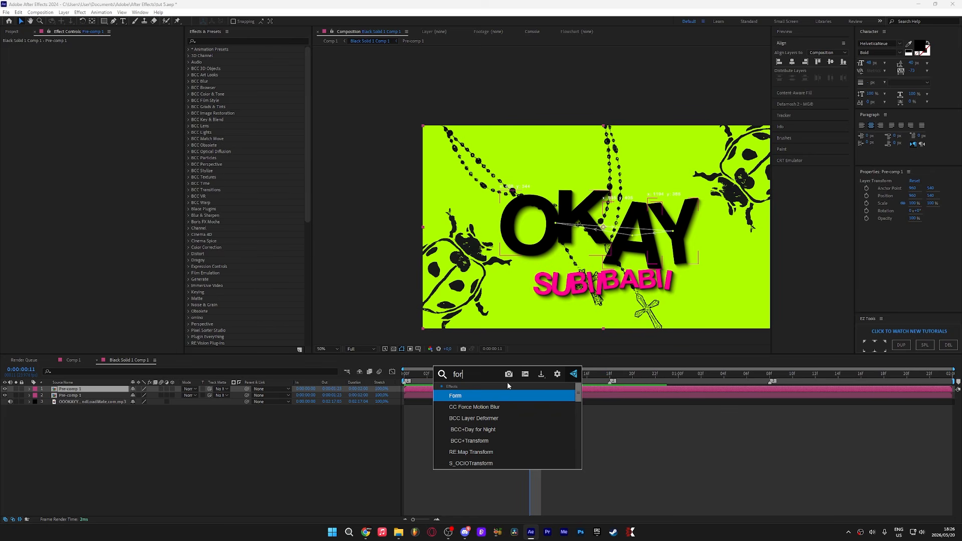
pyautogui.write('des')
pyautogui.press('Return')
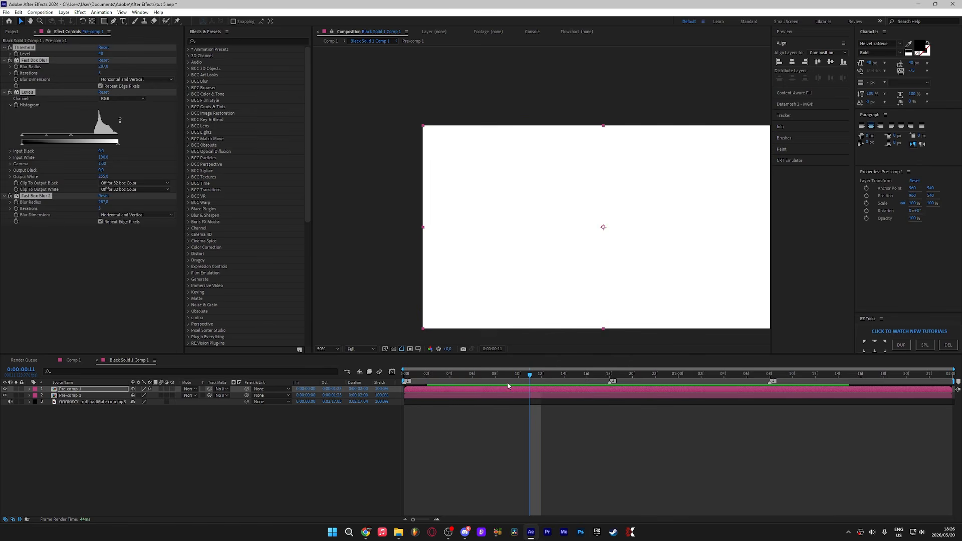
pyautogui.moveTo(100, 54); pyautogui.dragTo(128, 65)
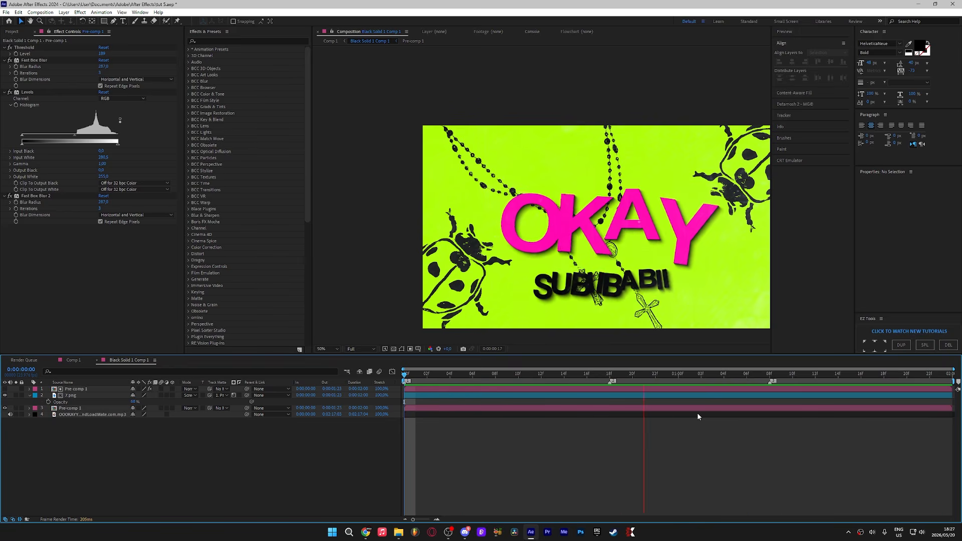
# Step: Select the three layers and pre-compose them into a new pre-comp
pyautogui.press('space')
pyautogui.keyDown('shift'); pyautogui.click(628, 408); pyautogui.keyUp('shift')
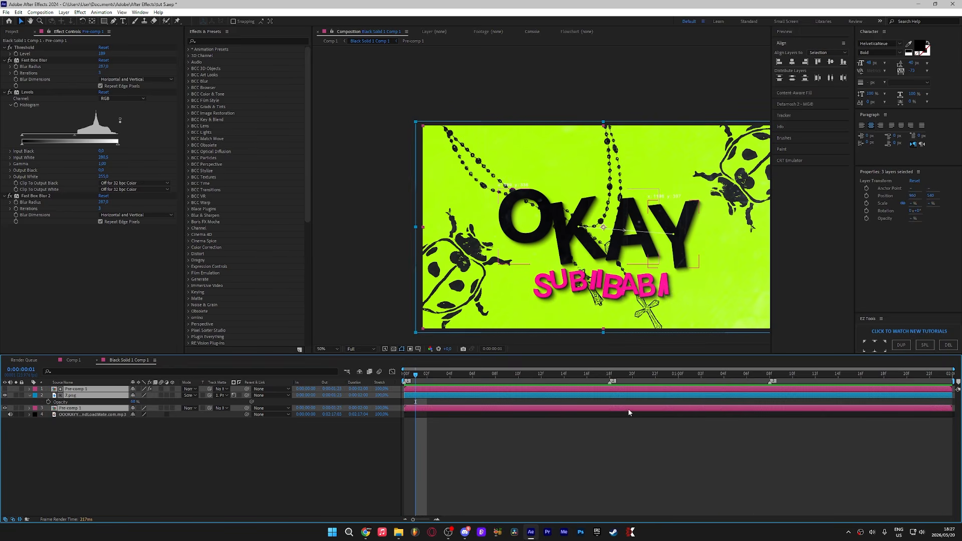
pyautogui.rightClick(627, 408)
pyautogui.click(667, 357)
pyautogui.click(504, 314)
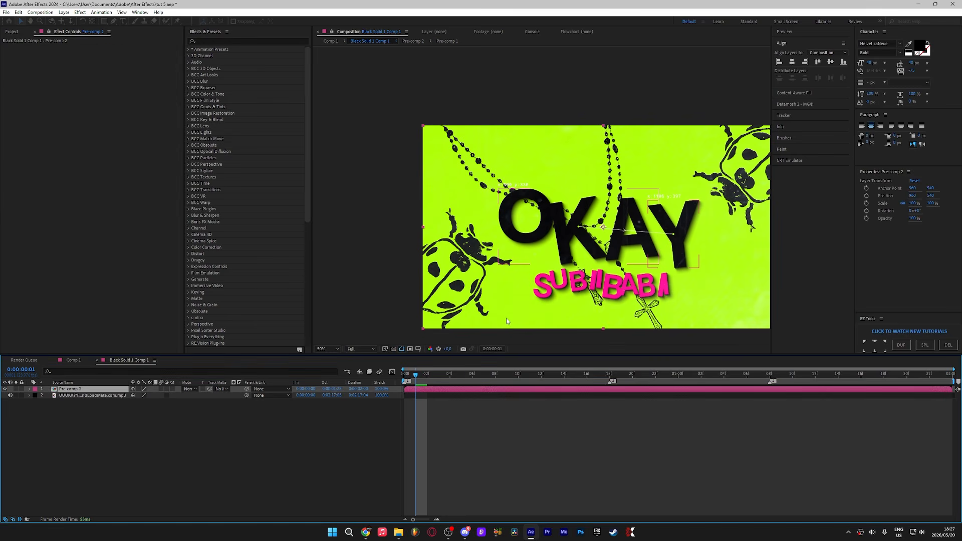
# Step: Duplicate the pre-comp and apply the BCC+Depth Map ML effect to the copy
pyautogui.hotkey('ctrl', 'd')
pyautogui.hotkey('ctrl', 'space')
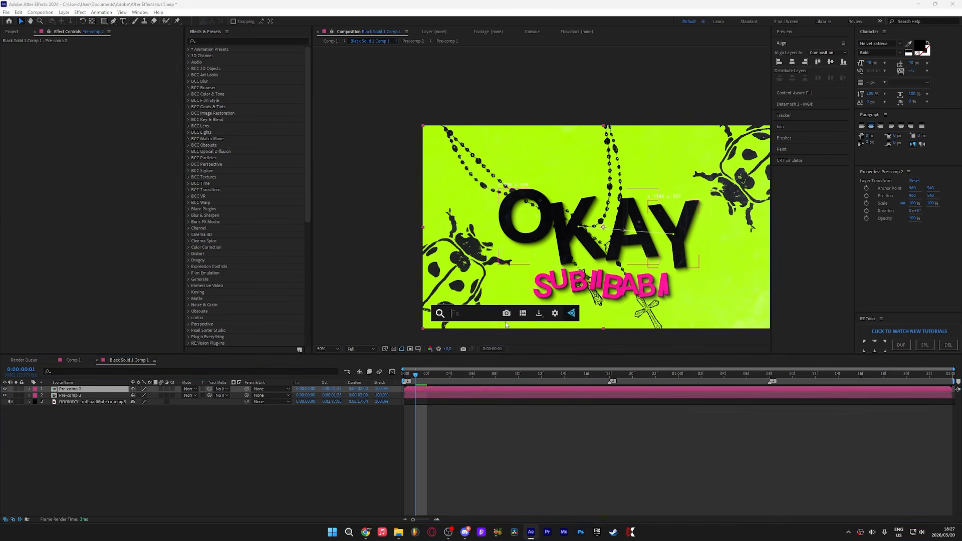
pyautogui.write('depth map')
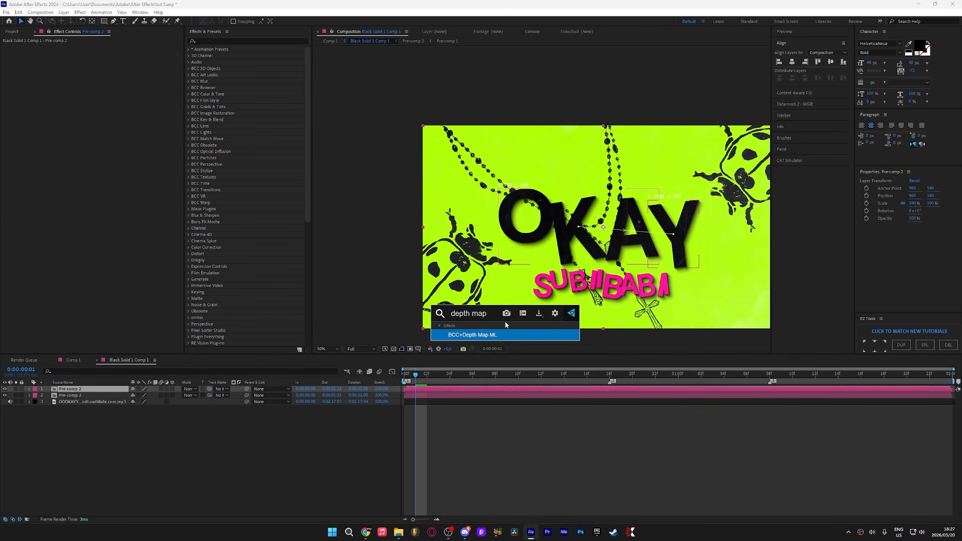
pyautogui.press('Return')
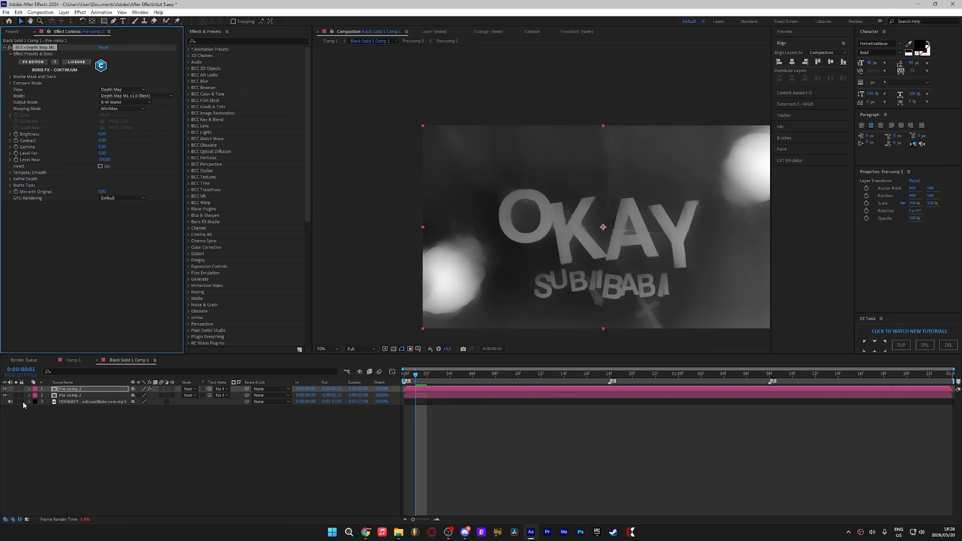
# Step: Move the depth-map copy below the original and apply Camera Lens Blur to the top pre-comp
pyautogui.moveTo(104, 389); pyautogui.dragTo(102, 400)
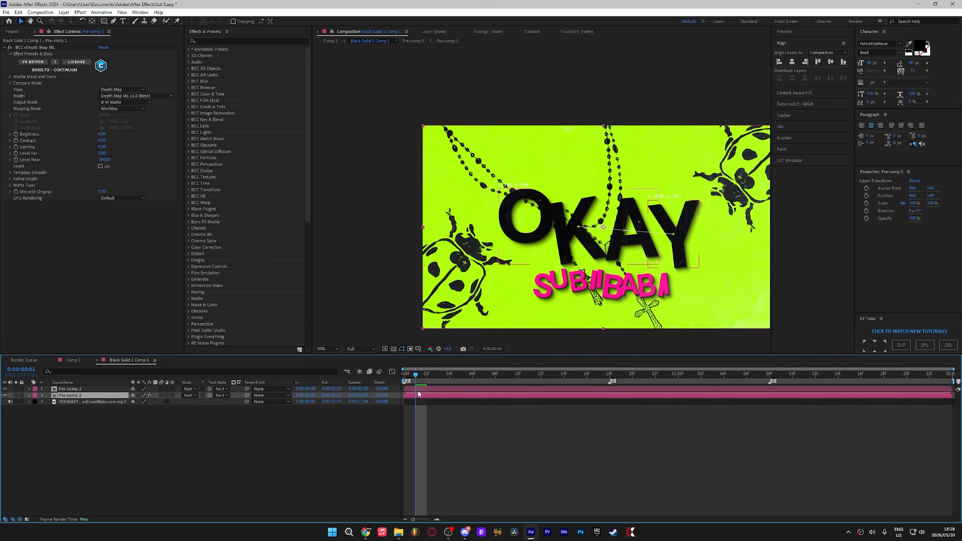
pyautogui.click(380, 389)
pyautogui.hotkey('ctrl', 'space')
pyautogui.write('camer')
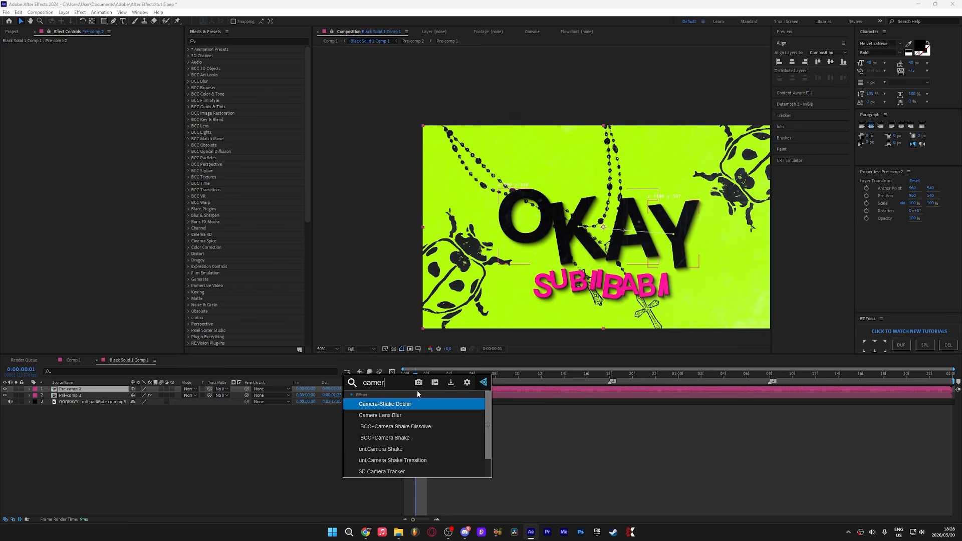
pyautogui.write('a l')
pyautogui.press('Return')
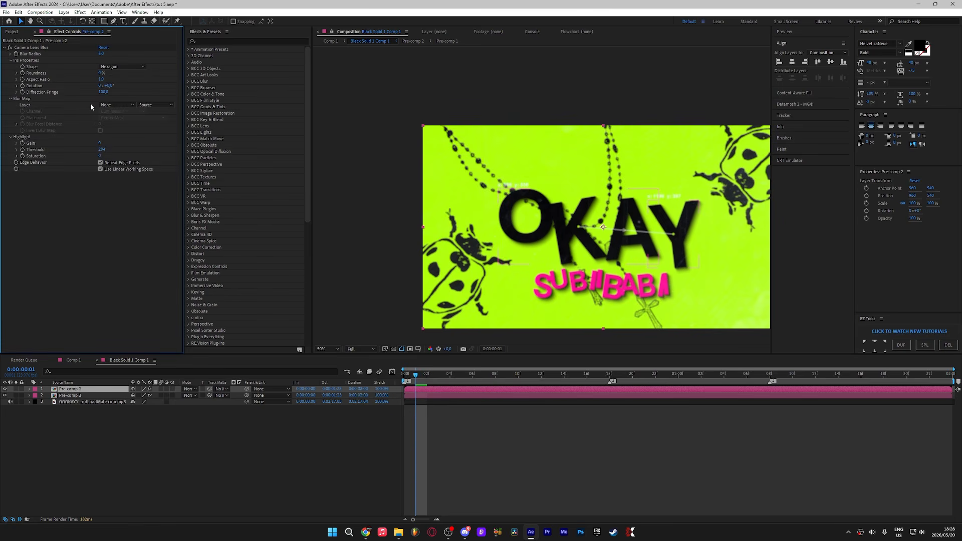
# Step: Set the blur map layer to the depth-map pre-comp with Effects & Masks source and invert the blur map
pyautogui.click(118, 105)
pyautogui.click(121, 133)
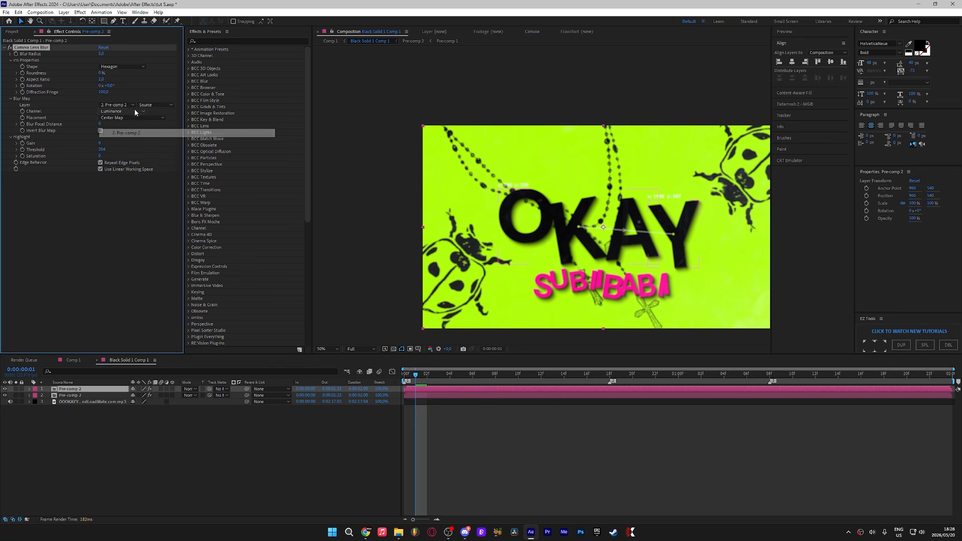
pyautogui.click(156, 104)
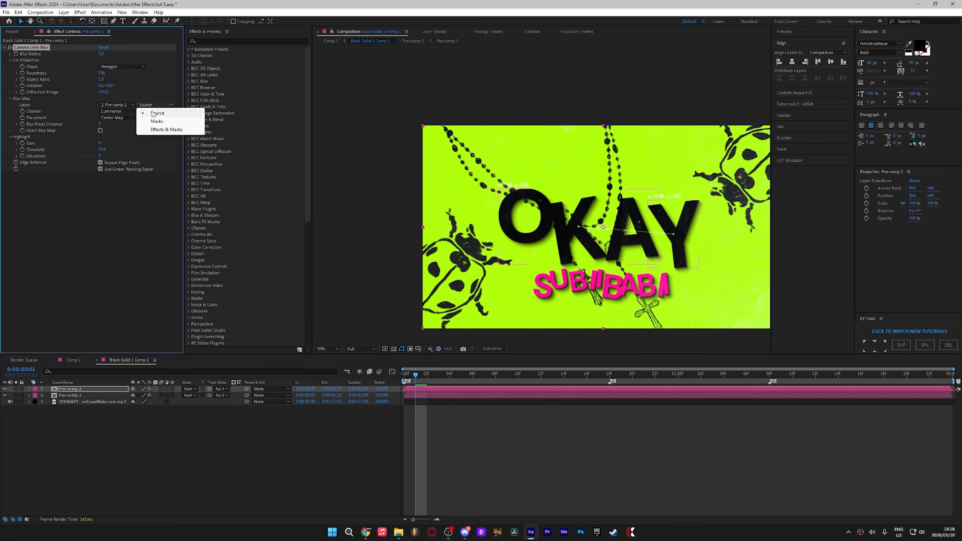
pyautogui.click(159, 129)
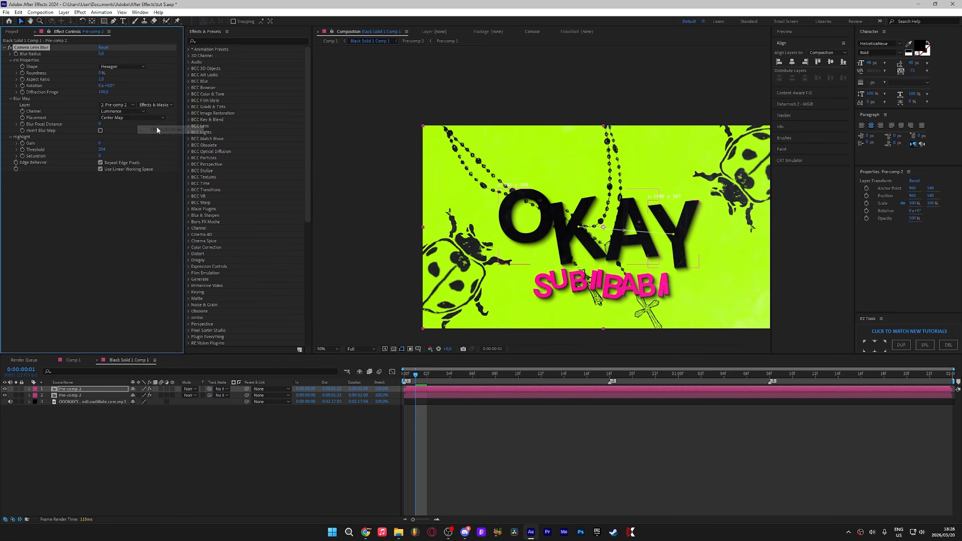
pyautogui.click(101, 132)
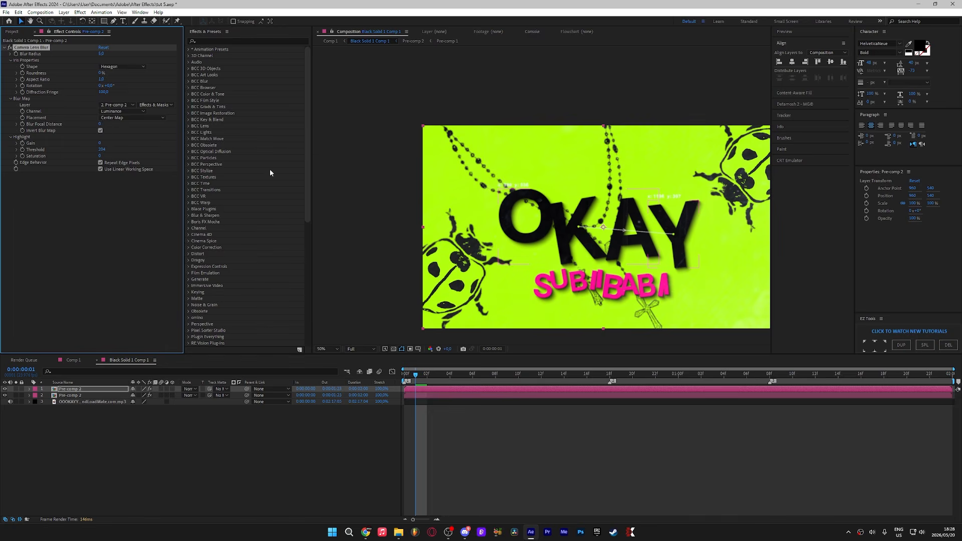
# Step: Set the Camera Lens Blur radius to 2
pyautogui.click(101, 53)
pyautogui.write('2')
pyautogui.press('Return')
pyautogui.click(404, 376)
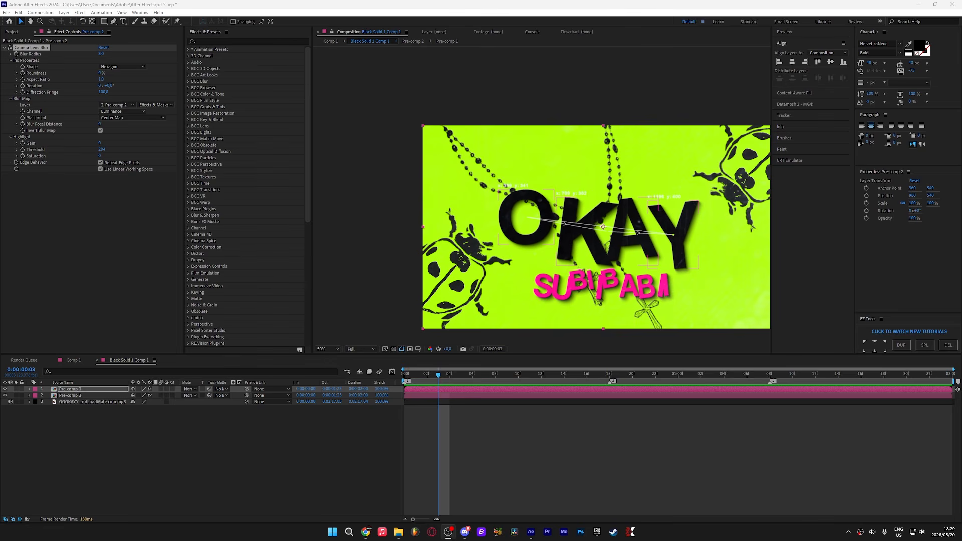
# Step: Select both pre-comp layers and pre-compose them into a single pre-comp
pyautogui.keyDown('shift'); pyautogui.click(716, 395); pyautogui.keyUp('shift')
pyautogui.rightClick(714, 396)
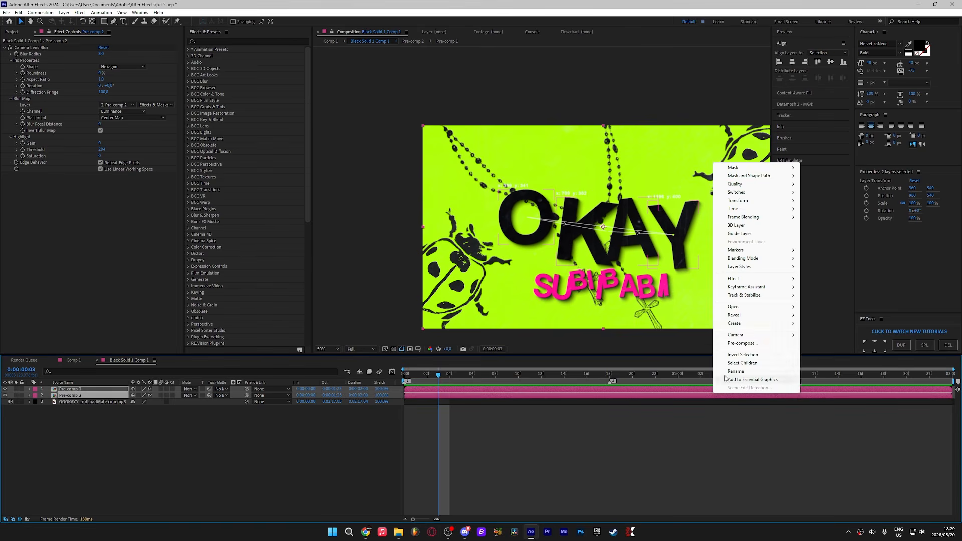
pyautogui.click(758, 345)
pyautogui.click(514, 315)
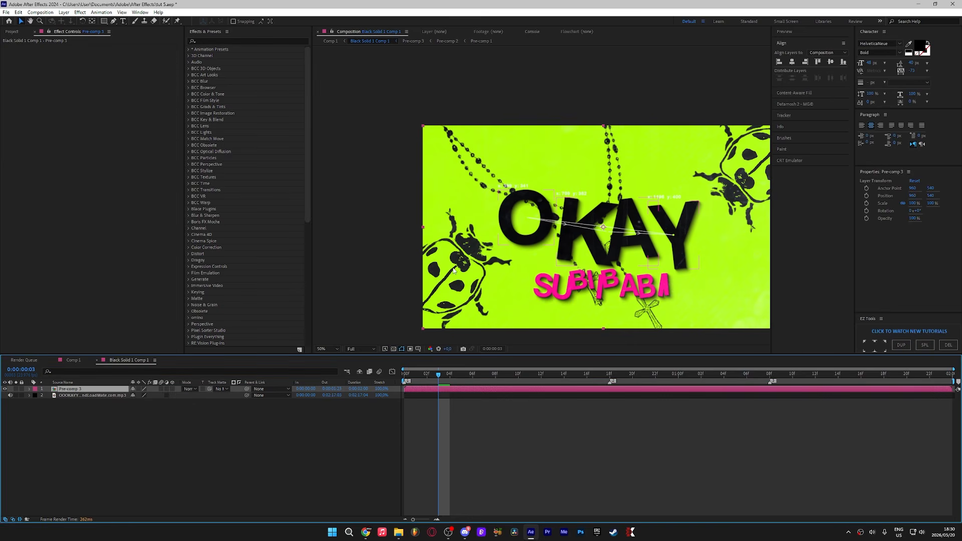
# Step: Set starting keyframes for the new pre-comp's scale and position at the beginning of the timeline
pyautogui.press('Home')
pyautogui.press('s')
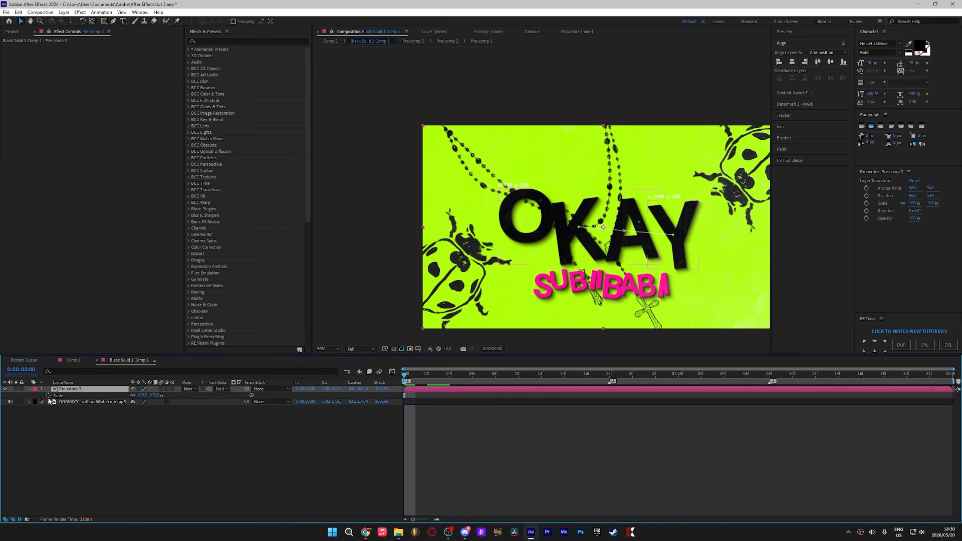
pyautogui.click(48, 395)
pyautogui.press('p')
pyautogui.click(49, 395)
pyautogui.press('u')
pyautogui.press('u')
pyautogui.press('pagedown')
pyautogui.press('pagedown')
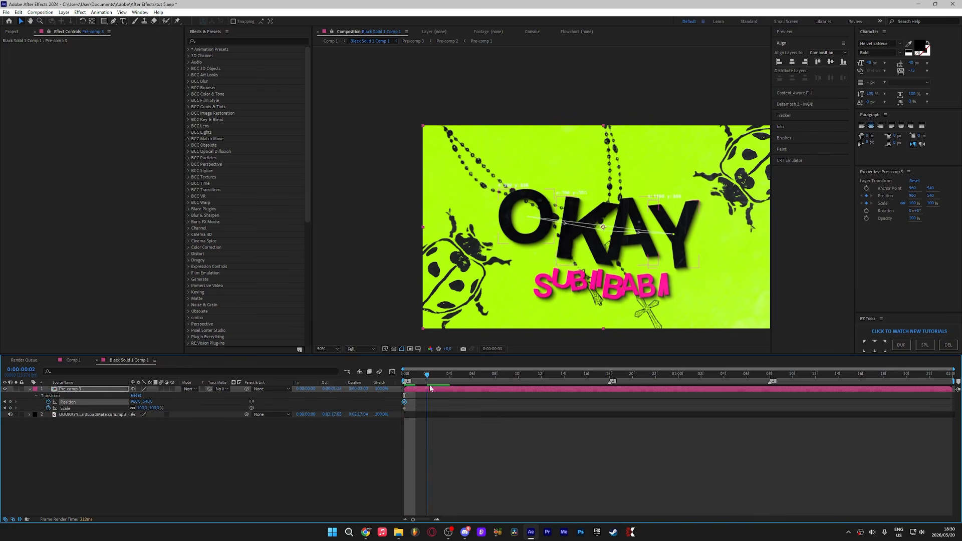
# Step: Keyframe the pre-comp's scale to about 119% at 0:00:00:18 and about 104% at 0:00:01:08
pyautogui.moveTo(431, 389); pyautogui.dragTo(610, 388)
pyautogui.moveTo(154, 408); pyautogui.dragTo(107, 402)
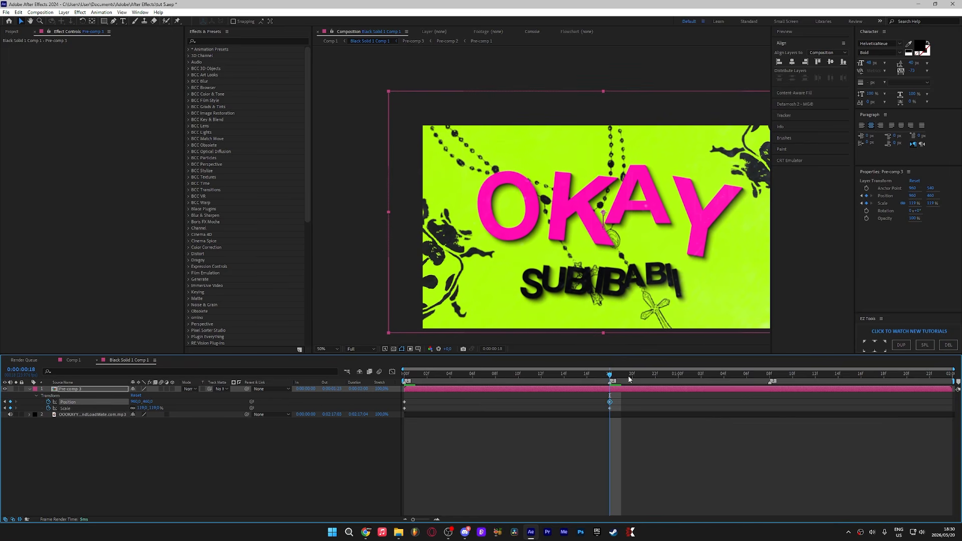
pyautogui.moveTo(630, 376)
pyautogui.mouseDown()
pyautogui.moveTo(792, 389)
pyautogui.moveTo(770, 393)
pyautogui.mouseUp()
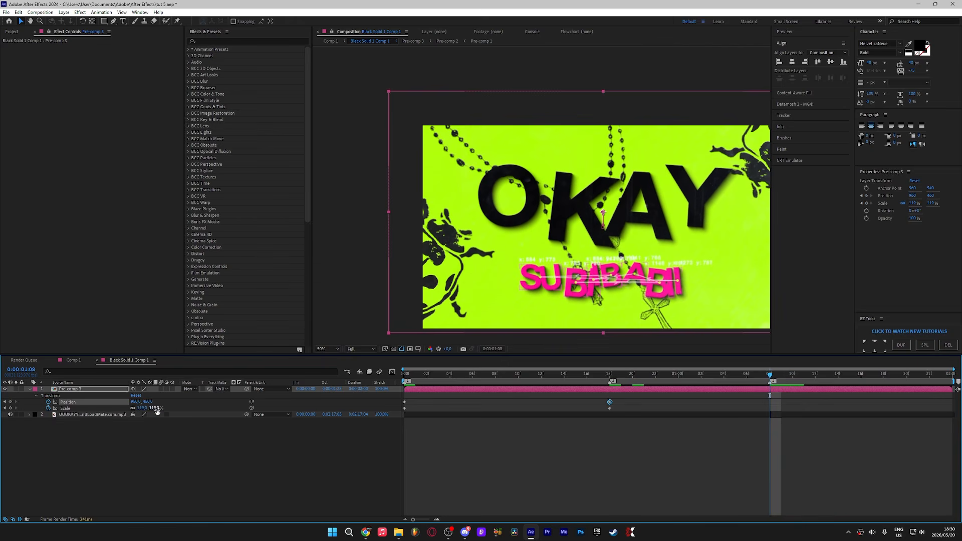
pyautogui.moveTo(157, 410); pyautogui.dragTo(149, 410)
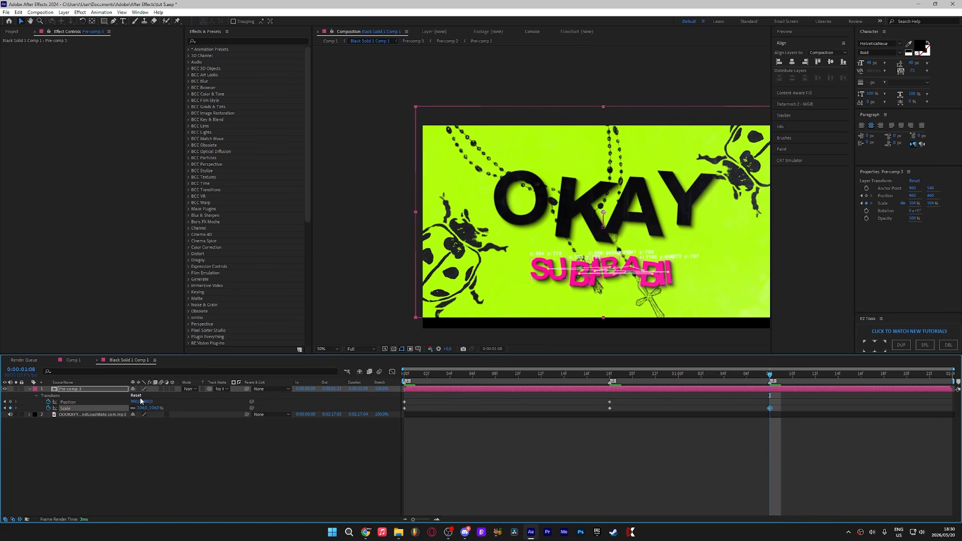
# Step: Add a scale keyframe of about 119.7% at 0:00:01:23
pyautogui.moveTo(771, 376); pyautogui.dragTo(940, 393)
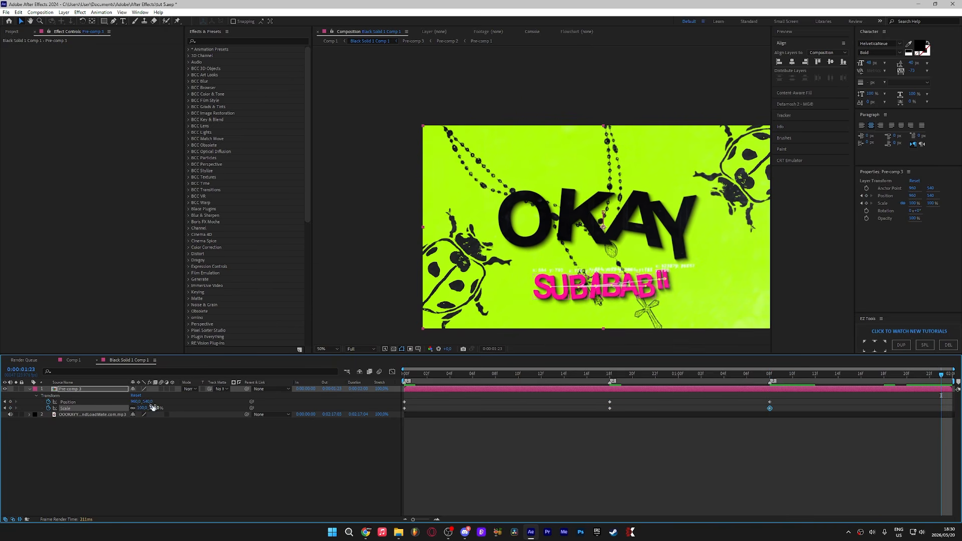
pyautogui.moveTo(153, 408); pyautogui.dragTo(164, 409)
# Step: Select all the scale and position keyframes and reshape their easing curves in the Graph Editor
pyautogui.moveTo(779, 392); pyautogui.dragTo(392, 436)
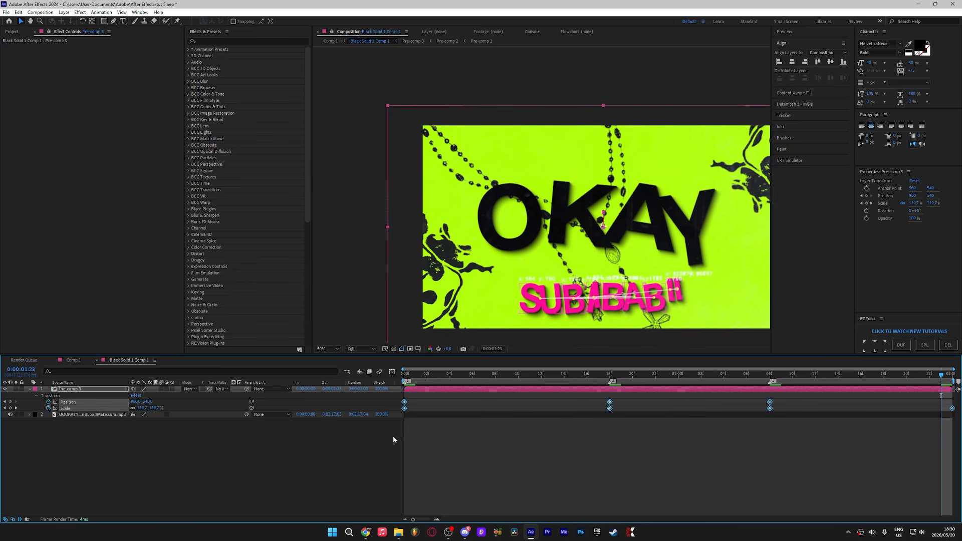
pyautogui.hotkey('shift', 'F3')
pyautogui.click(609, 467)
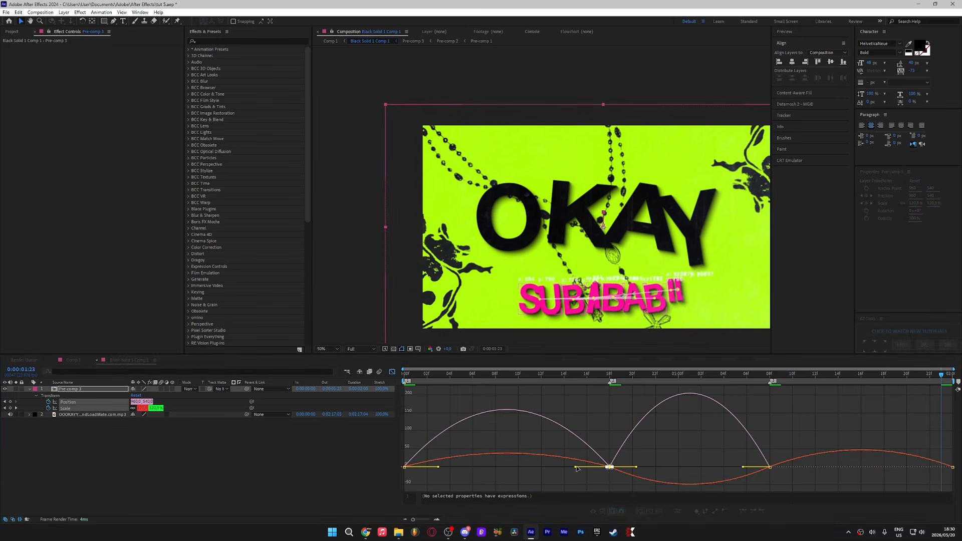
pyautogui.moveTo(576, 467); pyautogui.dragTo(598, 484)
pyautogui.moveTo(636, 468); pyautogui.dragTo(619, 471)
pyautogui.moveTo(833, 455); pyautogui.dragTo(755, 484)
pyautogui.hotkey('ctrl', 'z')
pyautogui.moveTo(744, 468); pyautogui.dragTo(690, 470)
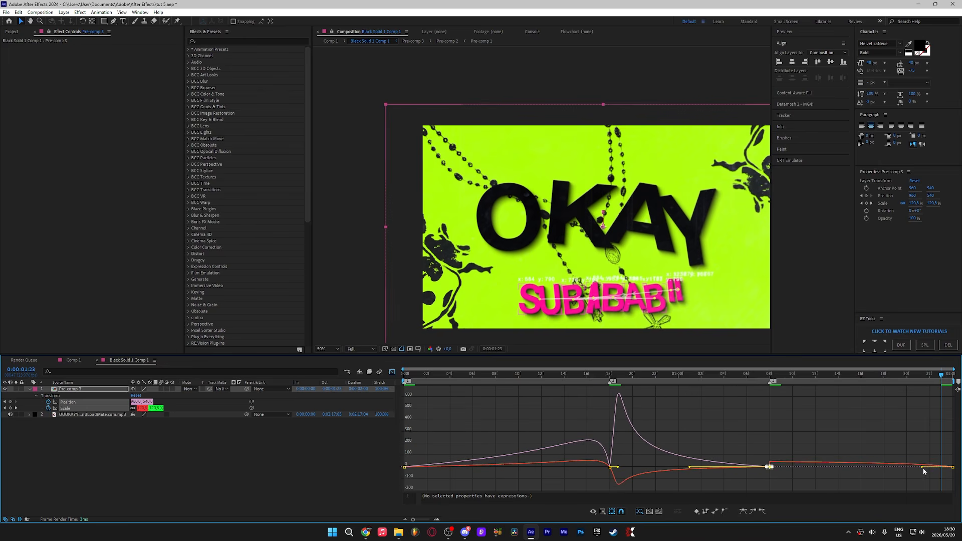
pyautogui.moveTo(801, 467); pyautogui.dragTo(862, 467)
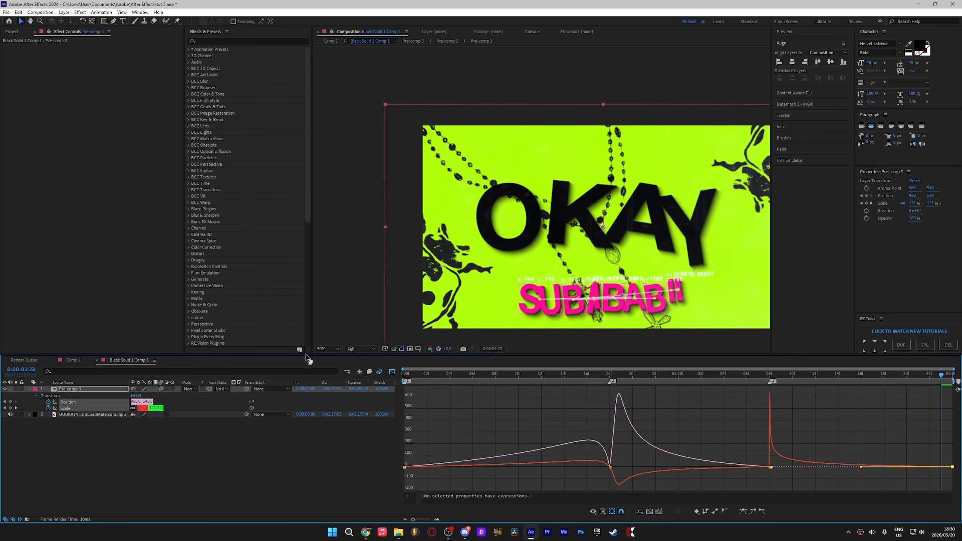
# Step: Preview the eased camera zoom animation and return to the layer timeline
pyautogui.press('space')
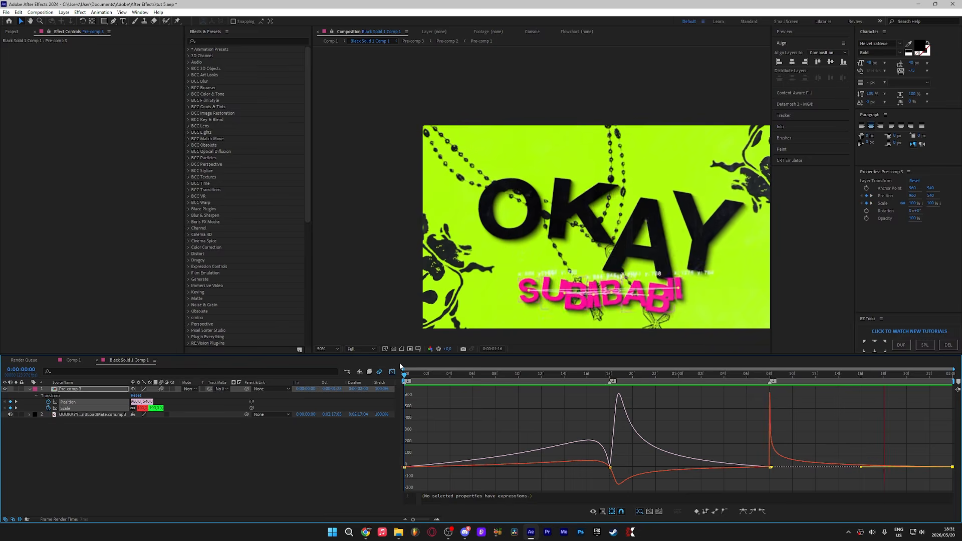
pyautogui.press('space')
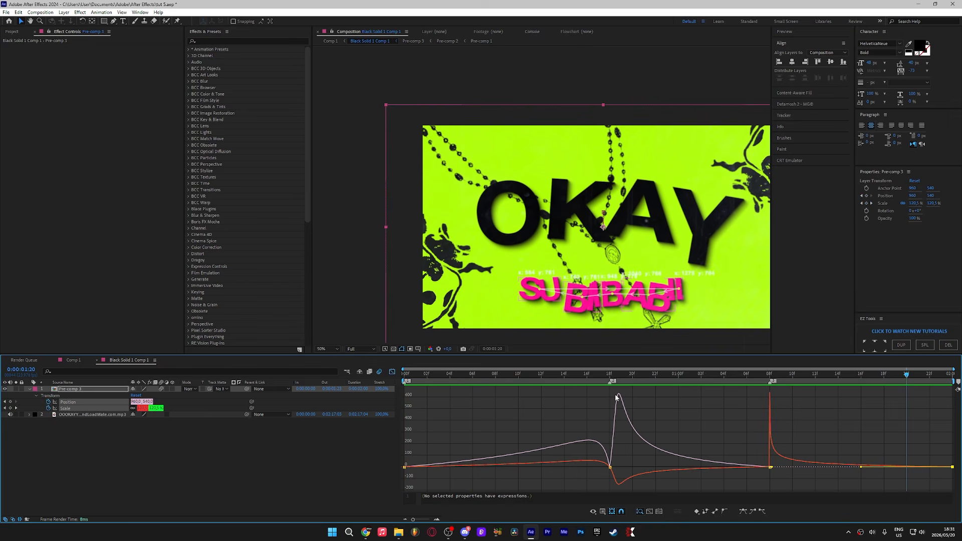
pyautogui.click(392, 371)
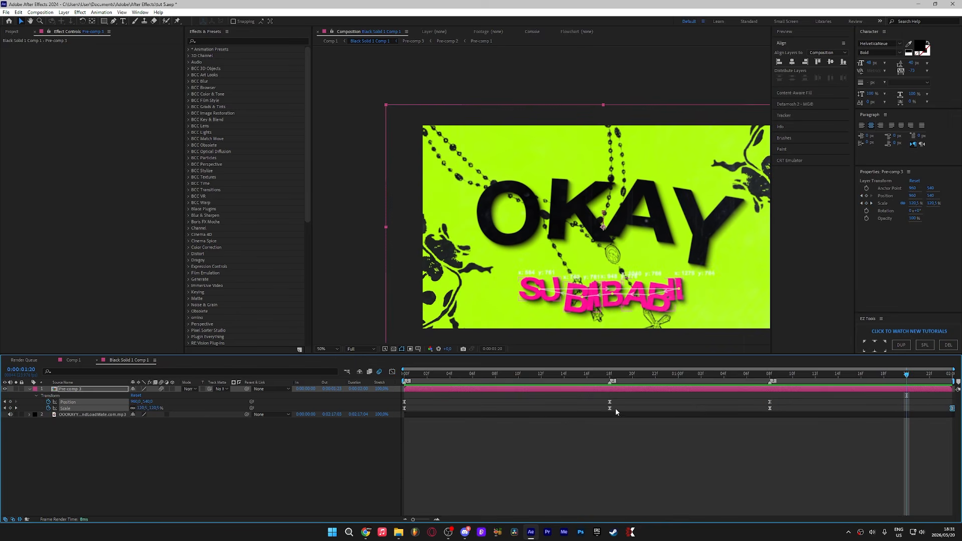
# Step: Pre-compose the animated pre-comp layer into a new pre-comp, moving all attributes
pyautogui.rightClick(649, 387)
pyautogui.click(672, 339)
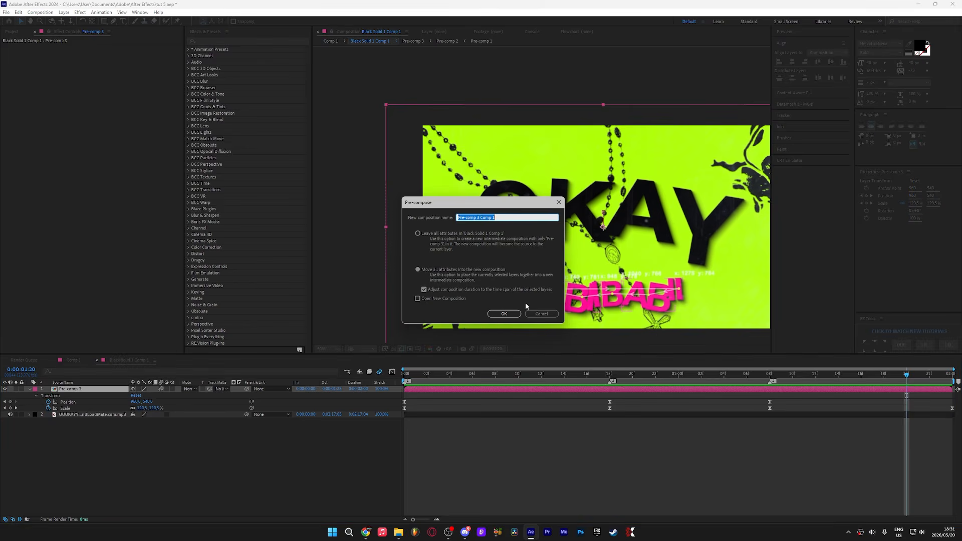
pyautogui.click(505, 314)
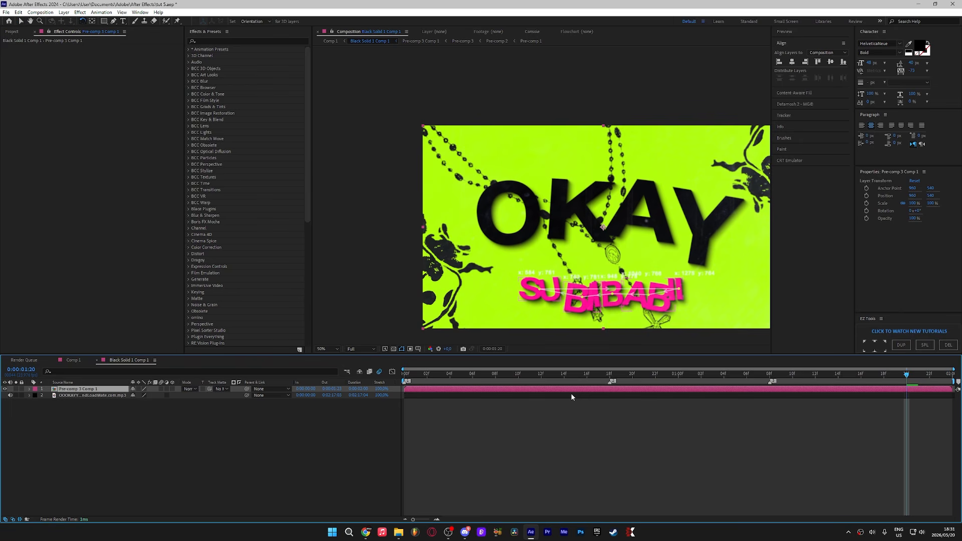
# Step: Apply the WarpChroma effect to the new pre-comp and edit its From Z Dist value
pyautogui.hotkey('ctrl', 'space')
pyautogui.write('warp')
pyautogui.press('Return')
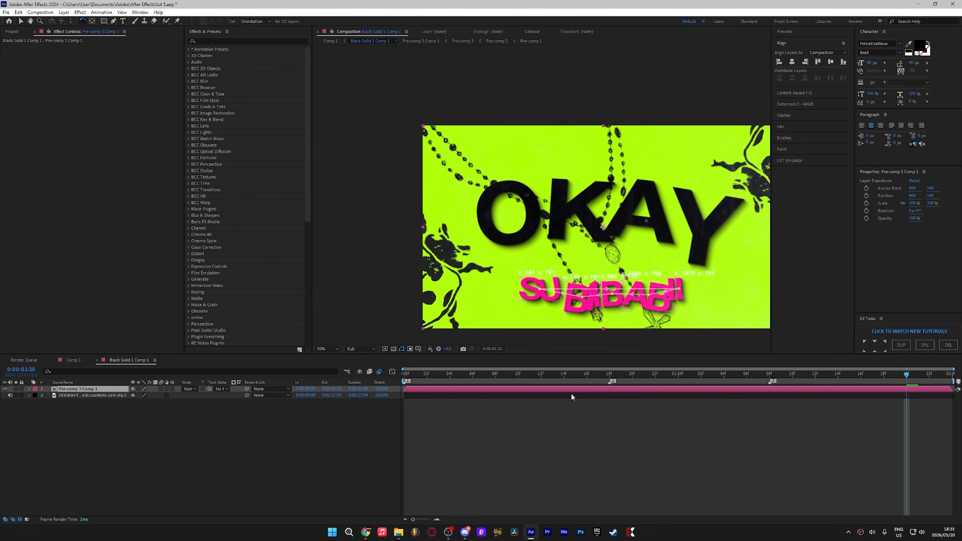
pyautogui.click(103, 110)
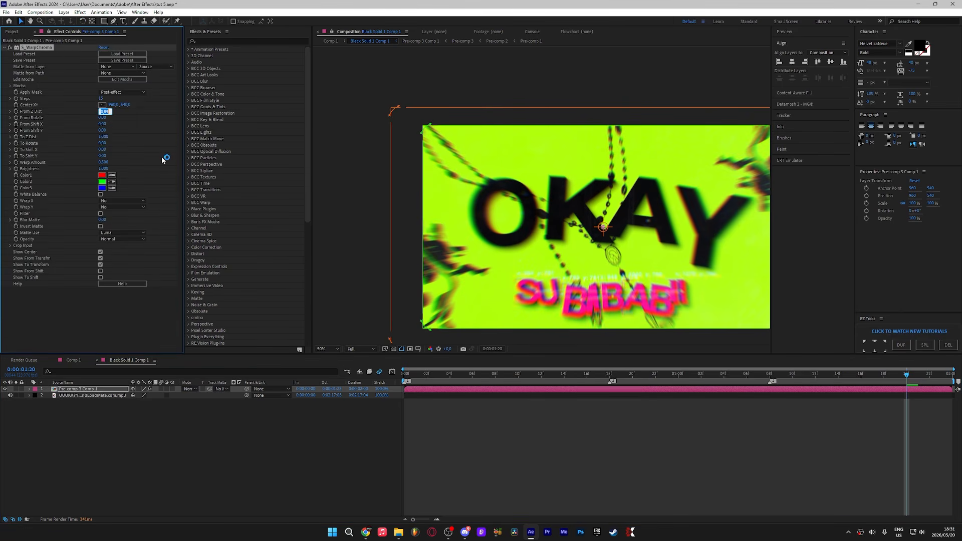
pyautogui.press('BackSpace')
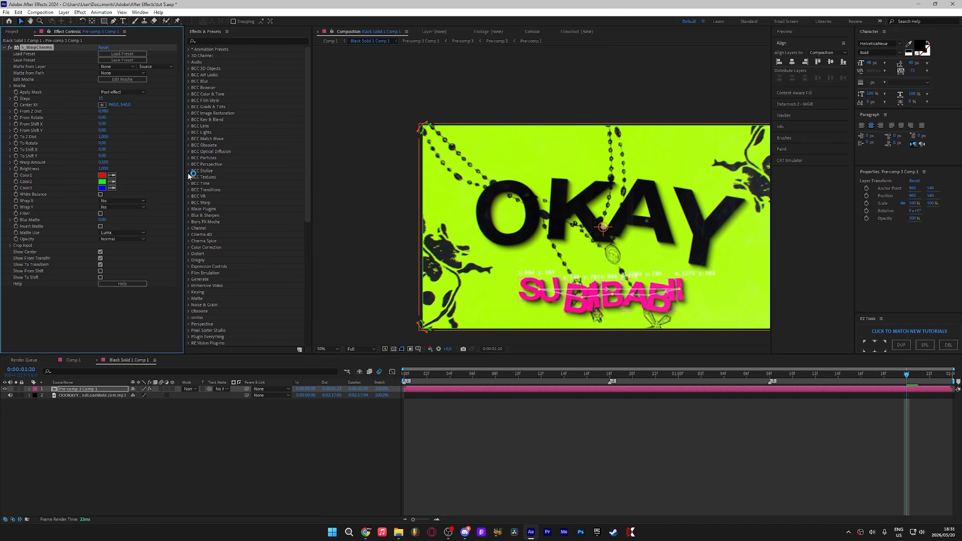
pyautogui.rightClick(589, 390)
pyautogui.click(579, 393)
# Step: Apply the RSMB motion blur effect and set its Motion Sensitivity to 30
pyautogui.hotkey('ctrl', 'space')
pyautogui.write('rsmb')
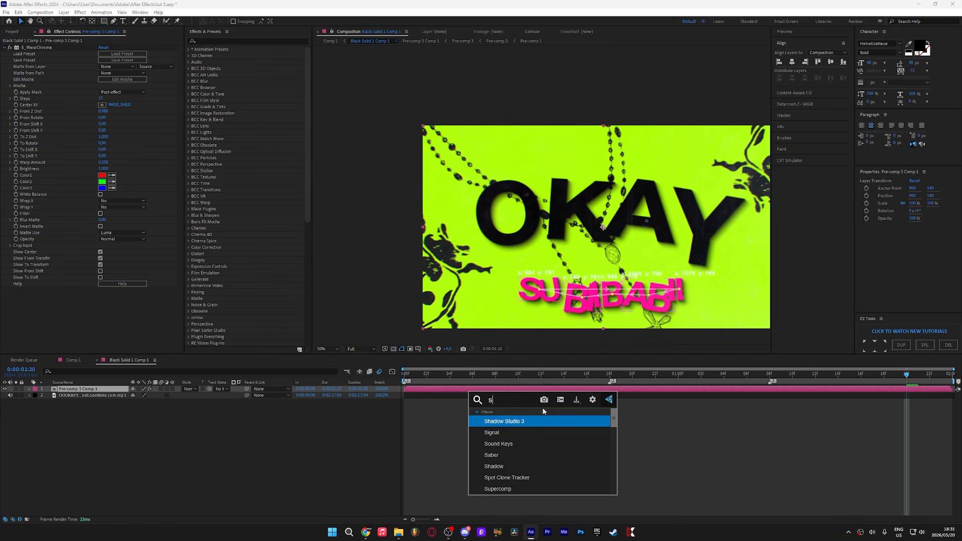
pyautogui.click(536, 434)
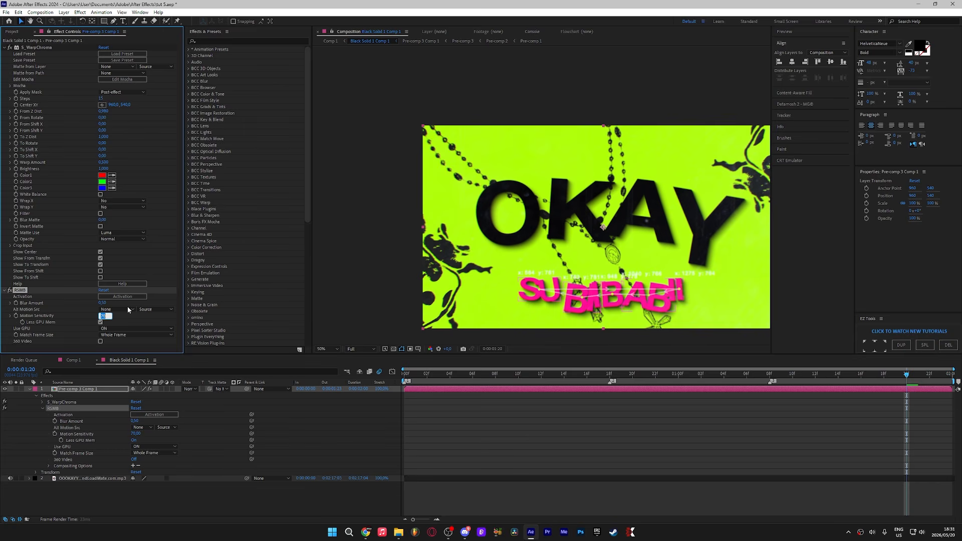
pyautogui.write('30')
pyautogui.press('Return')
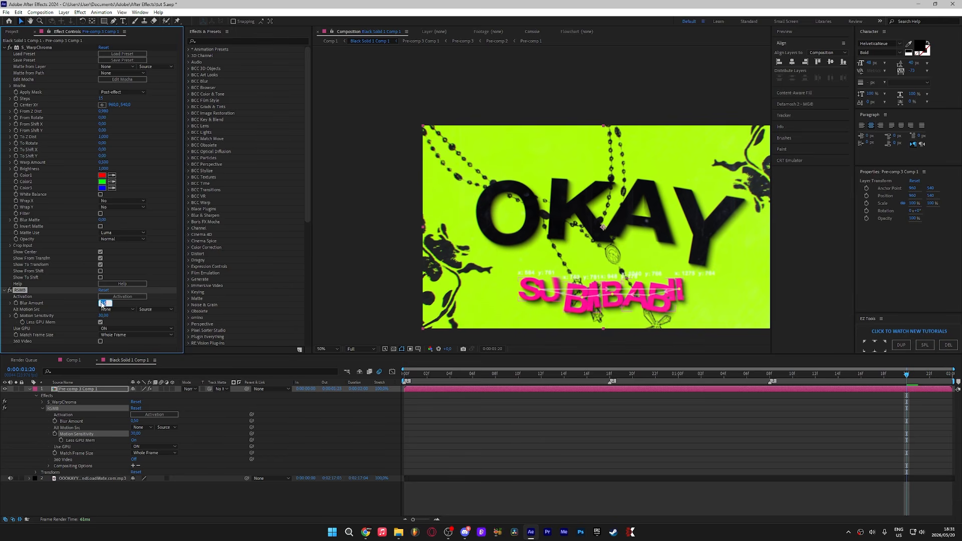
pyautogui.press('Return')
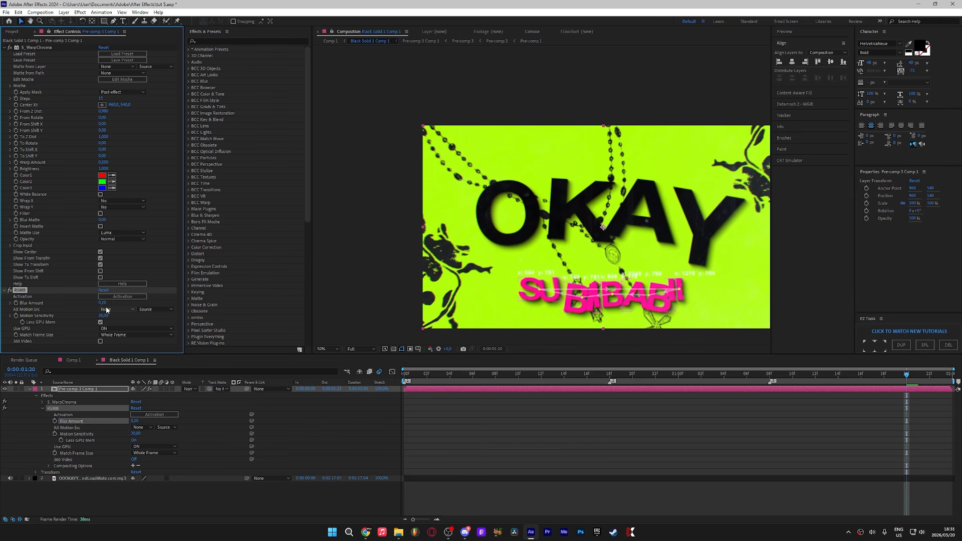
# Step: Pre-compose the warped, motion-blurred pre-comp into another new pre-comp
pyautogui.press('space')
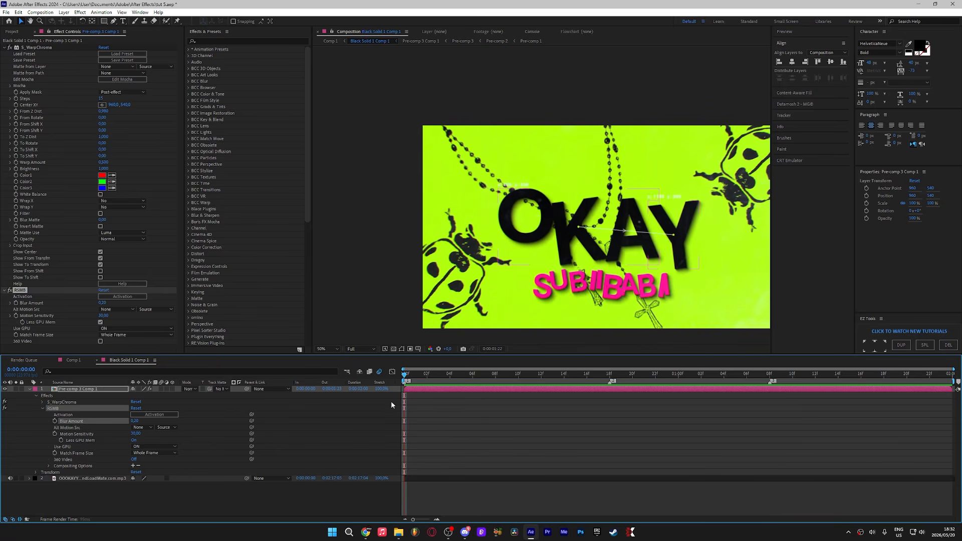
pyautogui.press('space')
pyautogui.rightClick(513, 387)
pyautogui.click(539, 339)
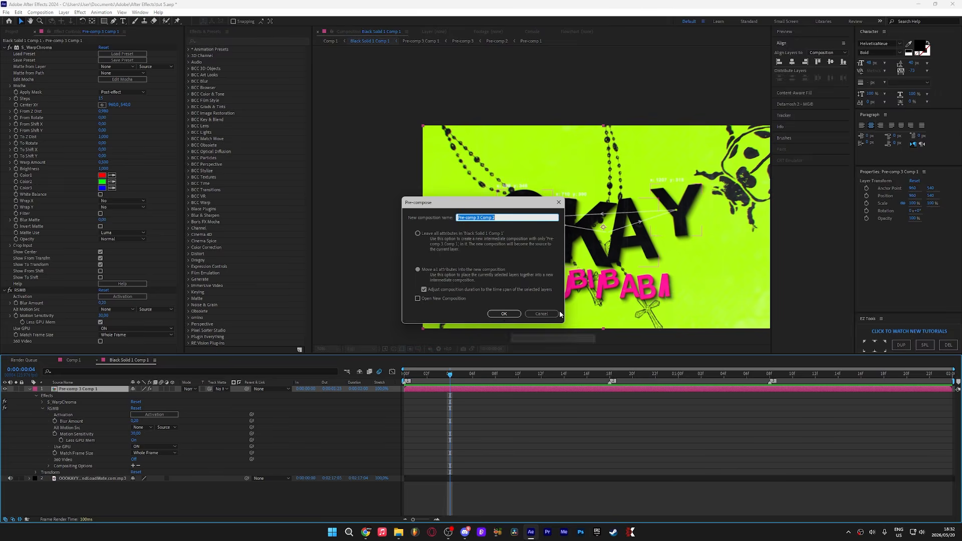
pyautogui.click(504, 316)
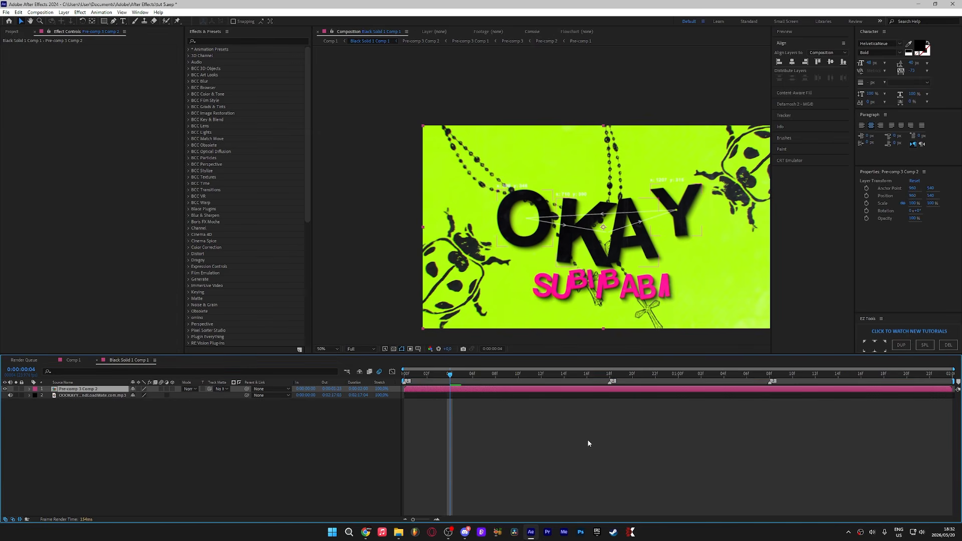
# Step: Apply Posterize Time to the new pre-comp with a frame rate of 16
pyautogui.press('p')
pyautogui.press('End')
pyautogui.hotkey('ctrl', 'space')
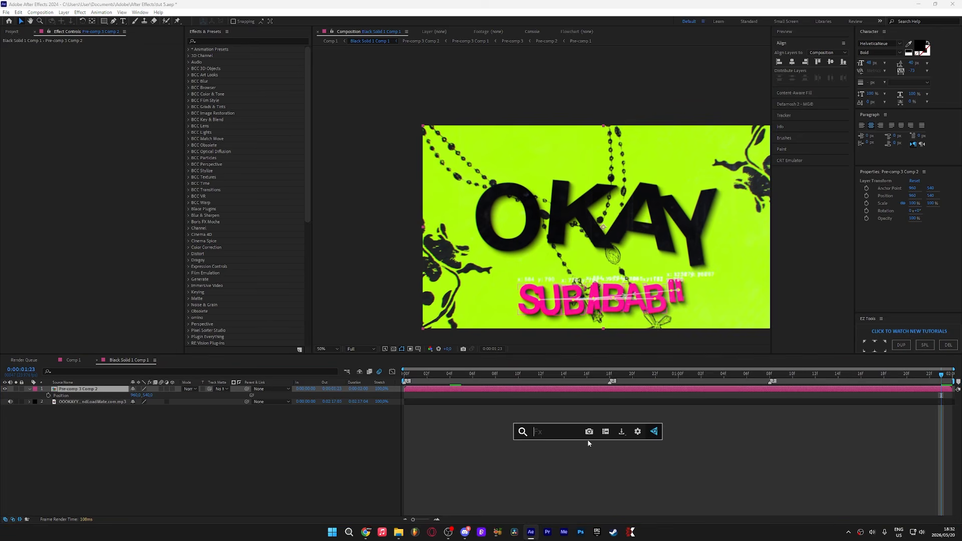
pyautogui.write('poster')
pyautogui.click(584, 461)
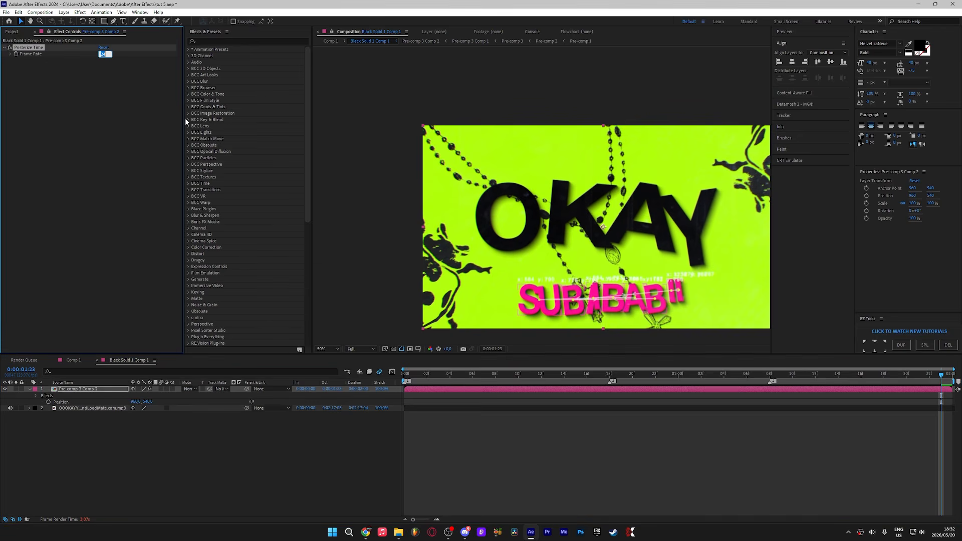
pyautogui.write('16')
pyautogui.press('Return')
# Step: Create a new adjustment layer above the pre-comp
pyautogui.rightClick(371, 453)
pyautogui.click(352, 445)
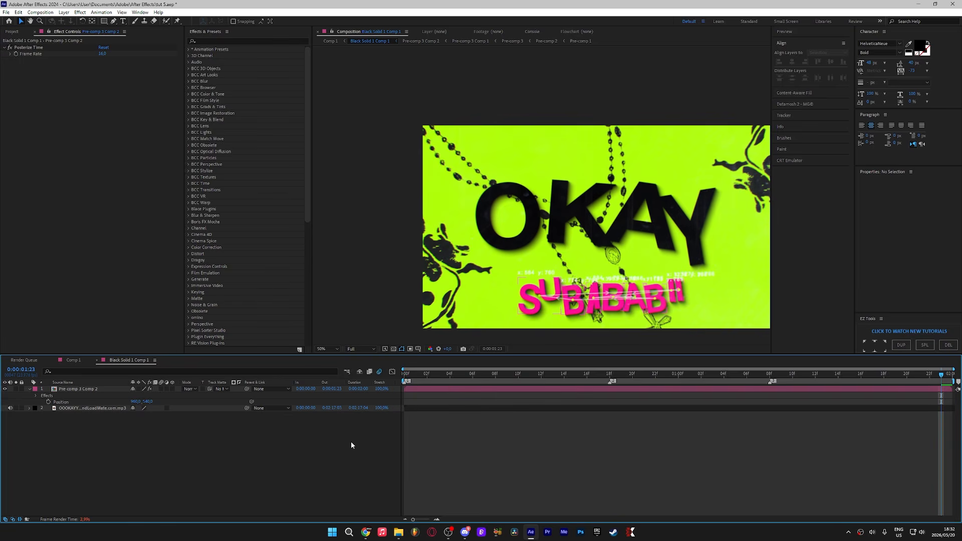
pyautogui.rightClick(351, 445)
pyautogui.moveTo(387, 349)
pyautogui.click(518, 409)
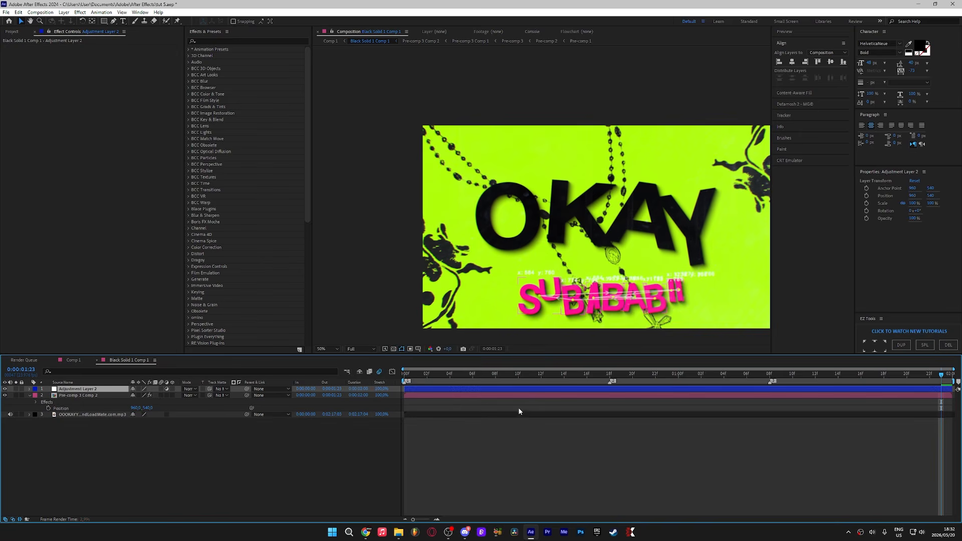
# Step: Add a film emulation effect and a noise effect to the adjustment layer
pyautogui.hotkey('ctrl', 'space')
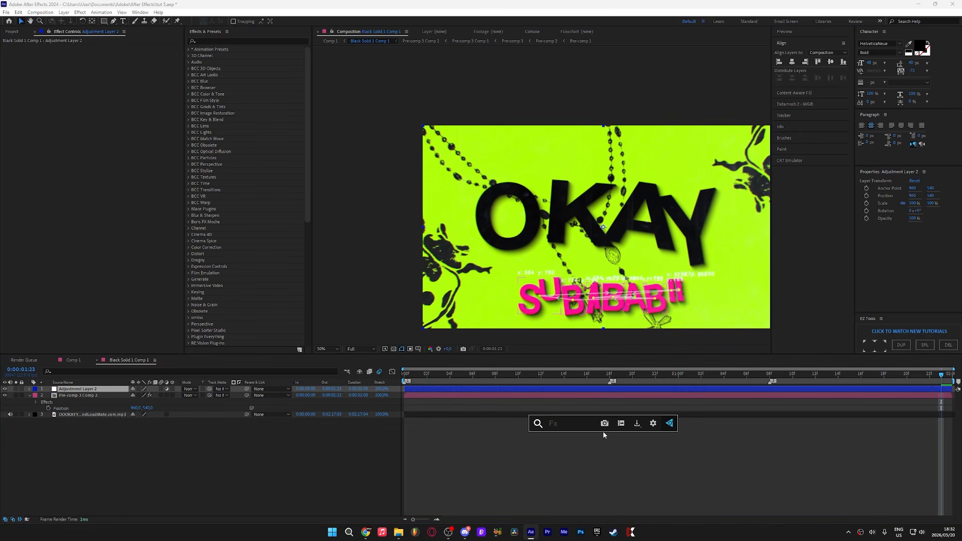
pyautogui.write('film')
pyautogui.press('Return')
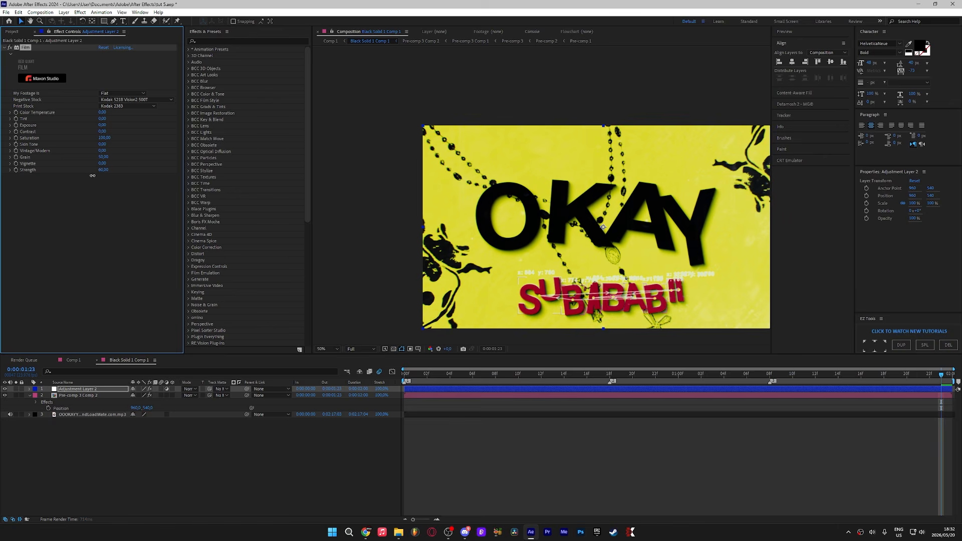
pyautogui.hotkey('ctrl', 'space')
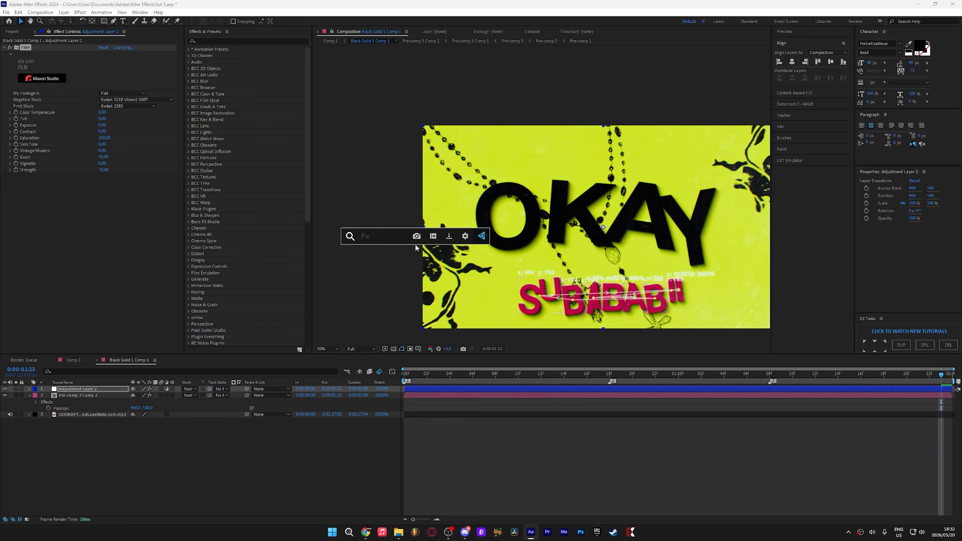
pyautogui.write('noise')
pyautogui.press('Return')
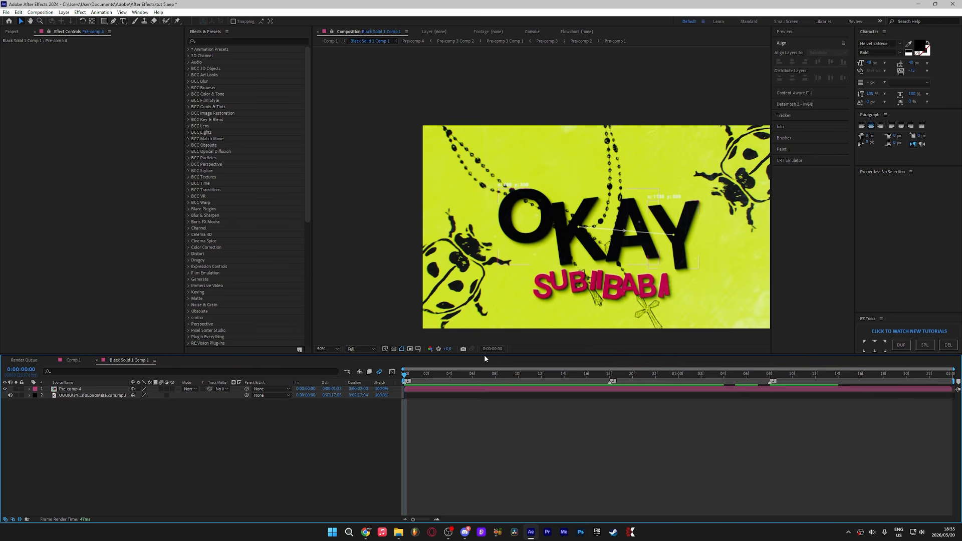
# Step: Add the composition to the render queue and set the output module format to H.264
pyautogui.press('space')
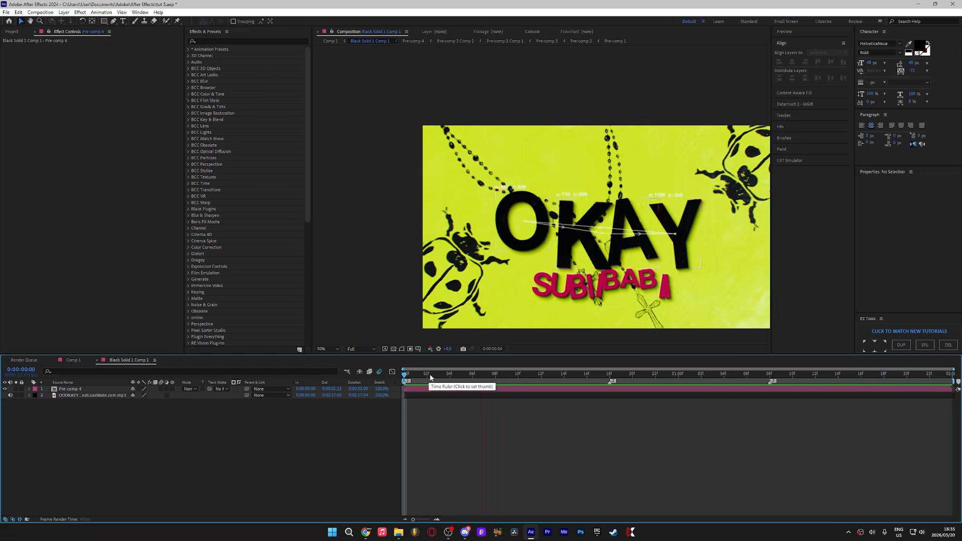
pyautogui.hotkey('ctrl', 'm')
pyautogui.click(60, 407)
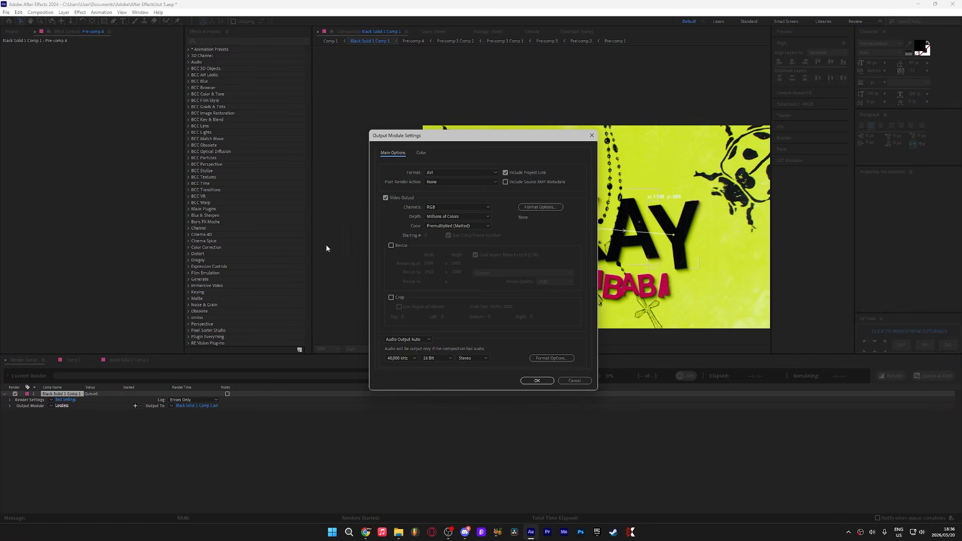
pyautogui.click(472, 174)
pyautogui.click(446, 206)
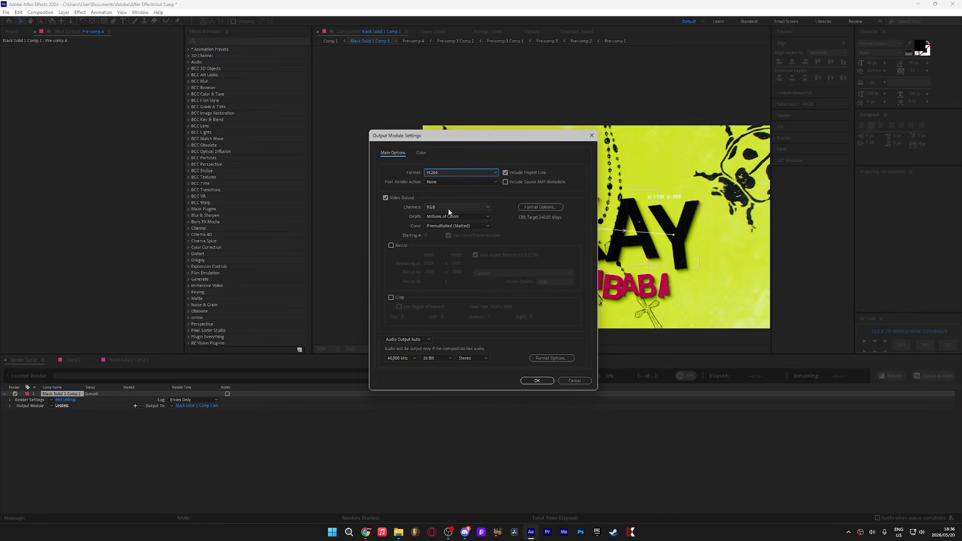
pyautogui.click(538, 381)
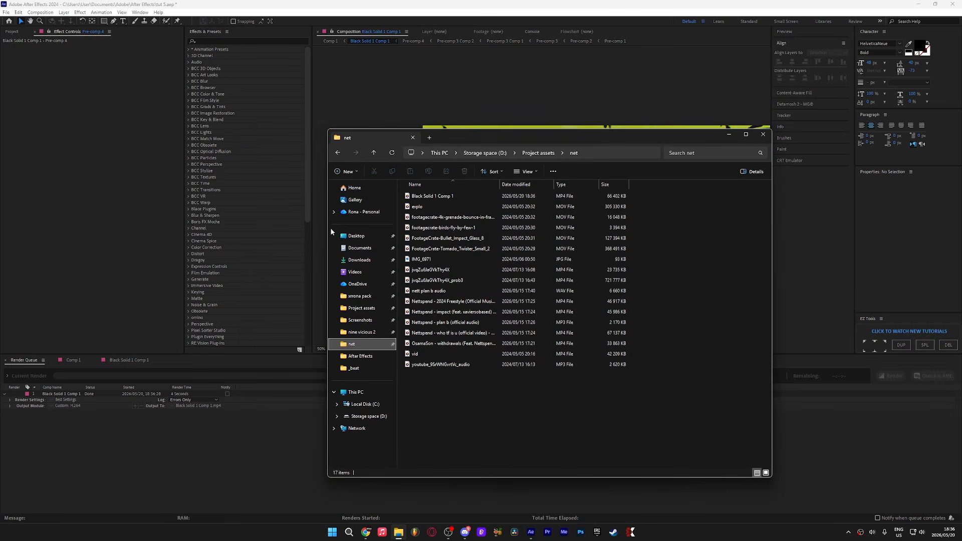
# Step: In File Explorer, share the rendered Black Solid 1 Comp 1.mp4 file with a contact through Blip
pyautogui.click(439, 196)
pyautogui.rightClick(430, 195)
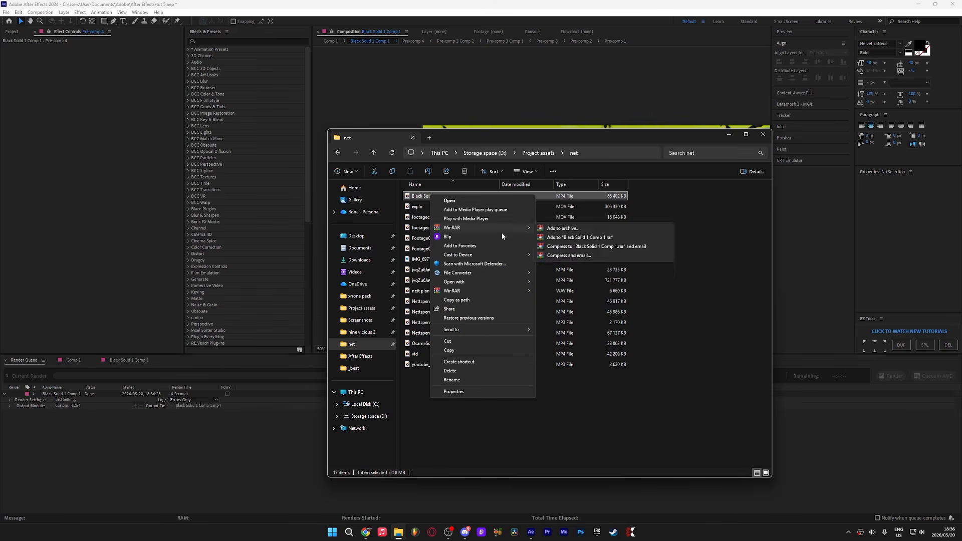
pyautogui.click(457, 239)
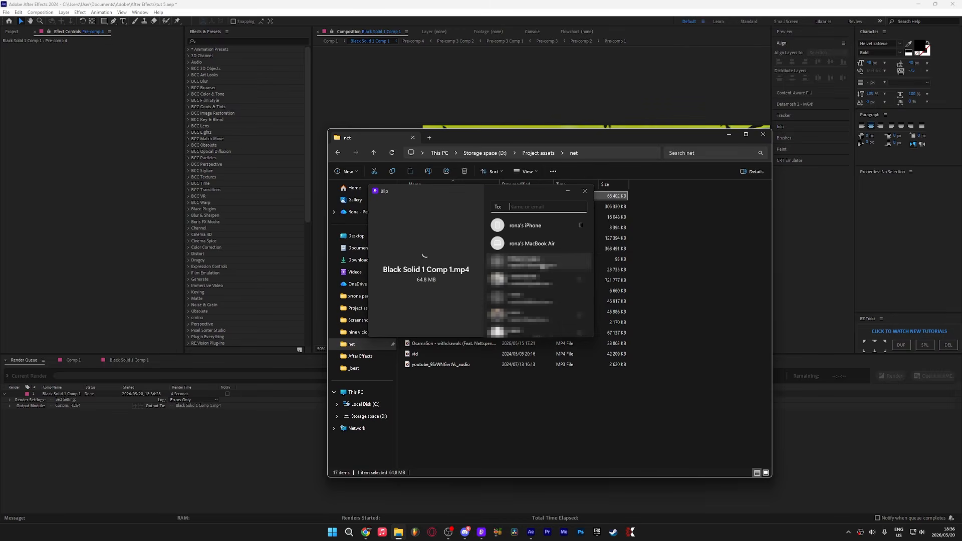
pyautogui.click(555, 311)
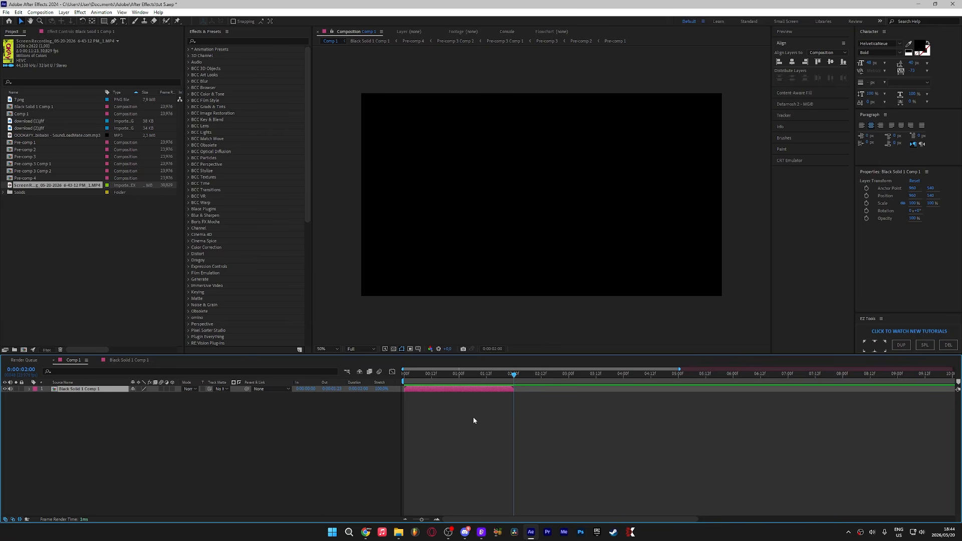
# Step: Delete the layer in Comp 1 and add a new 1920×1080 white solid in its place
pyautogui.press('Delete')
pyautogui.rightClick(365, 430)
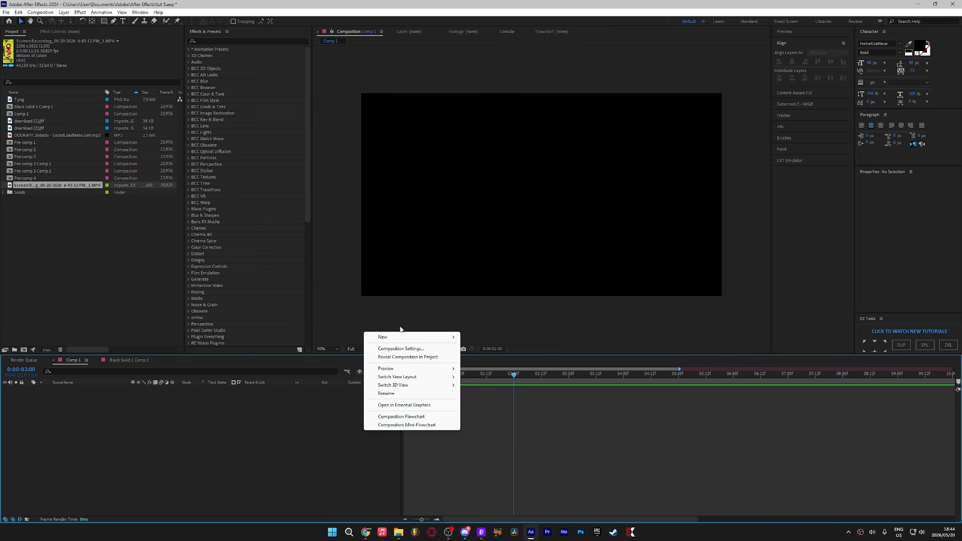
pyautogui.moveTo(396, 337)
pyautogui.click(466, 348)
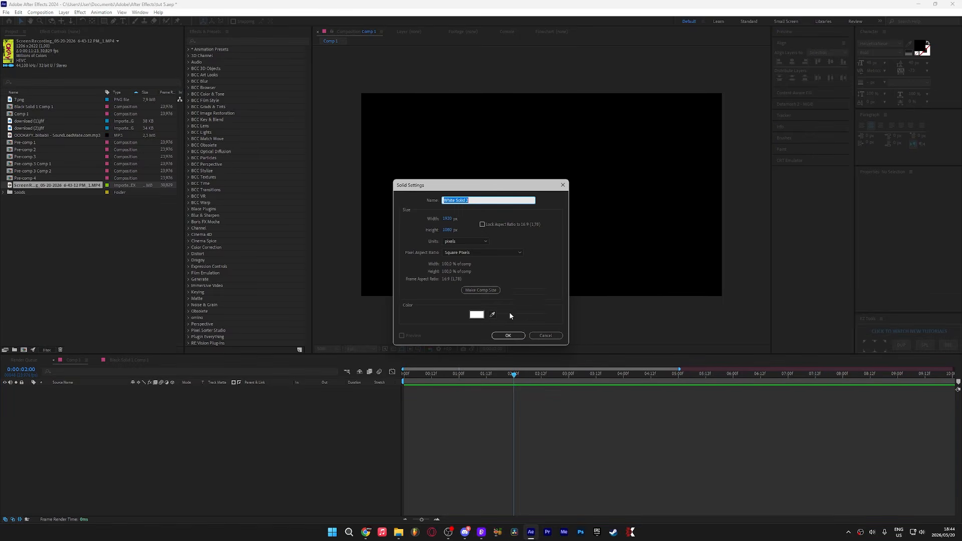
pyautogui.click(509, 335)
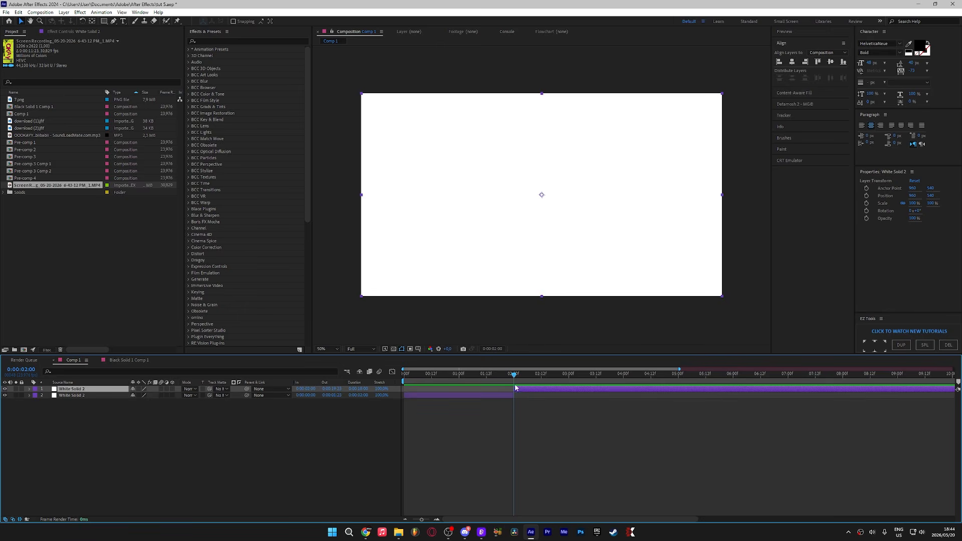
# Step: Trim the solid's out point to the current time and pre-compose it, moving all attributes into a new composition
pyautogui.hotkey('alt', ']')
pyautogui.rightClick(498, 385)
pyautogui.click(526, 336)
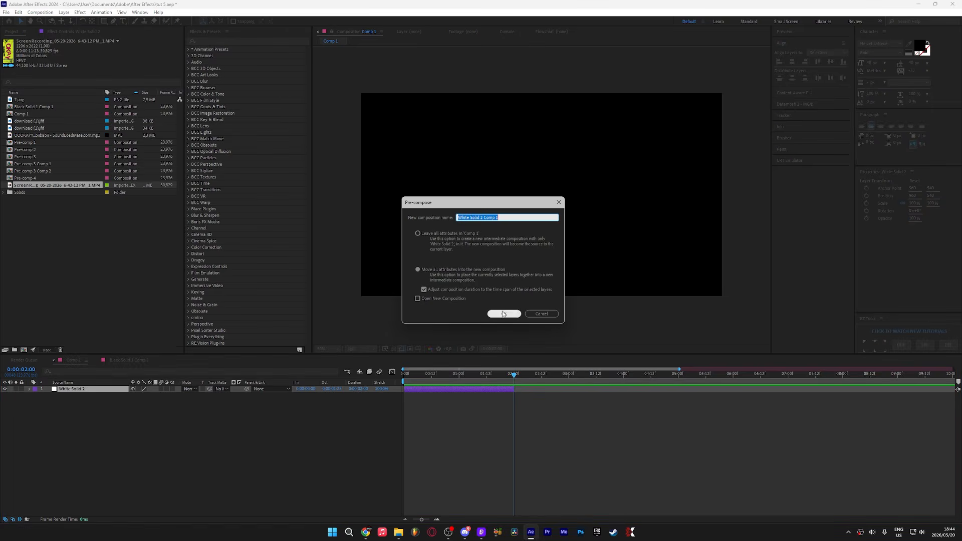
pyautogui.click(504, 314)
pyautogui.moveTo(448, 385); pyautogui.dragTo(401, 383)
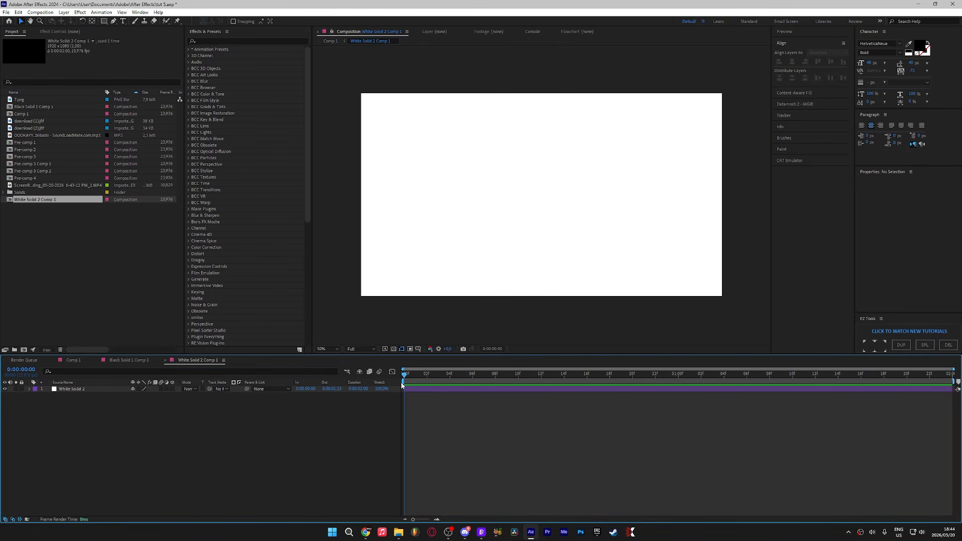
# Step: Add another white solid inside the new pre-comp
pyautogui.rightClick(169, 453)
pyautogui.moveTo(216, 360)
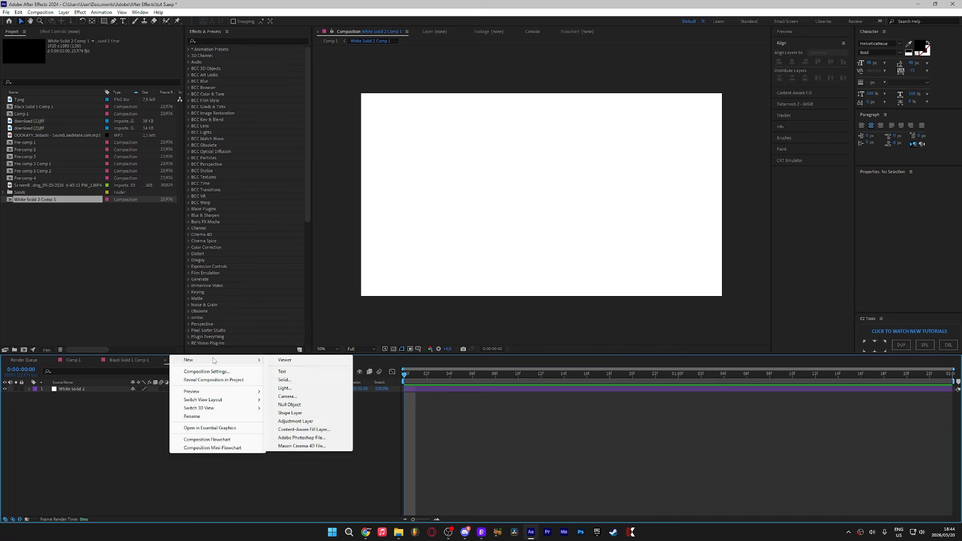
pyautogui.click(294, 382)
pyautogui.click(495, 338)
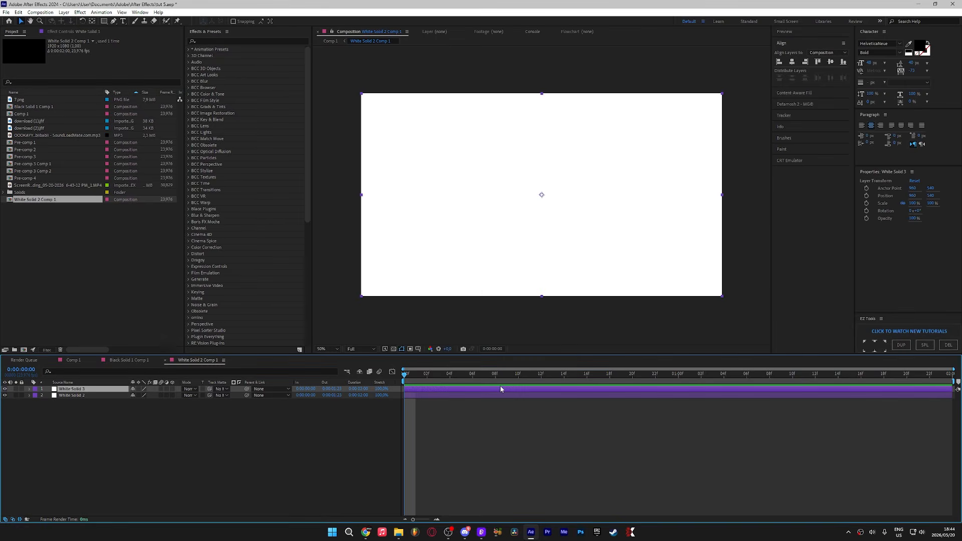
# Step: Apply the Element effect to the new solid
pyautogui.hotkey('ctrl', 'space')
pyautogui.write('elem')
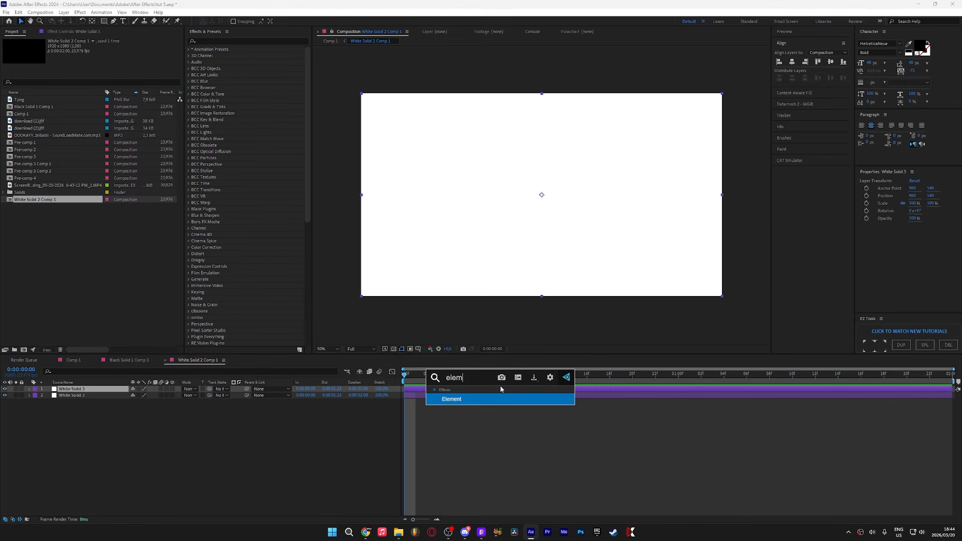
pyautogui.press('Return')
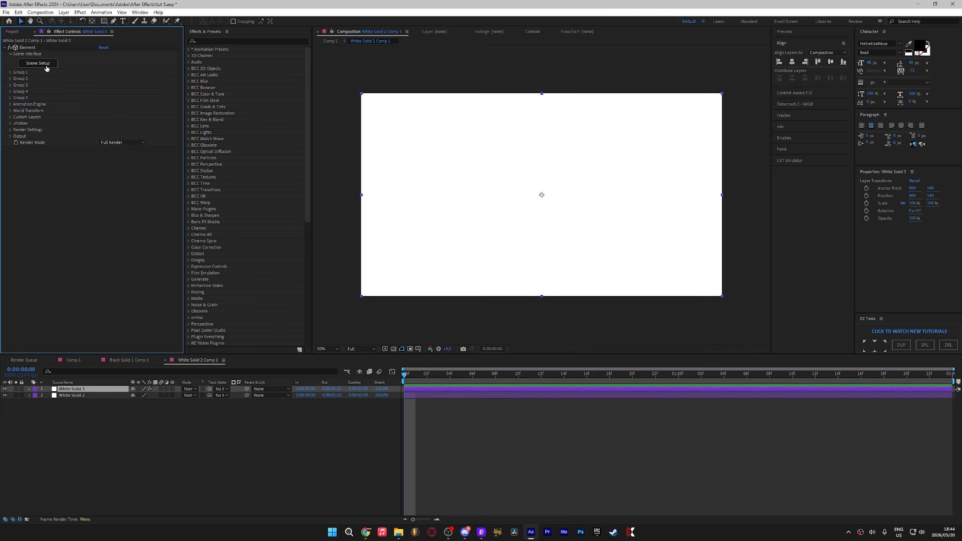
# Step: Open Element's Scene Setup and import the iPhone 17 Pro 3D model from Documents > 3D > __SAY WHAT > iPhones > iPhone 17 Pro one > source
pyautogui.click(47, 67)
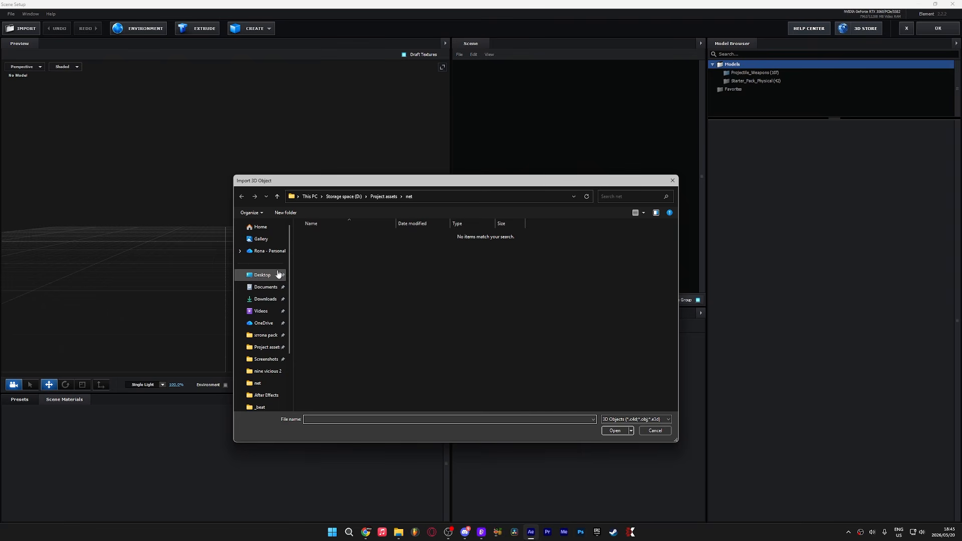
pyautogui.click(264, 286)
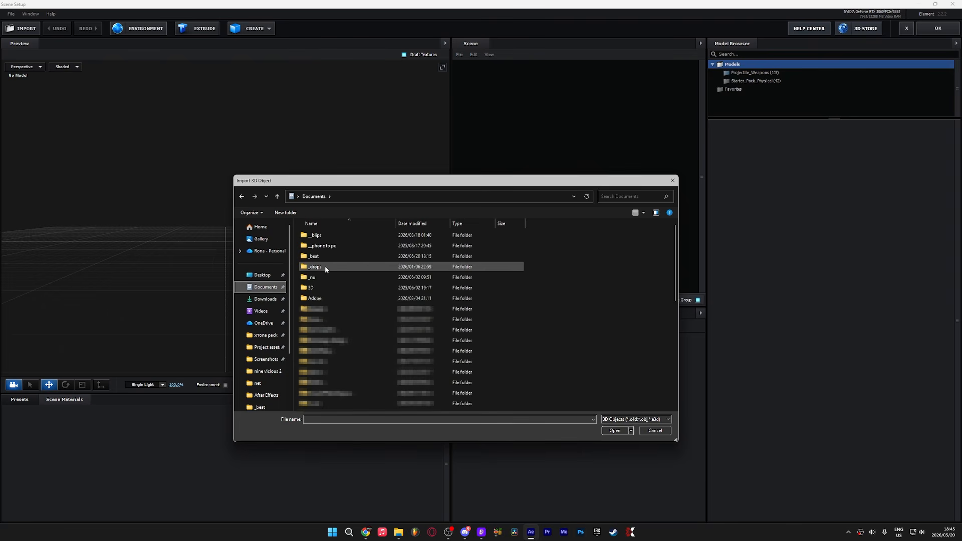
pyautogui.doubleClick(318, 288)
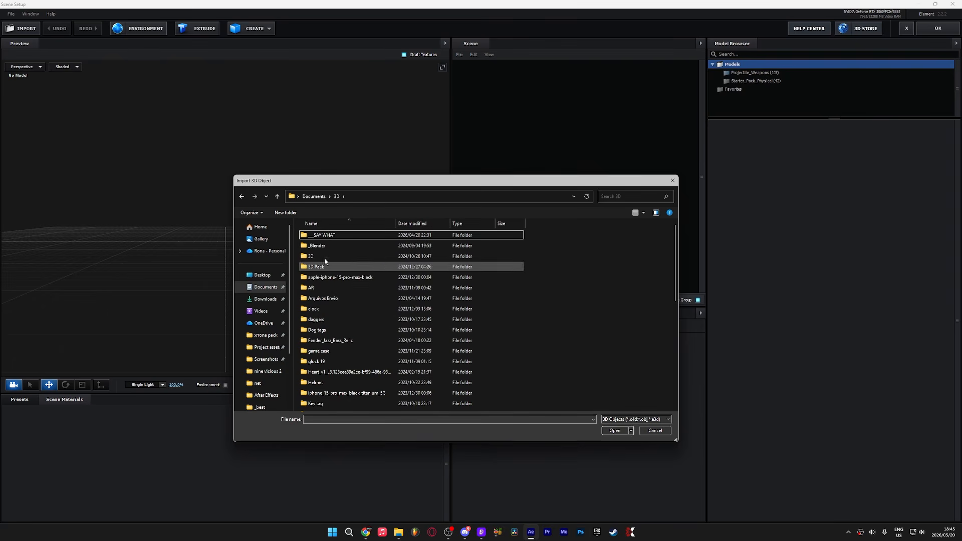
pyautogui.doubleClick(321, 235)
pyautogui.doubleClick(322, 285)
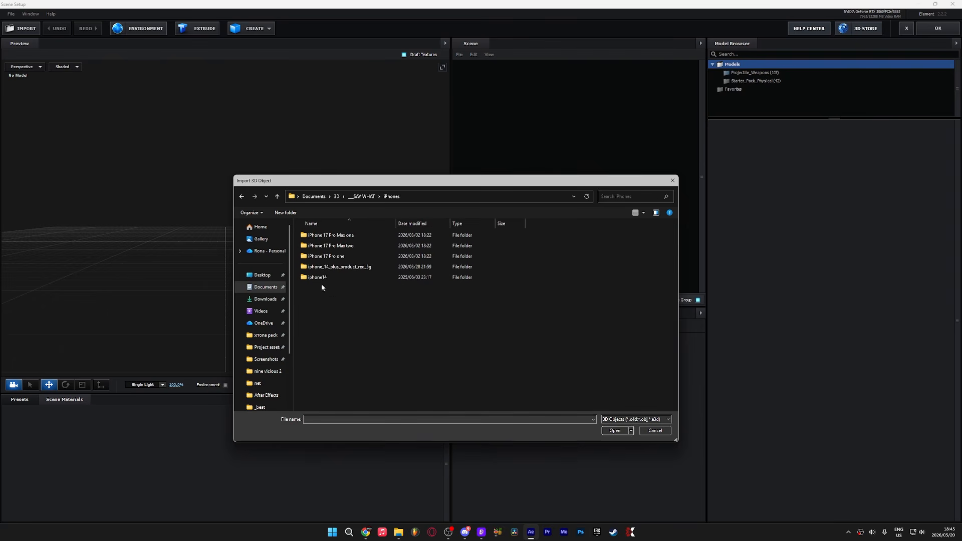
pyautogui.doubleClick(326, 257)
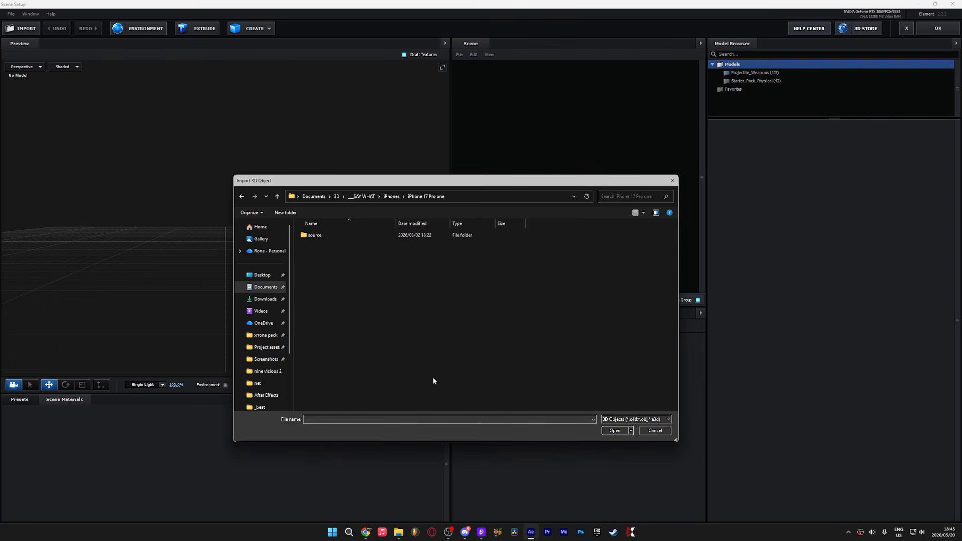
pyautogui.doubleClick(336, 236)
pyautogui.doubleClick(336, 236)
pyautogui.click(537, 341)
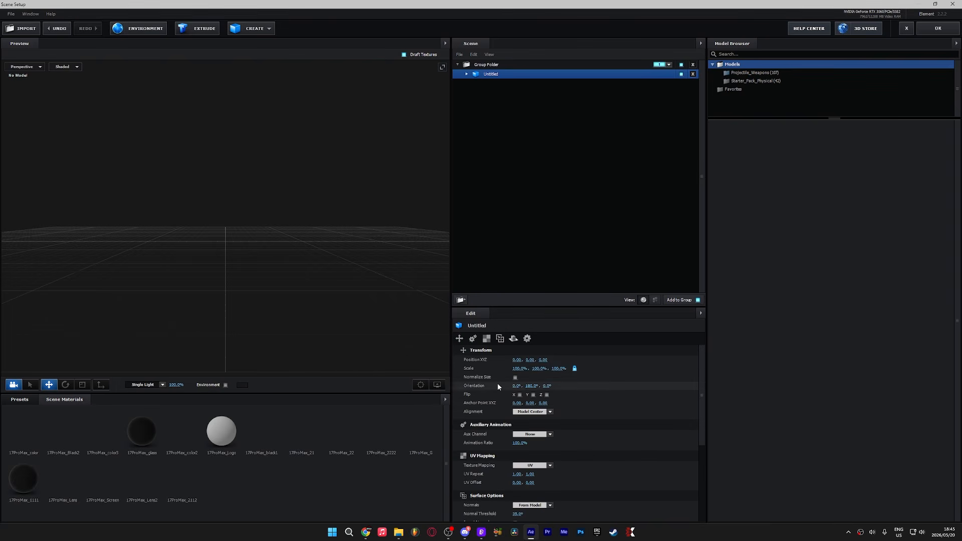
# Step: Enable Normalize Size for the imported phone model
pyautogui.click(516, 377)
pyautogui.moveTo(341, 306); pyautogui.dragTo(307, 335)
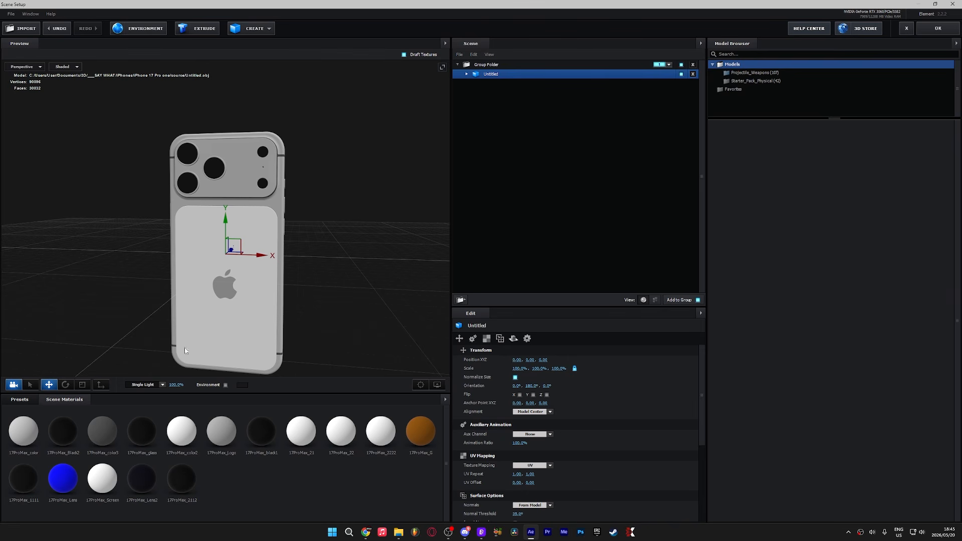
# Step: Apply the Physical Metal_Diffused preset material to the phone's 17ProMax_color material
pyautogui.click(20, 400)
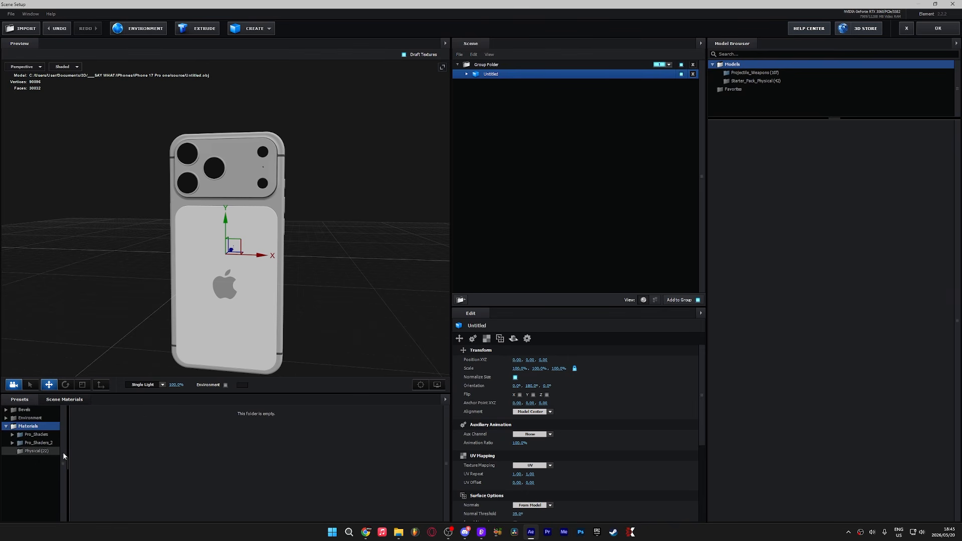
pyautogui.click(38, 451)
pyautogui.scroll(-1, 175, 462)
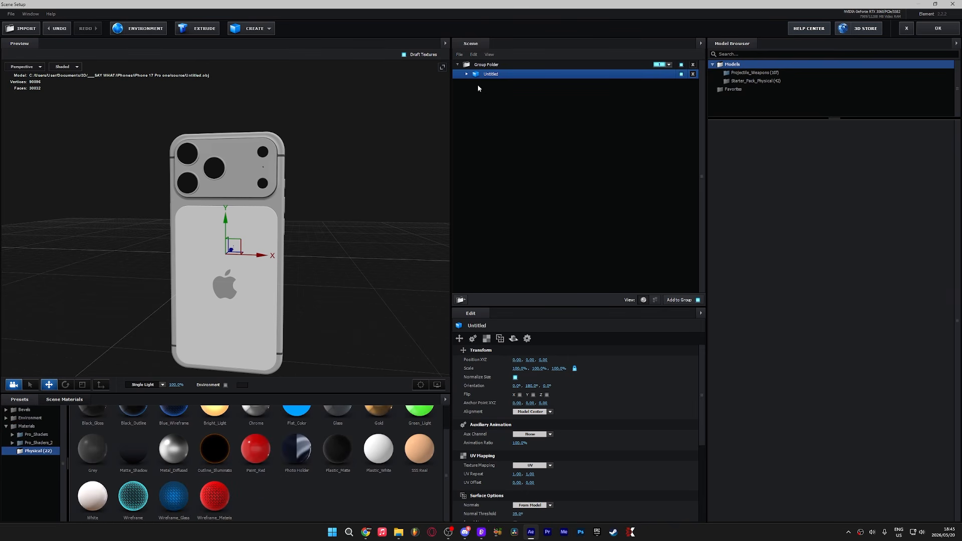
pyautogui.click(467, 74)
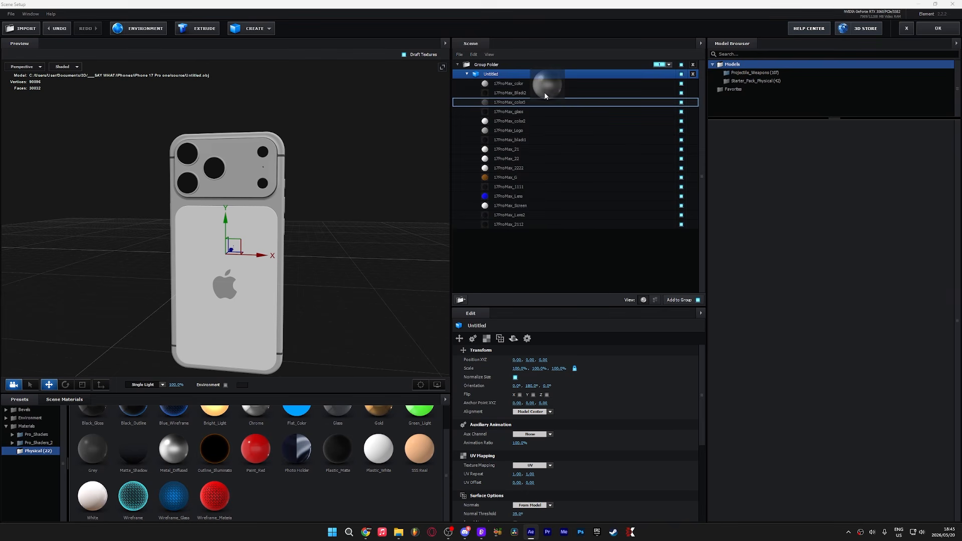
pyautogui.moveTo(531, 83); pyautogui.dragTo(528, 82)
pyautogui.moveTo(331, 200); pyautogui.dragTo(466, 162)
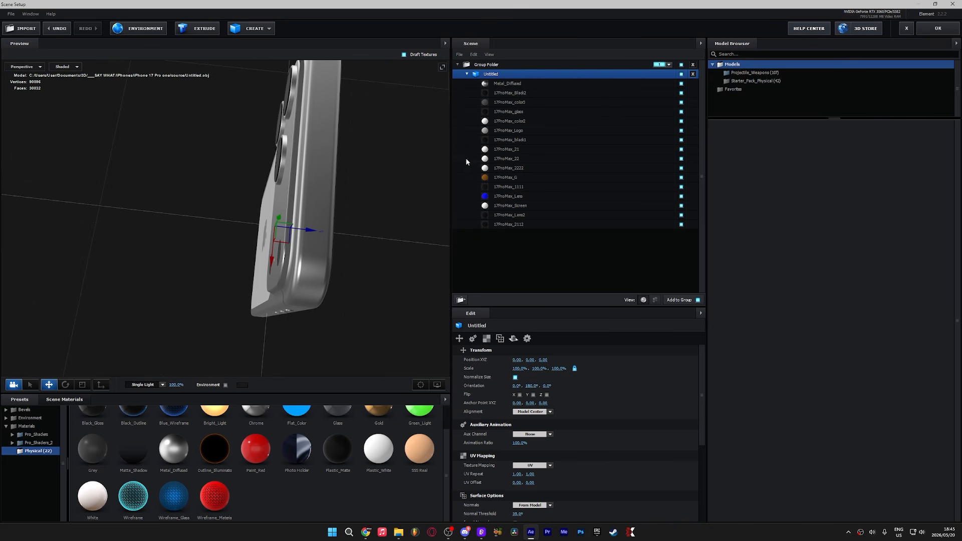
# Step: Scrub the phone model's Z scale up to about 109.5%
pyautogui.click(466, 74)
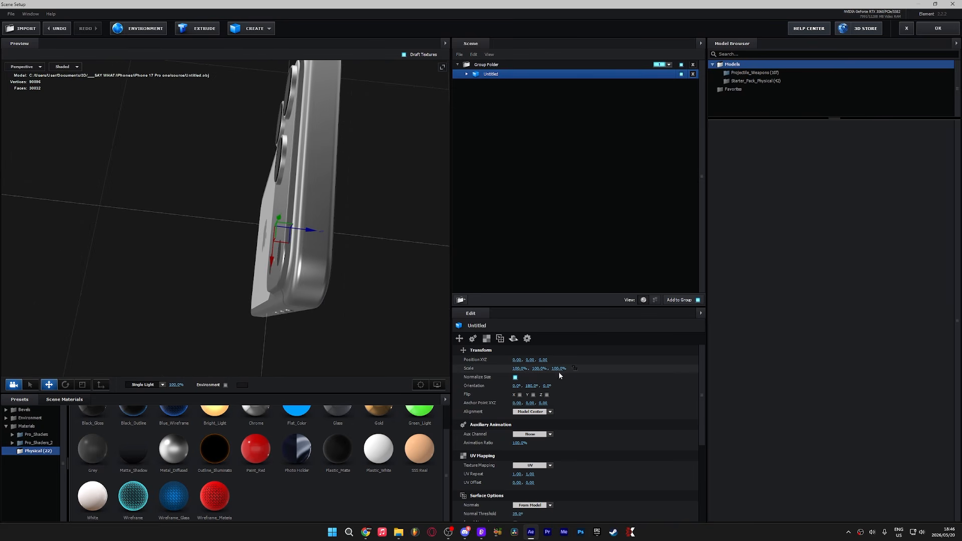
pyautogui.moveTo(557, 372); pyautogui.dragTo(563, 369)
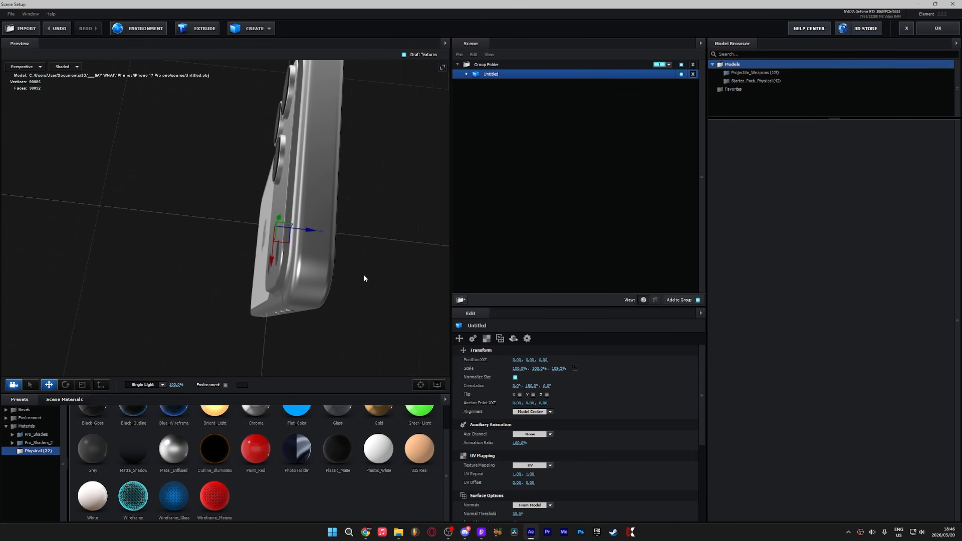
# Step: Select the phone's 17ProMax_glass material and set its Blend Mode to Add
pyautogui.moveTo(366, 274); pyautogui.dragTo(414, 186)
pyautogui.click(374, 330)
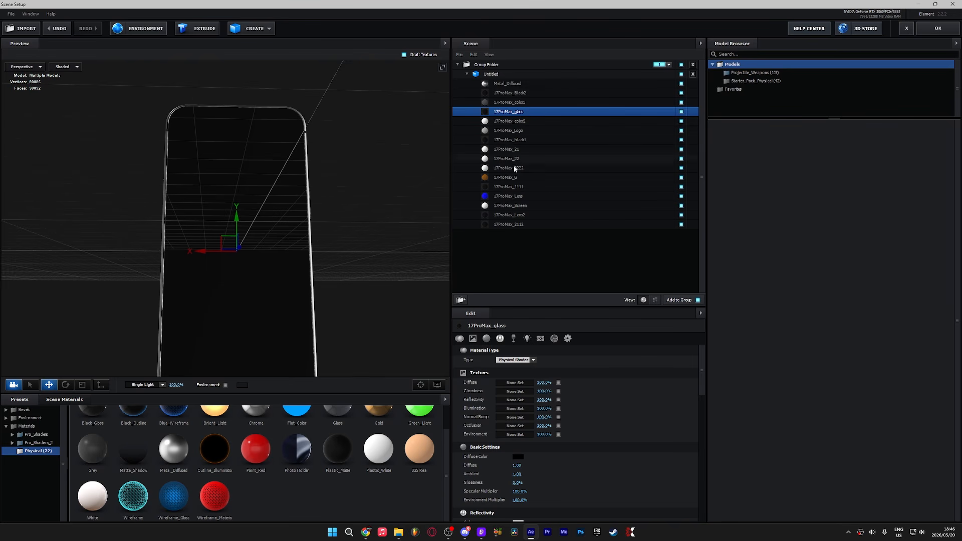
pyautogui.scroll(-10, 486, 461)
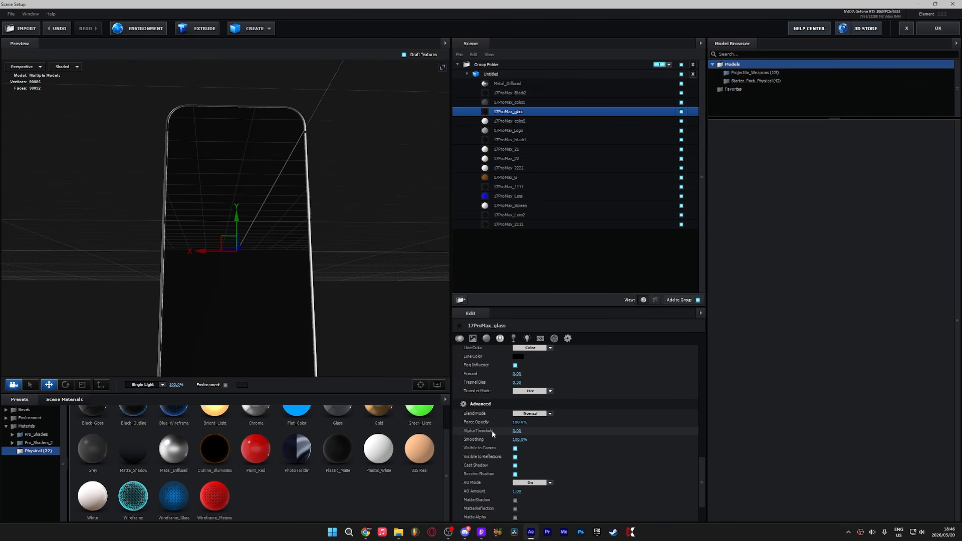
pyautogui.click(526, 414)
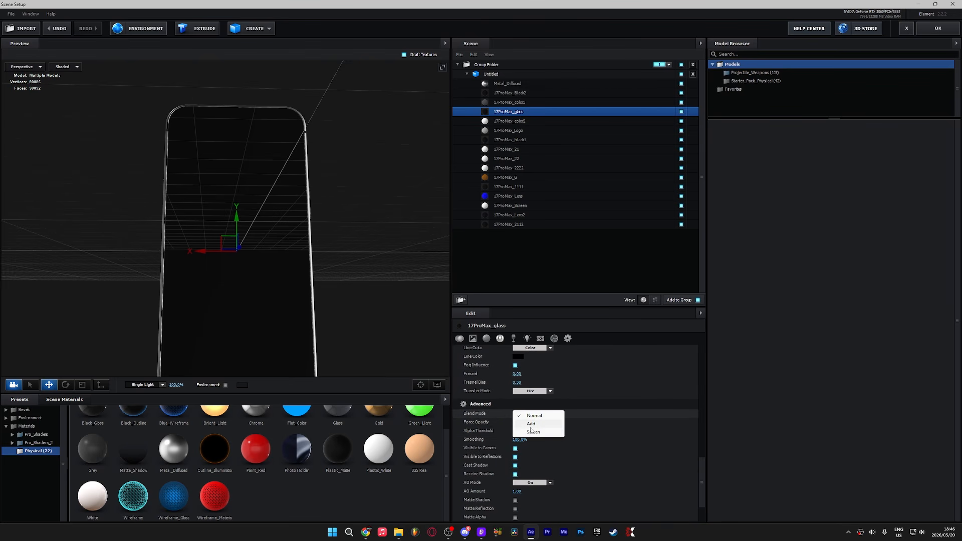
pyautogui.click(531, 424)
# Step: Confirm the Element scene setup and return to the composition
pyautogui.moveTo(281, 236); pyautogui.dragTo(271, 160)
pyautogui.click(555, 205)
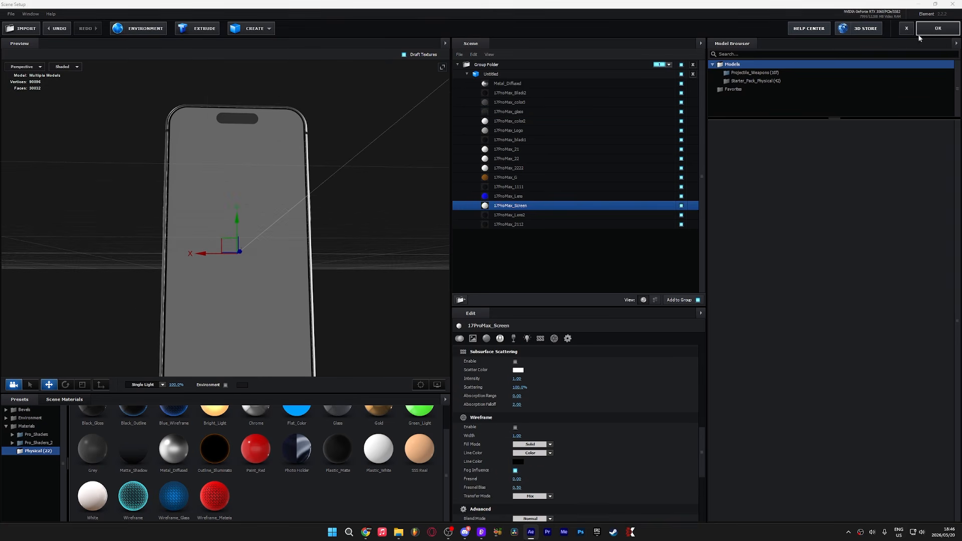
pyautogui.click(922, 33)
# Step: Add the screen recording footage to the top of the pre-comp and preview it
pyautogui.moveTo(56, 185); pyautogui.dragTo(281, 389)
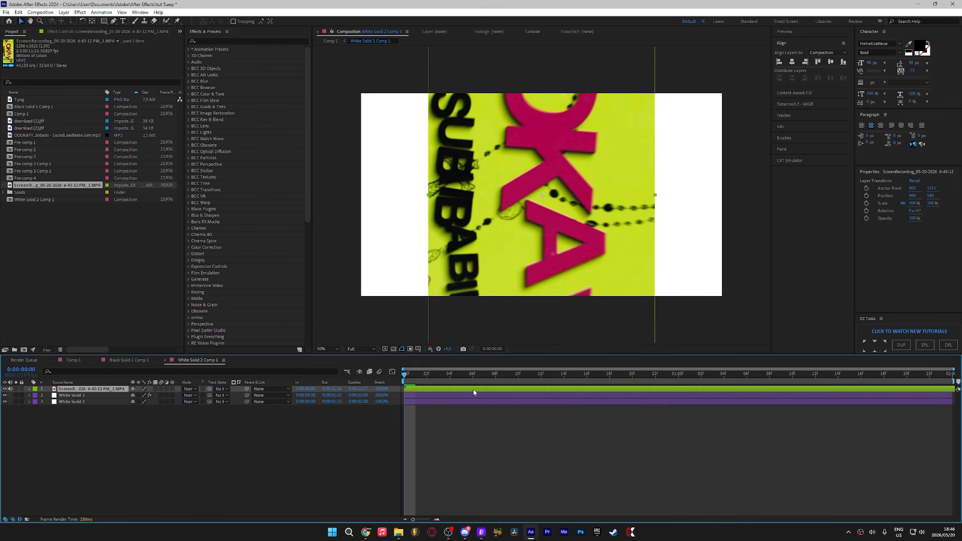
pyautogui.moveTo(407, 398); pyautogui.dragTo(250, 411)
pyautogui.press('space')
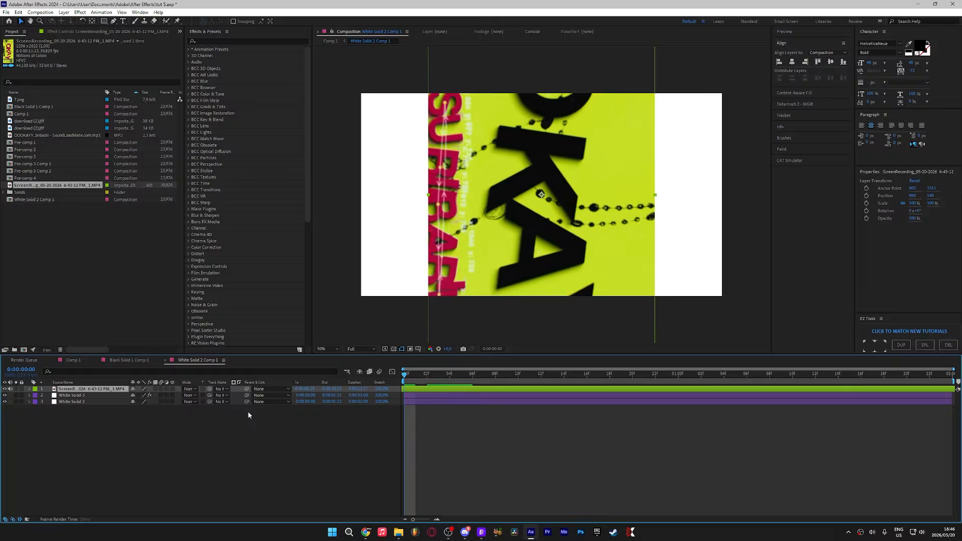
pyautogui.moveTo(539, 377); pyautogui.dragTo(564, 374)
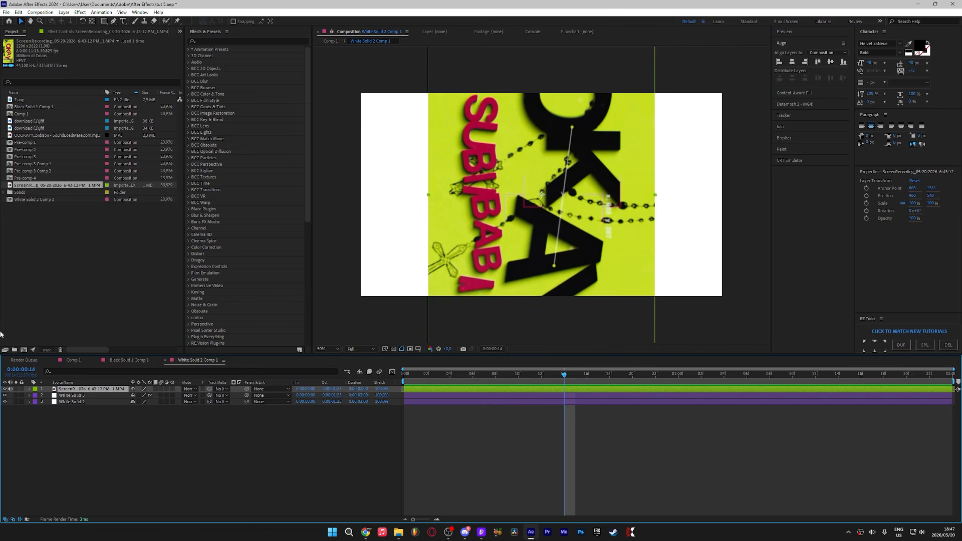
# Step: Hide the screen recording layer, return to the start, and open the Element solid's effect controls
pyautogui.click(5, 390)
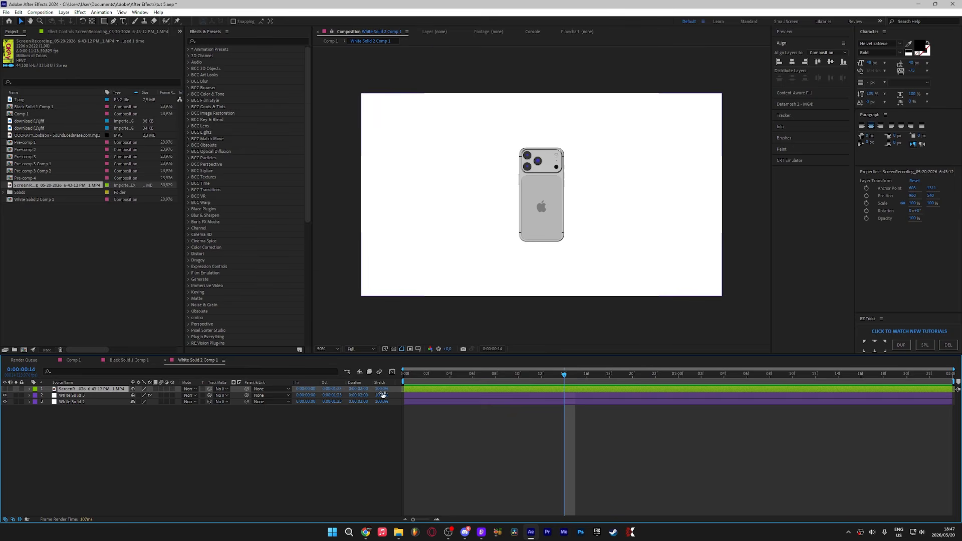
pyautogui.press('Home')
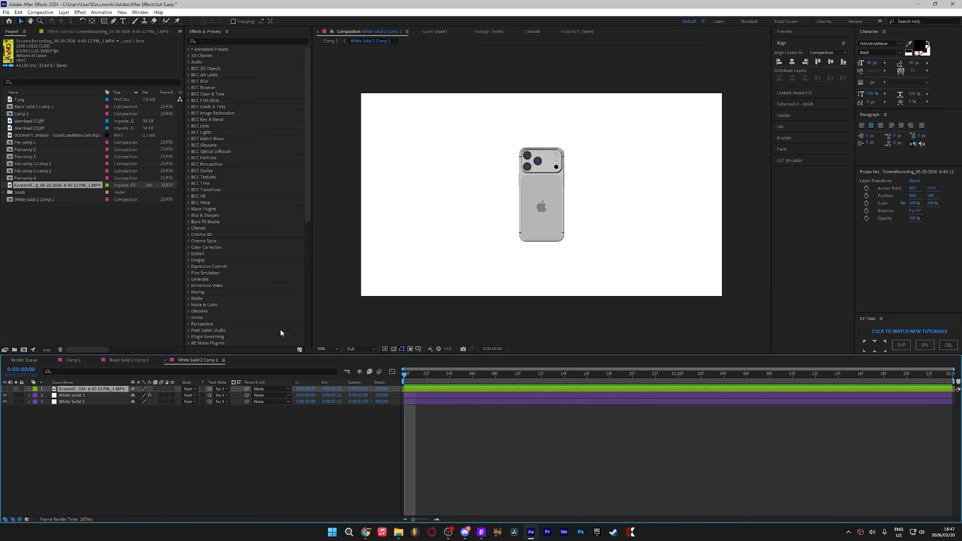
pyautogui.doubleClick(435, 396)
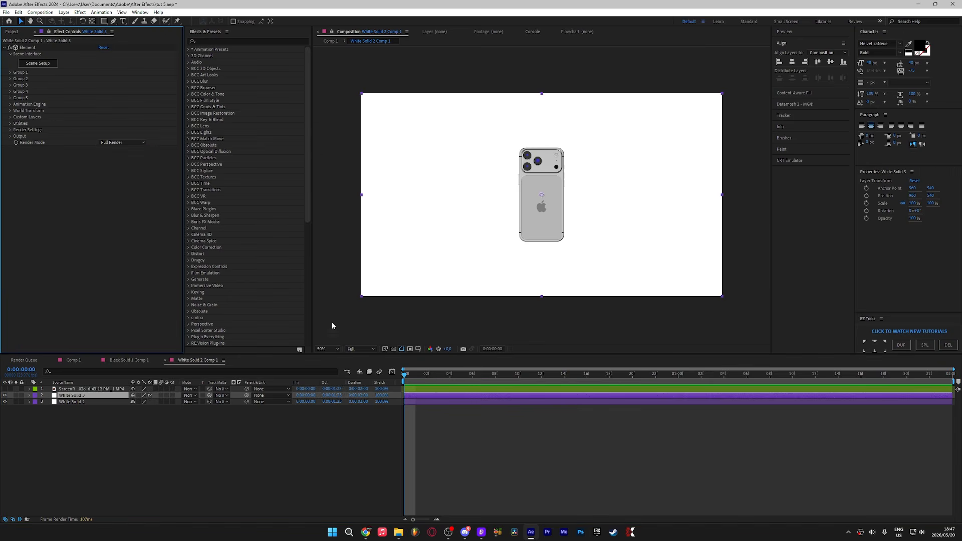
# Step: Assign the screen recording layer as Element's Custom Texture Map Layer 1
pyautogui.click(10, 117)
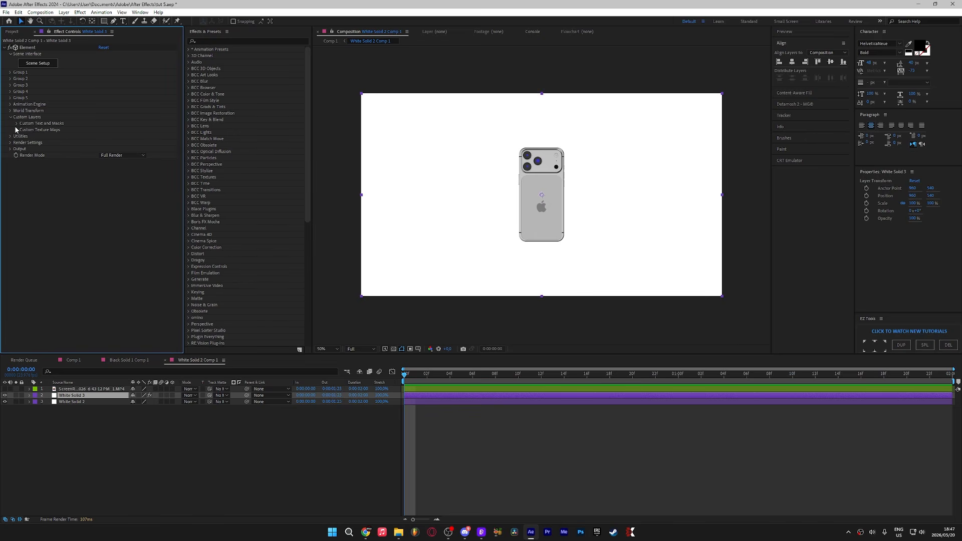
pyautogui.click(17, 129)
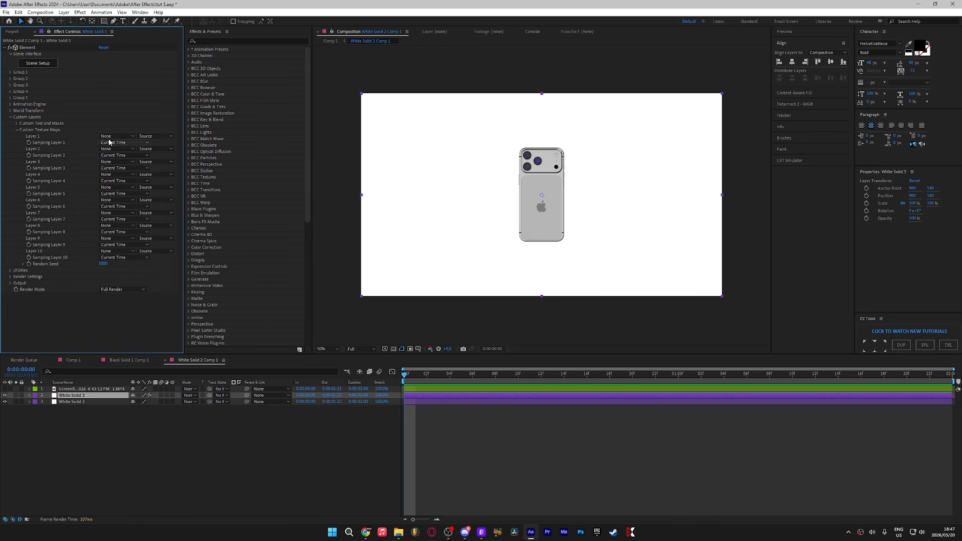
pyautogui.click(113, 136)
pyautogui.click(129, 156)
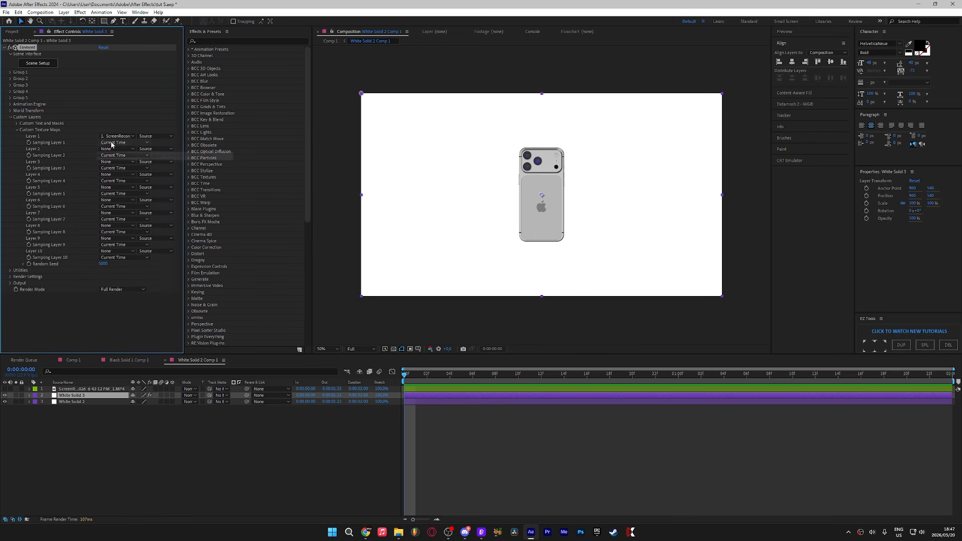
pyautogui.click(18, 131)
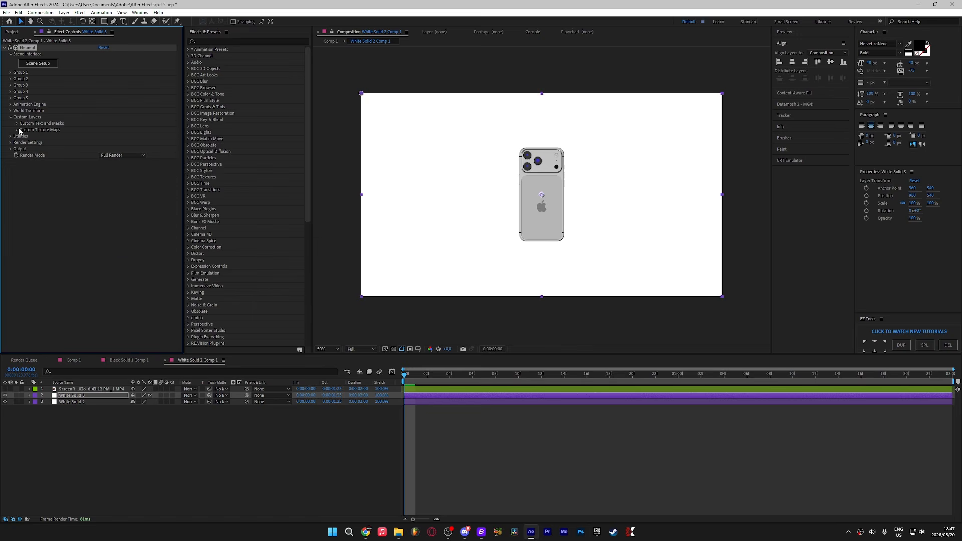
# Step: In Scene Setup, set the 17ProMax_Screen material's diffuse texture to Custom Layer 1
pyautogui.click(38, 63)
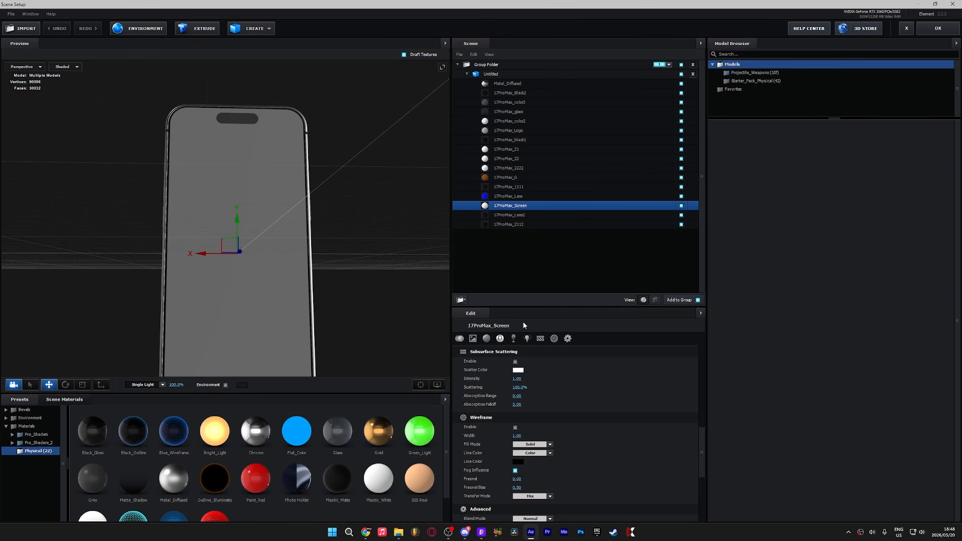
pyautogui.scroll(8, 577, 438)
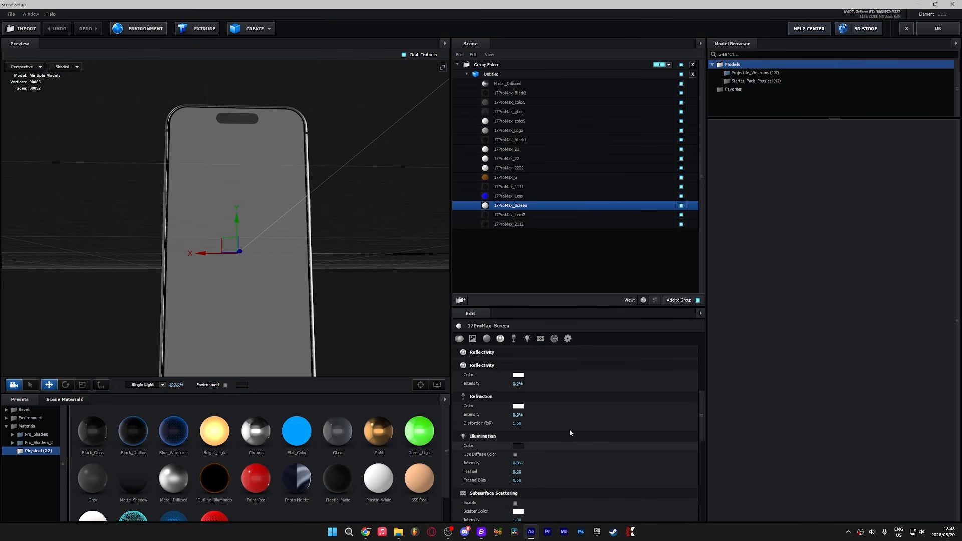
pyautogui.scroll(3, 511, 360)
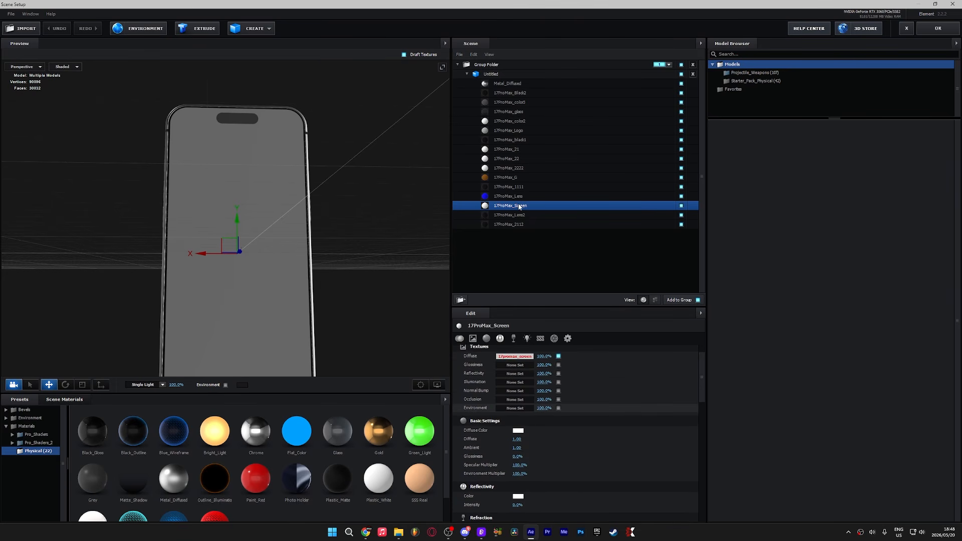
pyautogui.click(514, 357)
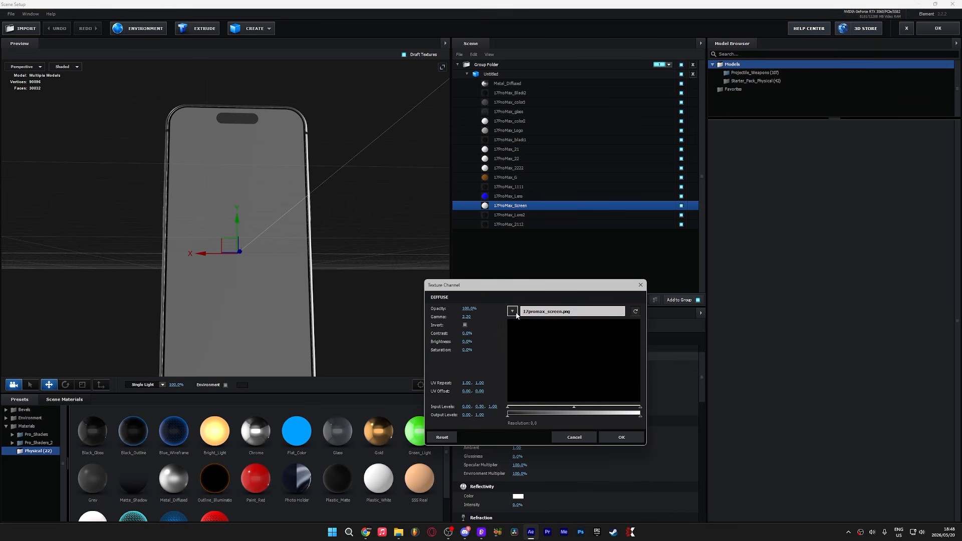
pyautogui.click(513, 314)
pyautogui.click(544, 323)
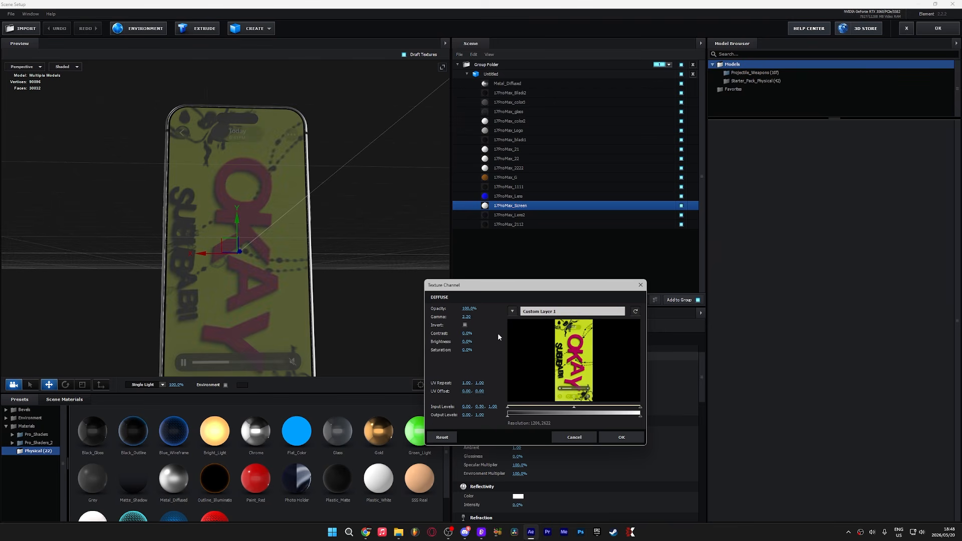
pyautogui.click(622, 438)
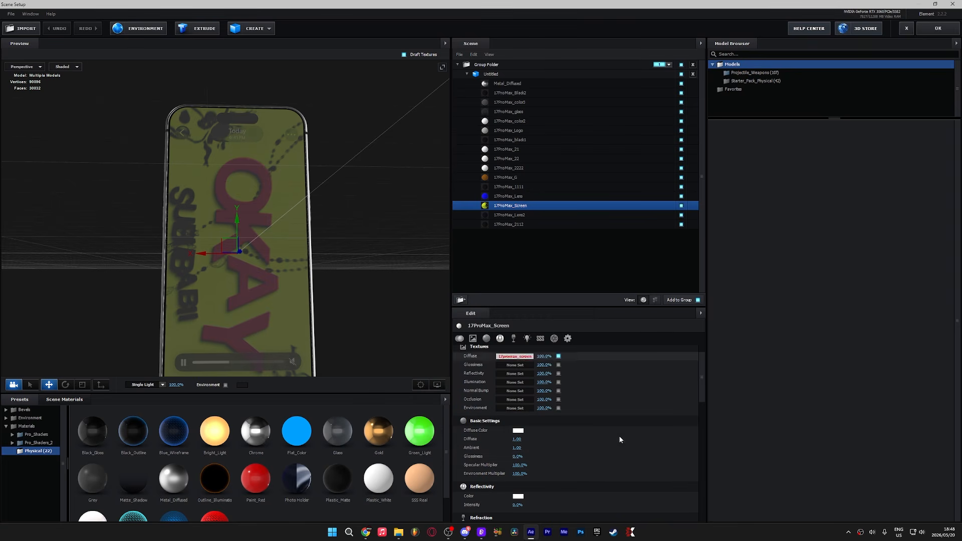
# Step: Try the Basic_2K_07 environment preset on the phone scene
pyautogui.moveTo(371, 276); pyautogui.dragTo(347, 271)
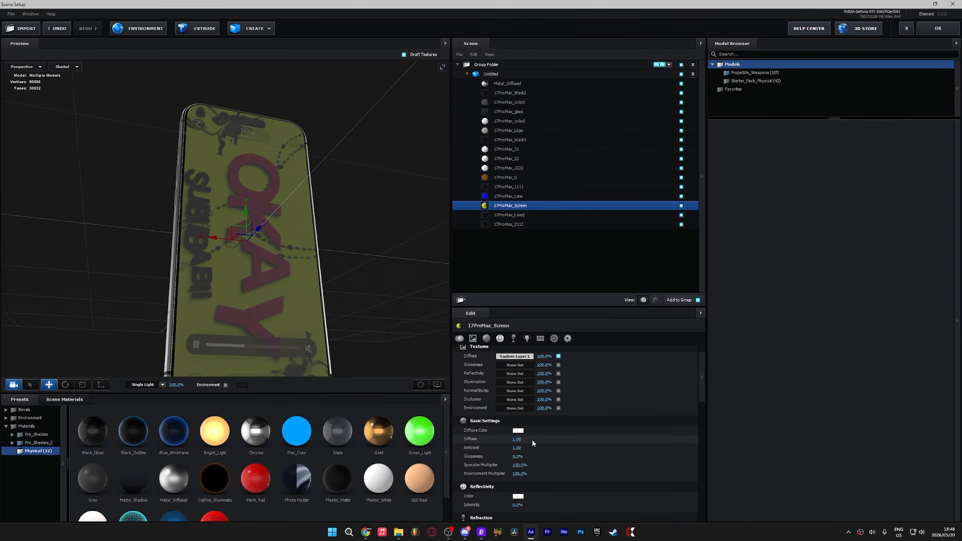
pyautogui.moveTo(374, 277); pyautogui.dragTo(442, 299)
pyautogui.click(677, 197)
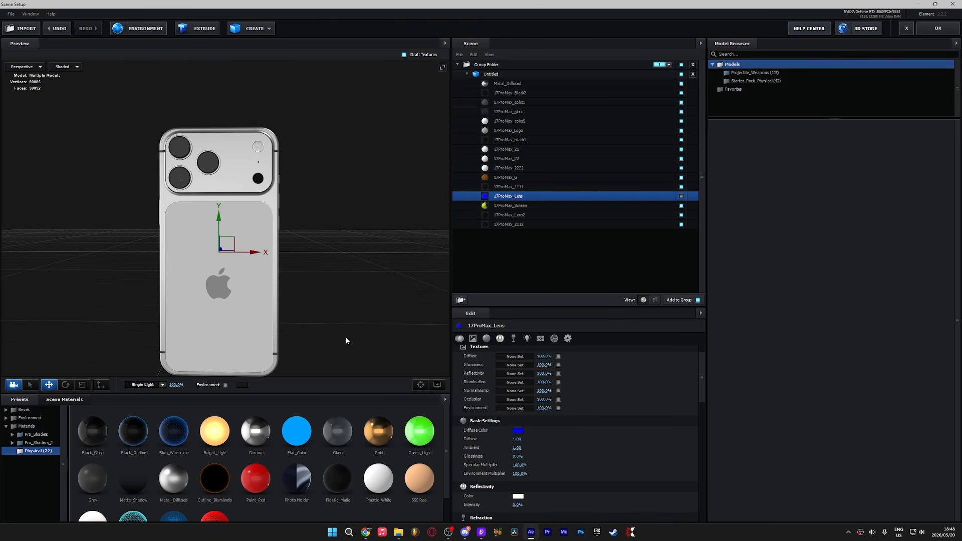
pyautogui.moveTo(207, 293)
pyautogui.mouseDown()
pyautogui.moveTo(234, 285)
pyautogui.moveTo(219, 295)
pyautogui.mouseUp()
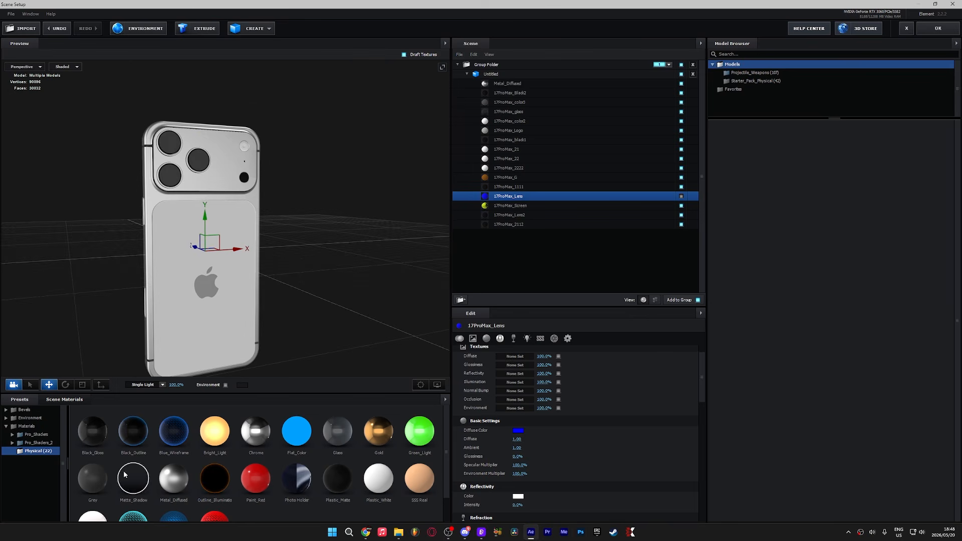
pyautogui.moveTo(258, 324); pyautogui.dragTo(339, 317)
pyautogui.click(29, 418)
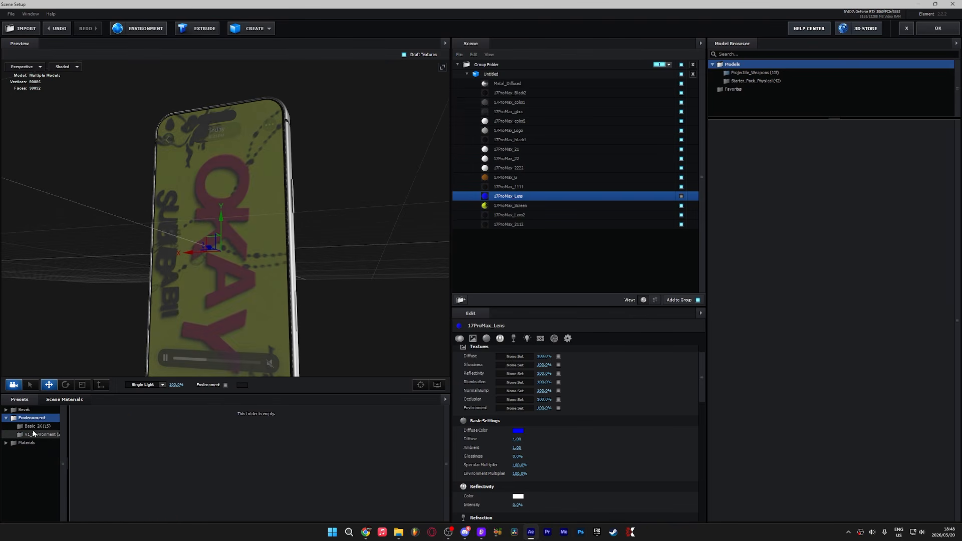
pyautogui.click(41, 427)
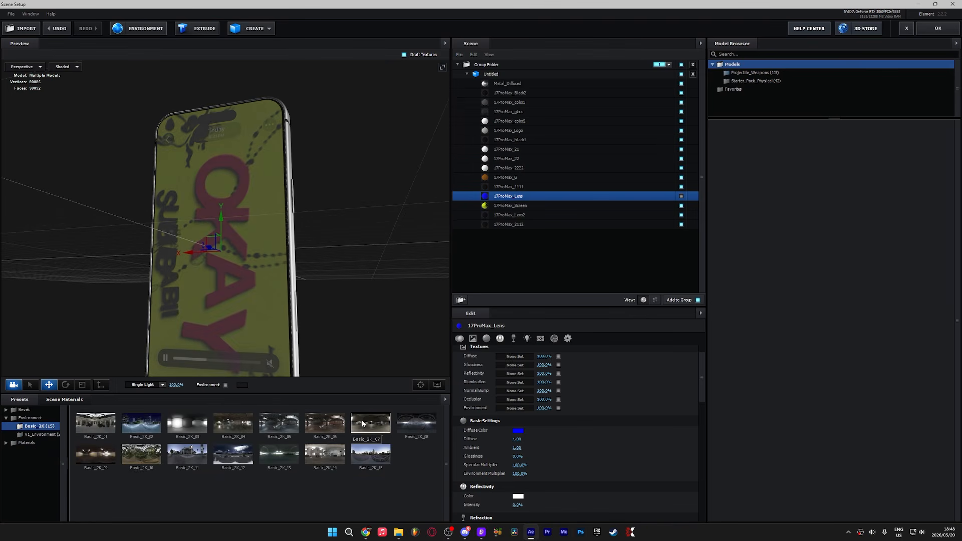
pyautogui.doubleClick(374, 436)
pyautogui.moveTo(344, 293); pyautogui.dragTo(266, 281)
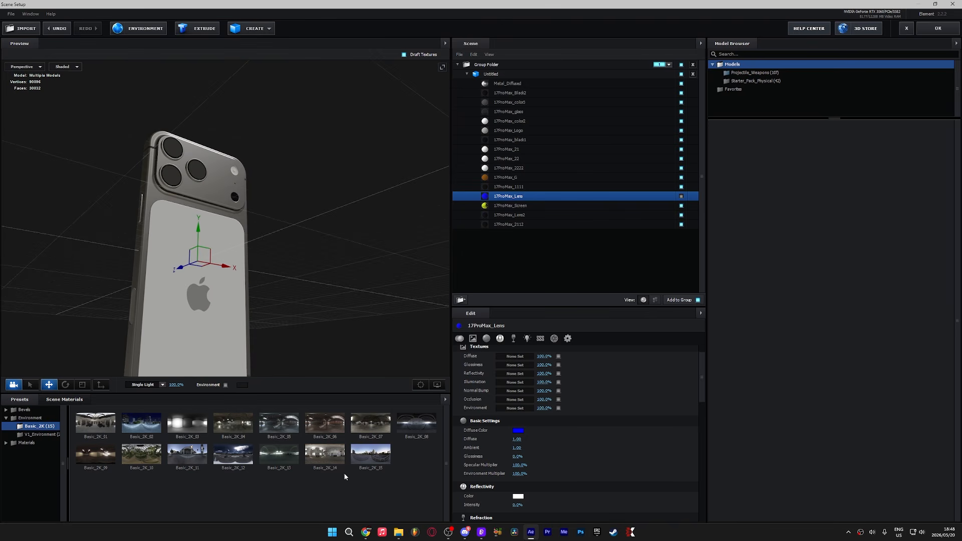
# Step: Compare environment presets, apply Basic_2K_14, and close Scene Setup
pyautogui.doubleClick(329, 456)
pyautogui.doubleClick(322, 425)
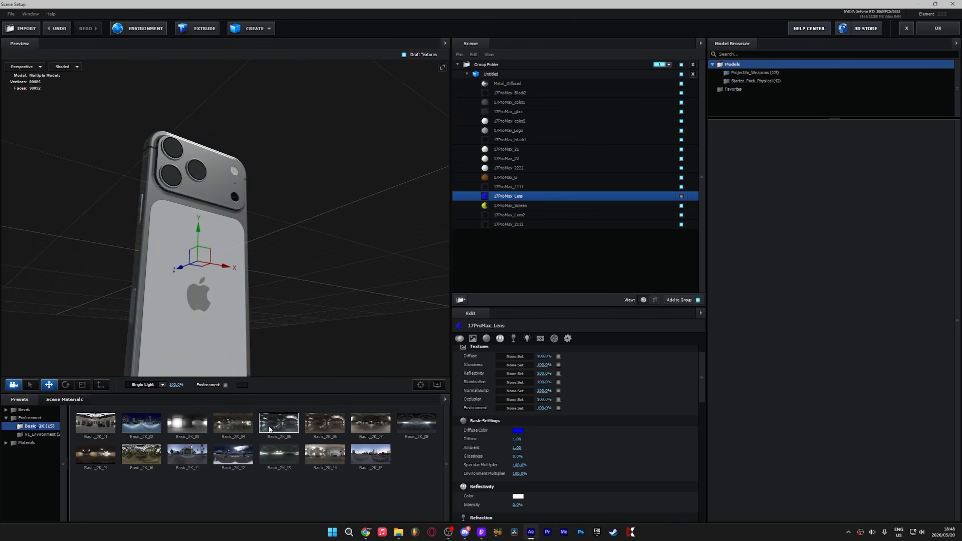
pyautogui.moveTo(307, 298); pyautogui.dragTo(257, 290)
pyautogui.doubleClick(370, 454)
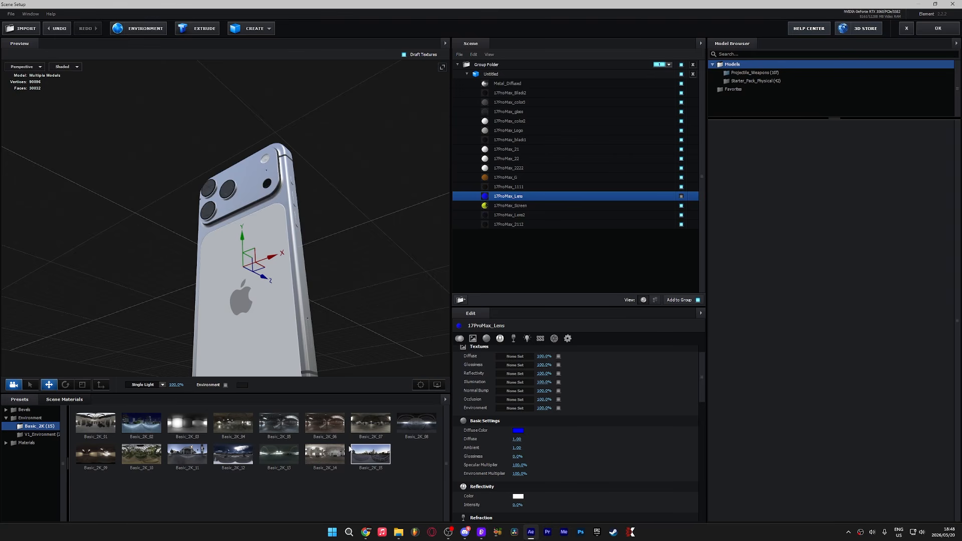
pyautogui.doubleClick(326, 455)
pyautogui.moveTo(340, 321); pyautogui.dragTo(396, 316)
pyautogui.click(951, 30)
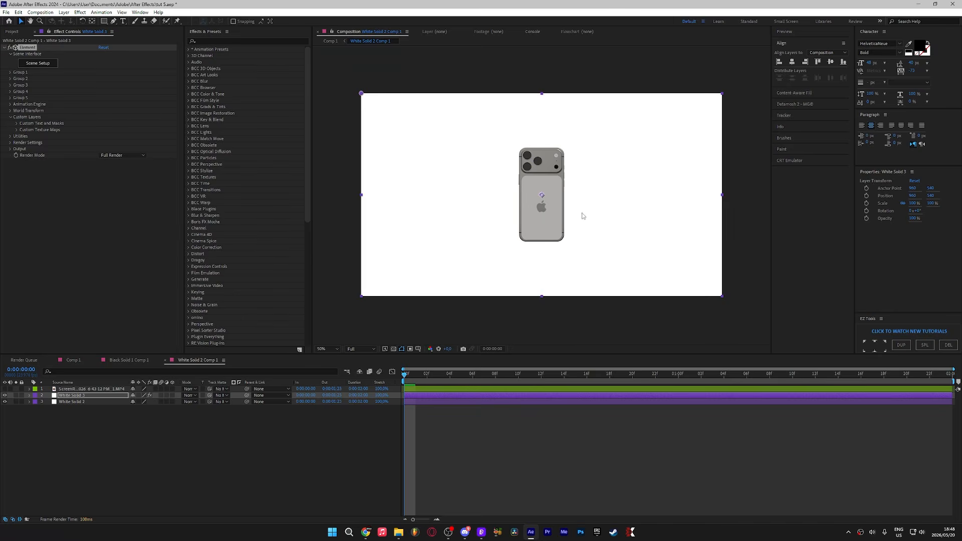
# Step: Enable Element's Animation Engine for Group 1 and keyframe its Animation value at 100%
pyautogui.click(10, 73)
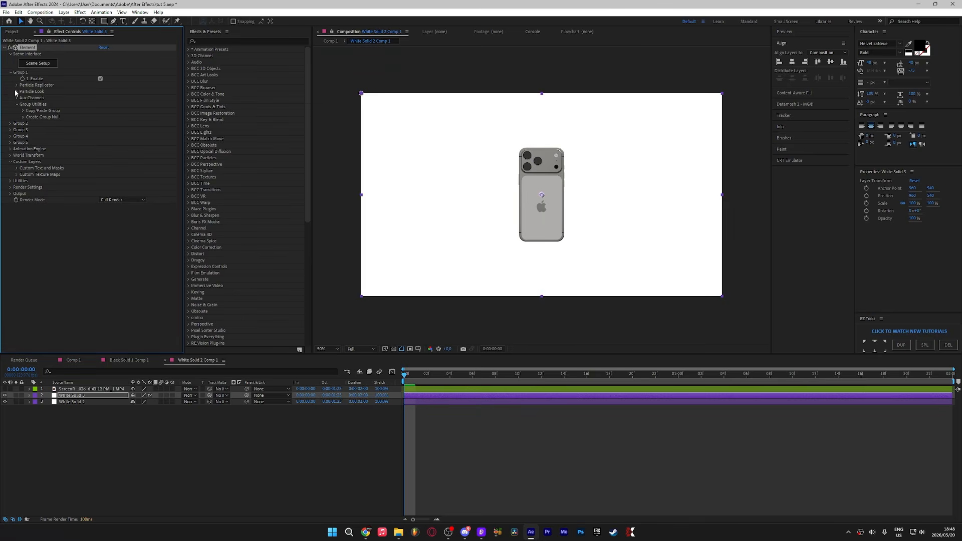
pyautogui.click(16, 92)
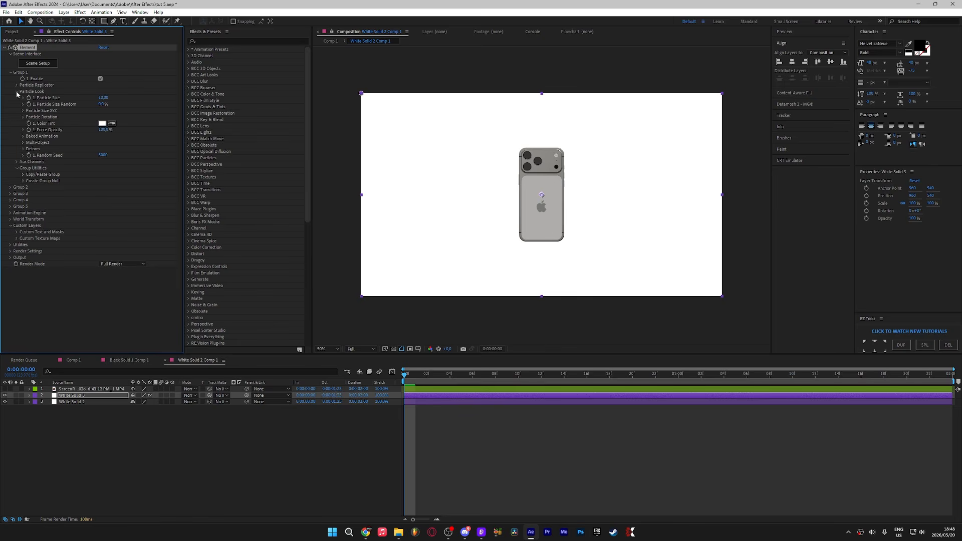
pyautogui.click(16, 91)
pyautogui.click(16, 85)
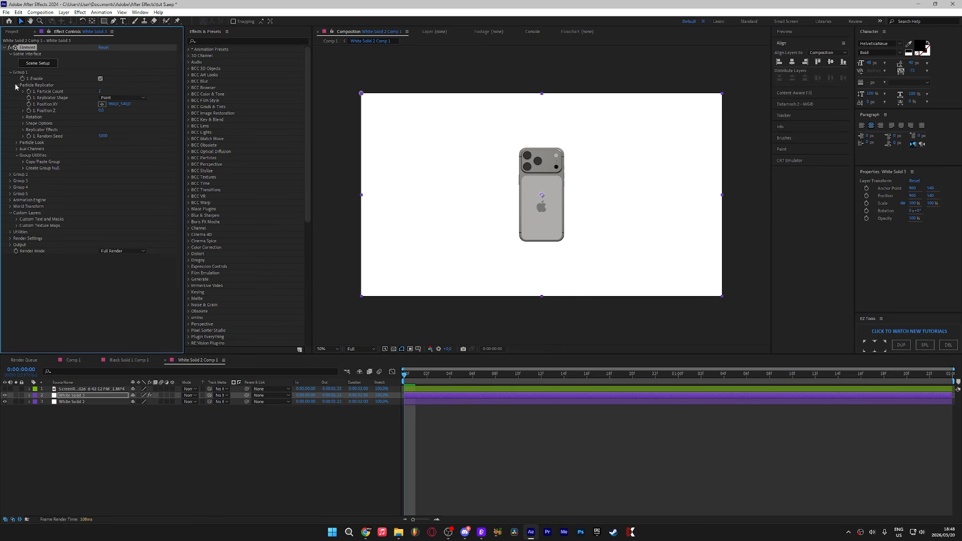
pyautogui.click(23, 117)
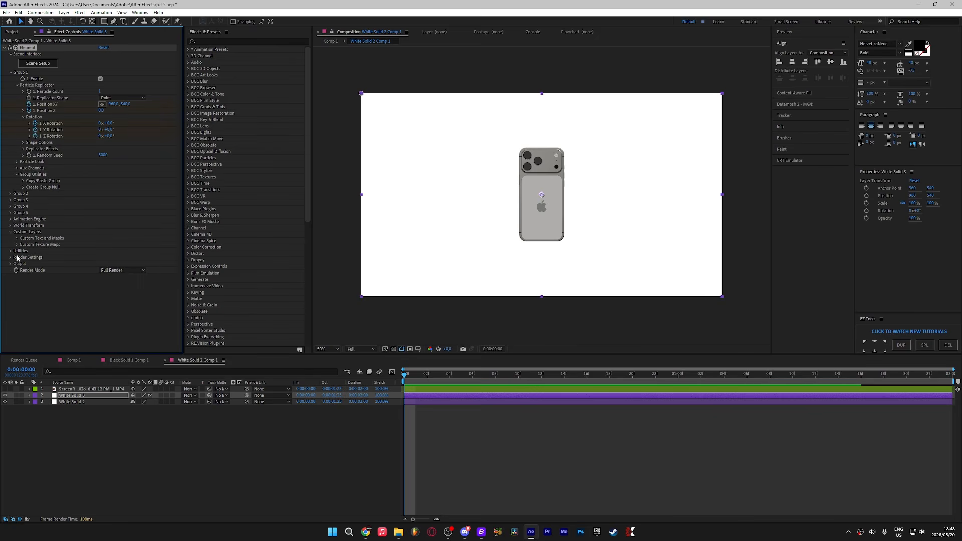
pyautogui.click(10, 219)
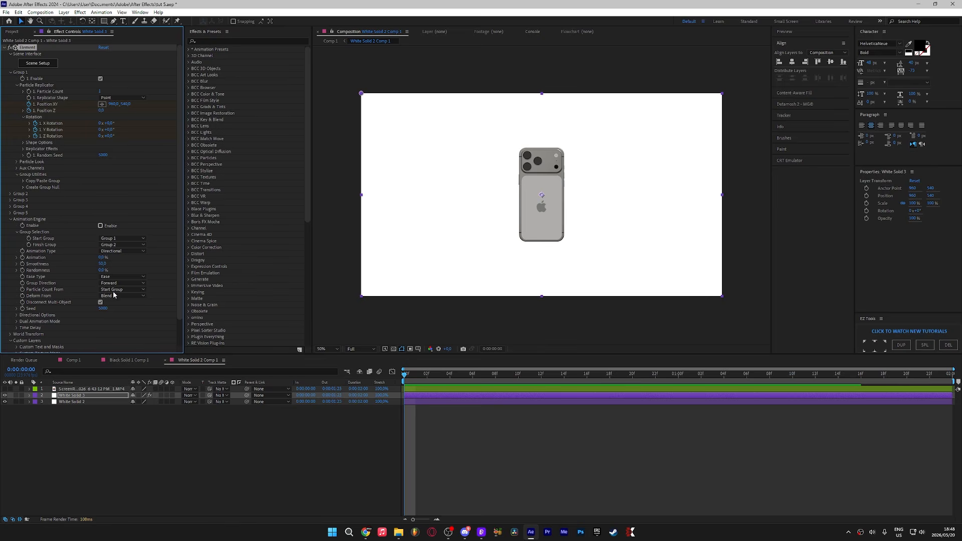
pyautogui.click(100, 226)
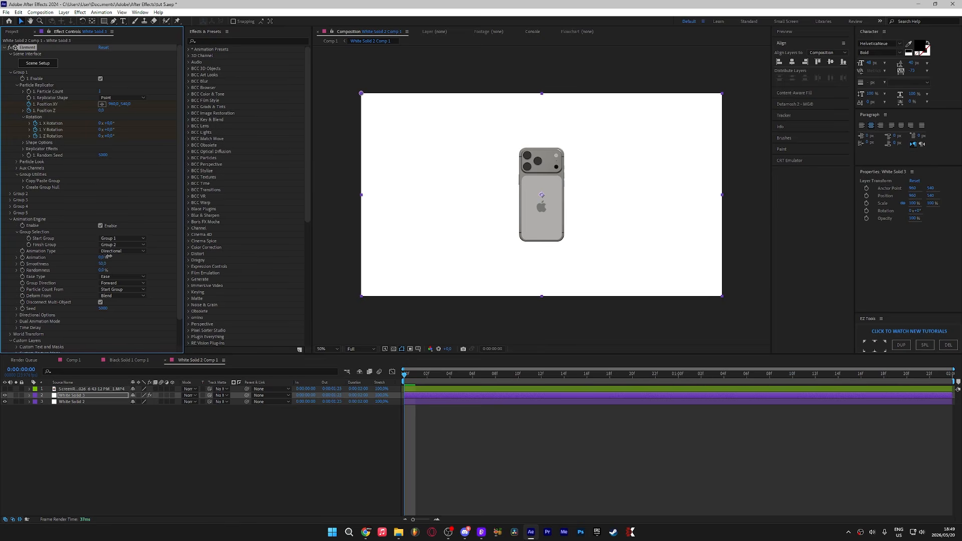
pyautogui.moveTo(109, 256); pyautogui.dragTo(220, 254)
pyautogui.click(22, 257)
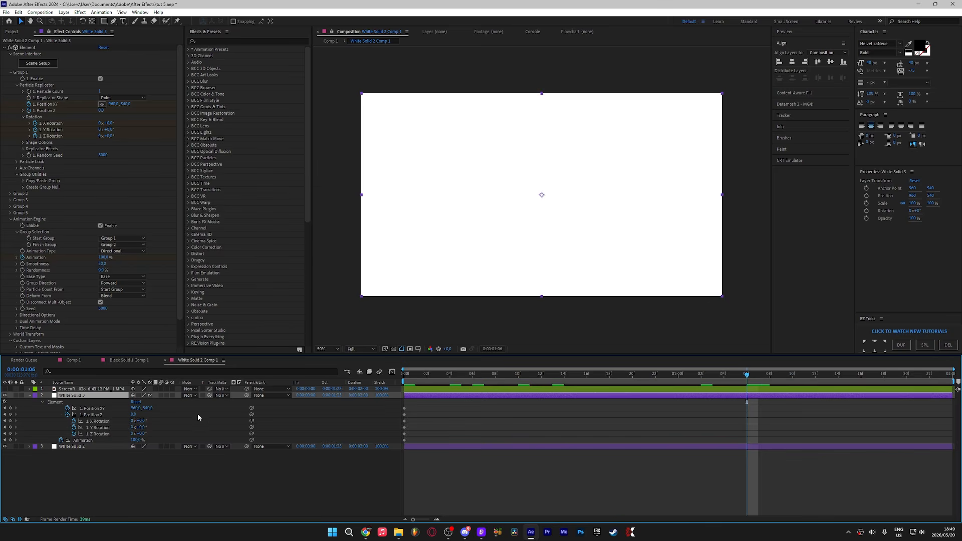
# Step: Adjust the phone's Position Z and Y and Z rotation keyframes so it lies tilted toward the camera
pyautogui.moveTo(136, 441); pyautogui.dragTo(188, 405)
pyautogui.hotkey('ctrl', 'z')
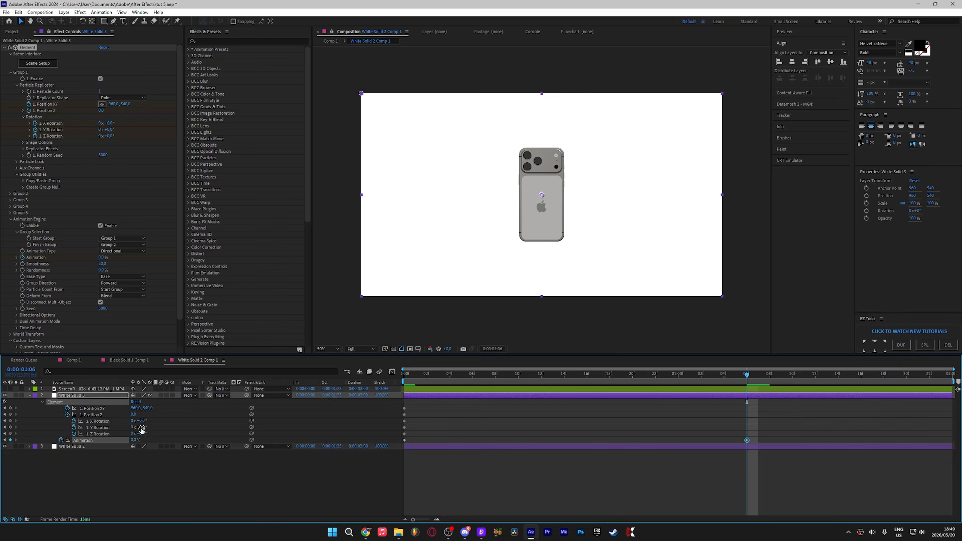
pyautogui.moveTo(141, 430); pyautogui.dragTo(149, 430)
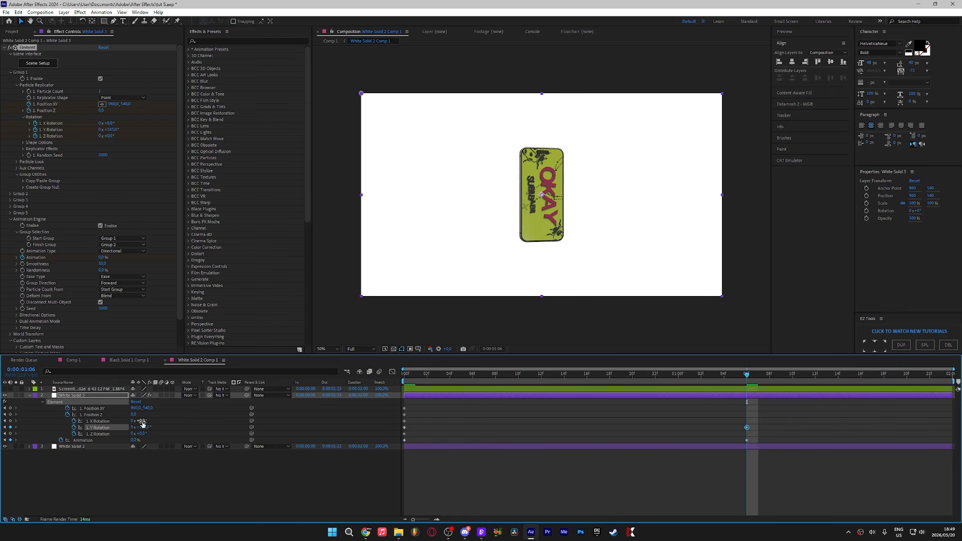
pyautogui.moveTo(140, 434); pyautogui.dragTo(89, 434)
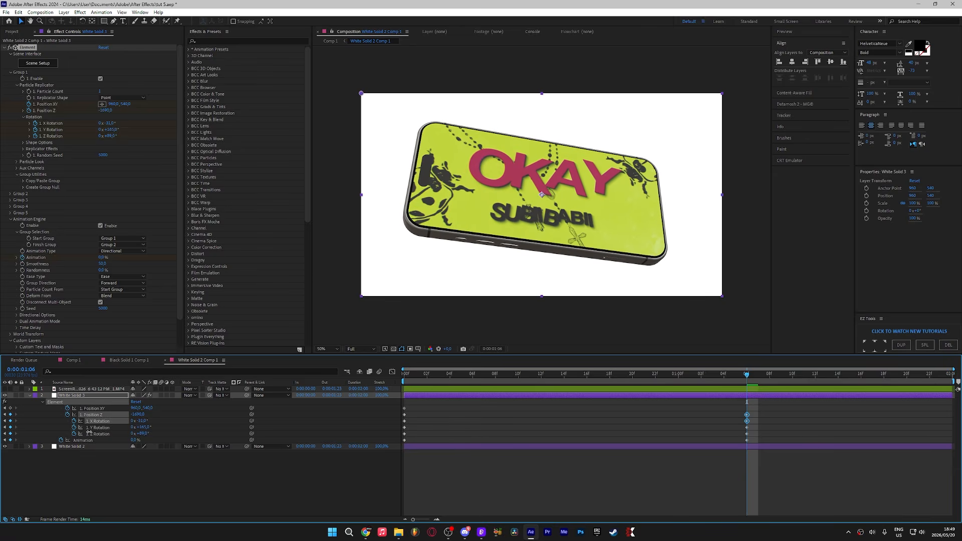
# Step: Move the selected Element keyframes to the end of the timeline
pyautogui.moveTo(747, 375)
pyautogui.mouseDown()
pyautogui.moveTo(689, 388)
pyautogui.moveTo(735, 388)
pyautogui.mouseUp()
pyautogui.moveTo(739, 408); pyautogui.dragTo(952, 420)
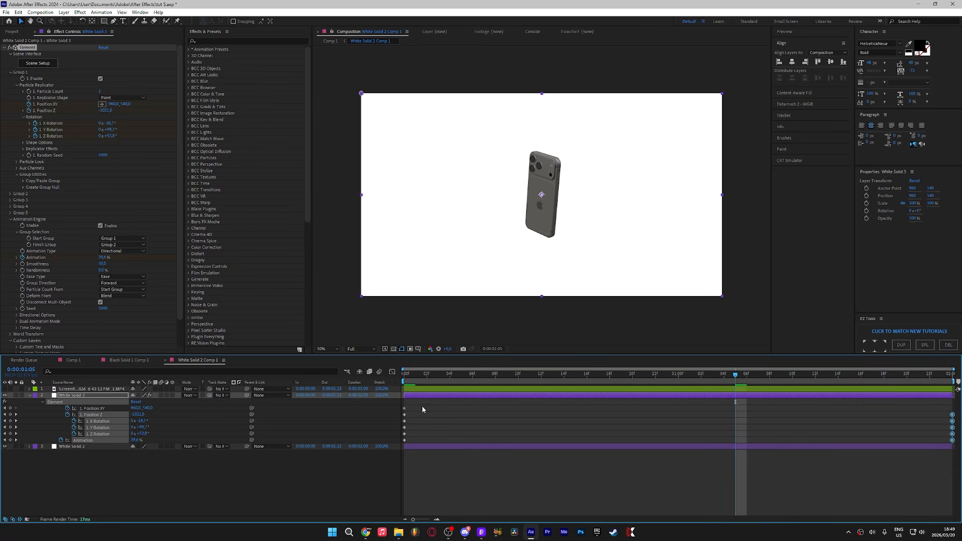
# Step: Reshape the keyframes' speed curves in the Graph Editor for a fast start easing into the final pose
pyautogui.click(161, 396)
pyautogui.click(379, 372)
pyautogui.click(393, 372)
pyautogui.moveTo(888, 419); pyautogui.dragTo(956, 394)
pyautogui.moveTo(770, 402); pyautogui.dragTo(430, 402)
pyautogui.moveTo(447, 397); pyautogui.dragTo(389, 420)
pyautogui.moveTo(587, 402); pyautogui.dragTo(375, 401)
# Step: Preview the phone animation from the start of the composition
pyautogui.press('Home')
pyautogui.press('space')
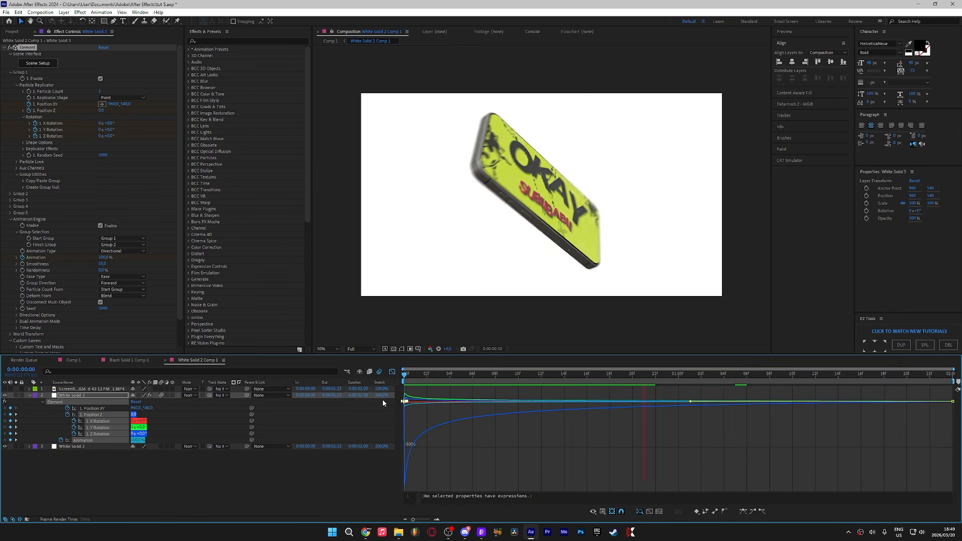
pyautogui.press('space')
pyautogui.hotkey('shift', 'F3')
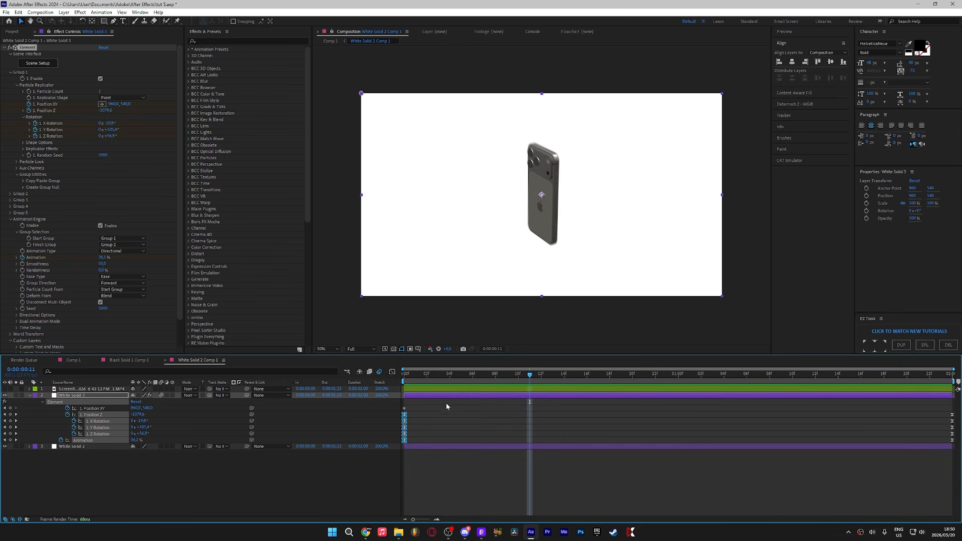
pyautogui.press('Home')
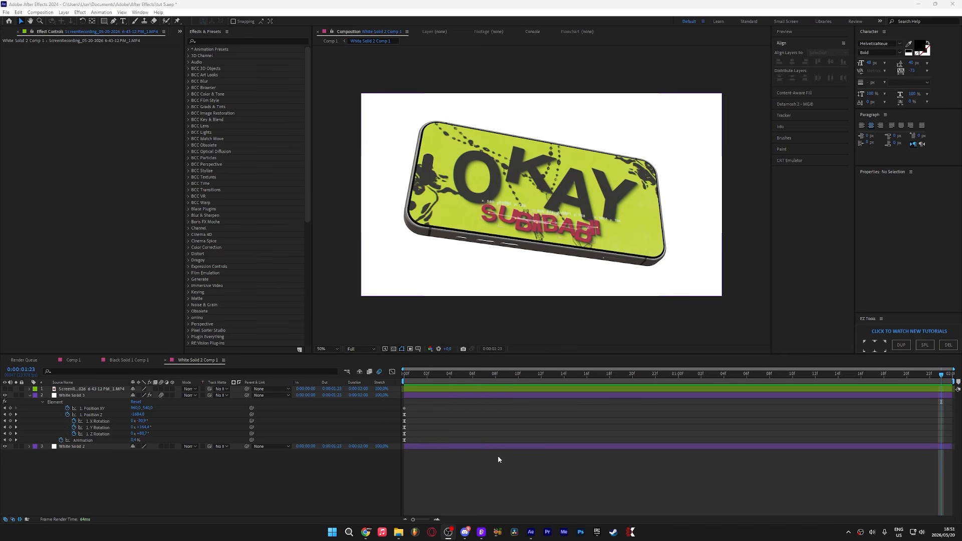
pyautogui.moveTo(525, 374); pyautogui.dragTo(368, 411)
pyautogui.press('space')
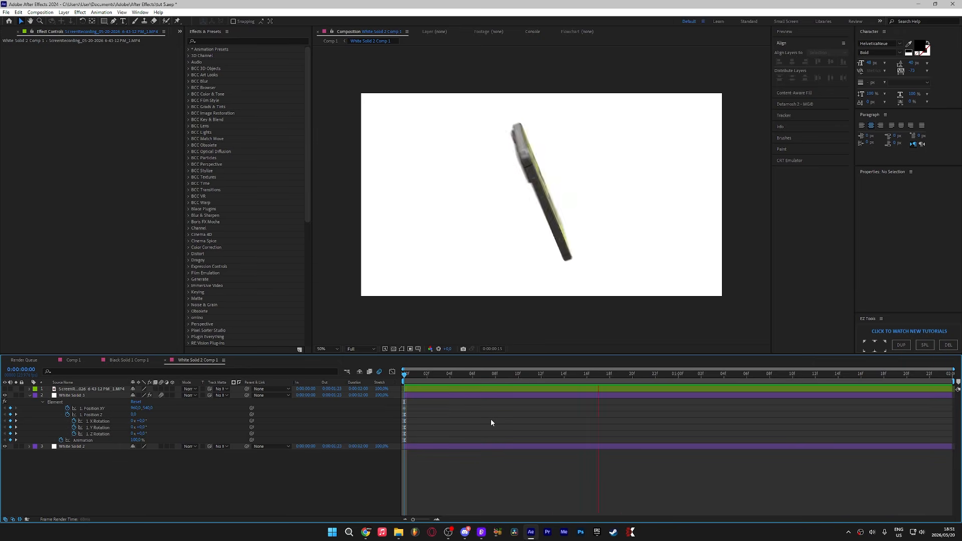
# Step: Preview the finished composition from the first frame
pyautogui.rightClick(489, 448)
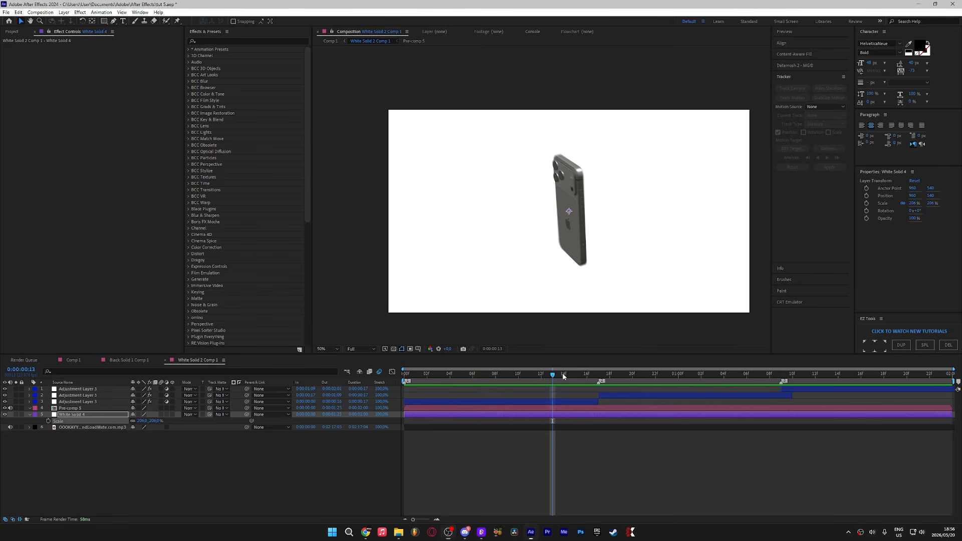
pyautogui.click(401, 376)
pyautogui.press('space')
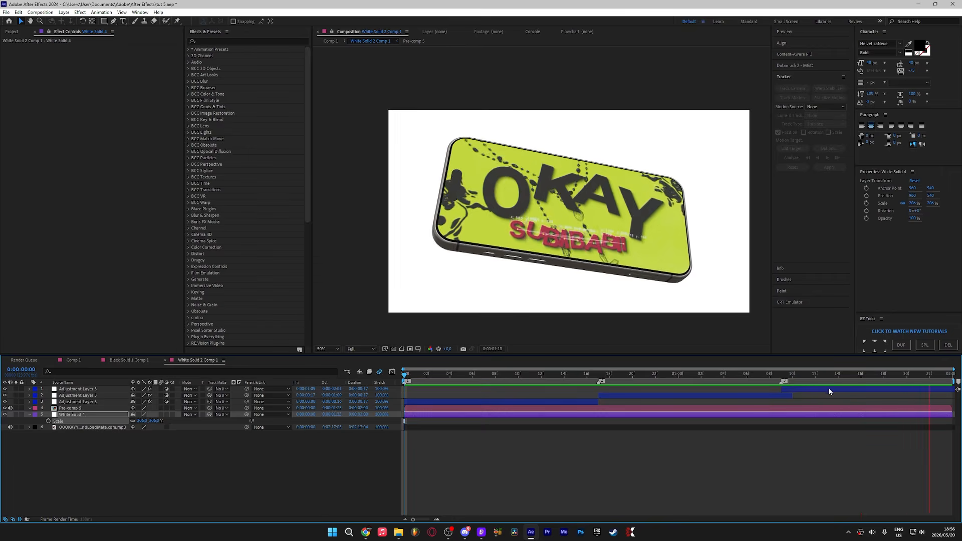
# Step: Split the Pre-comp 5 layer at 0:00:01:09, scale the second part to about 137% and nudge its position
pyautogui.click(782, 377)
pyautogui.click(790, 409)
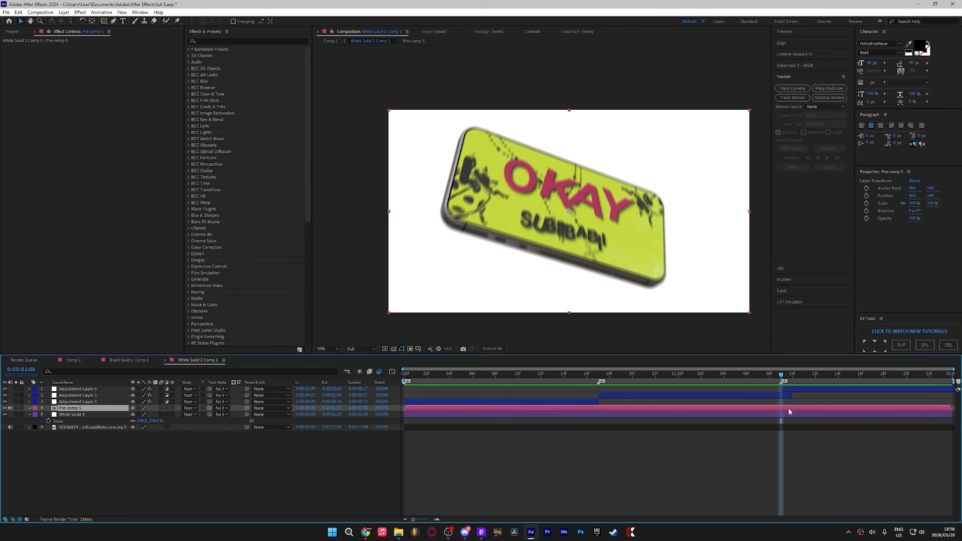
pyautogui.hotkey('ctrl', 'shift', 'd')
pyautogui.press('s')
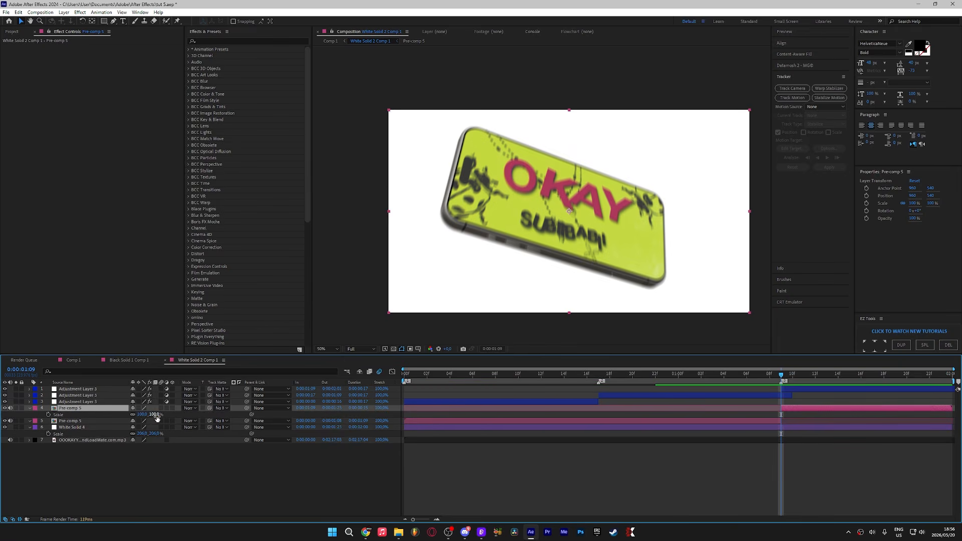
pyautogui.moveTo(152, 415); pyautogui.dragTo(167, 415)
pyautogui.moveTo(578, 312); pyautogui.dragTo(598, 324)
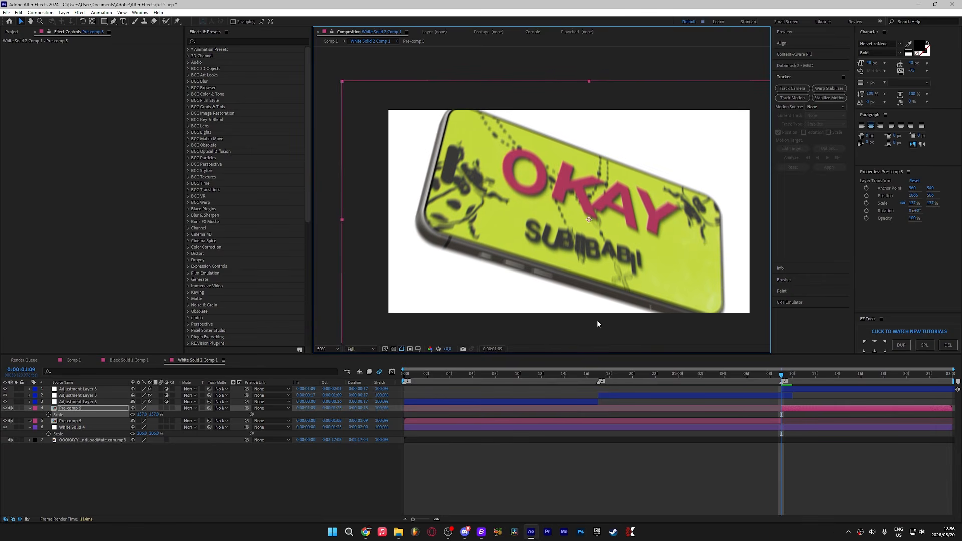
# Step: Preview the scaled cut and return to the first frame
pyautogui.press('space')
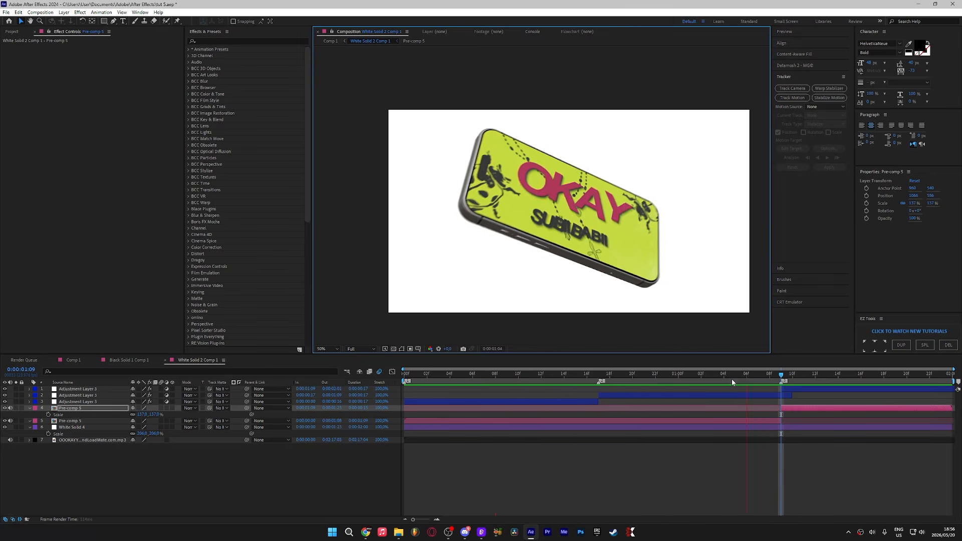
pyautogui.press('Home')
# Step: Pre-compose all layers except the audio track into a new composition
pyautogui.click(792, 390)
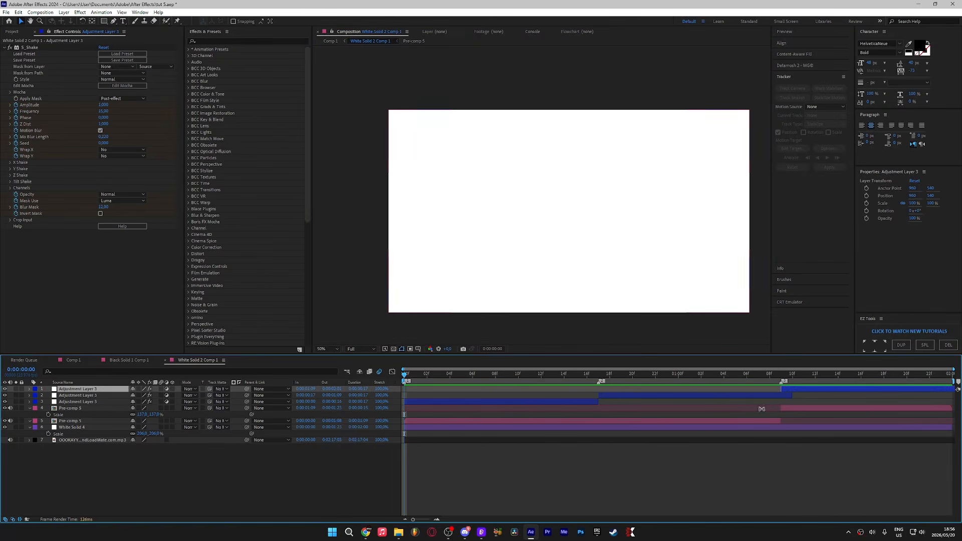
pyautogui.keyDown('shift'); pyautogui.click(728, 422); pyautogui.keyUp('shift')
pyautogui.rightClick(728, 422)
pyautogui.click(744, 370)
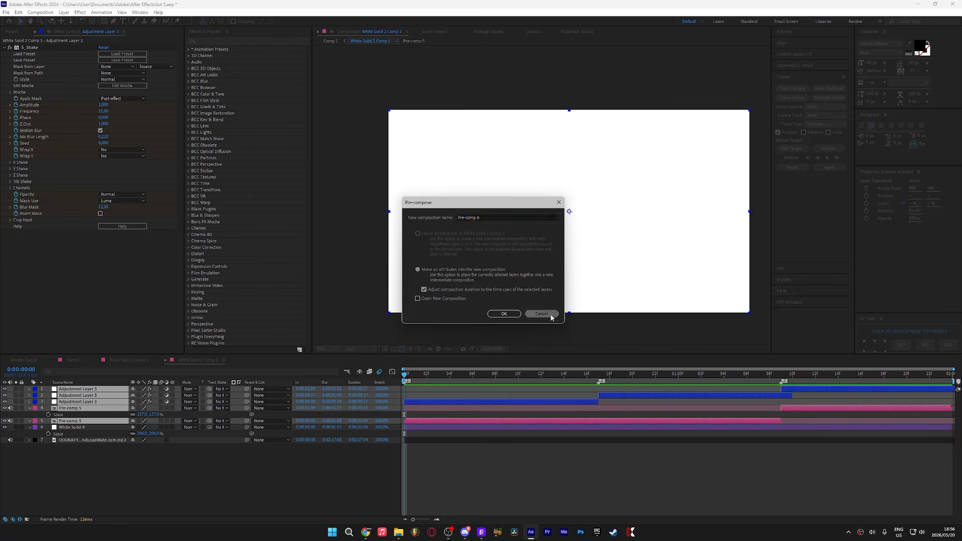
pyautogui.click(544, 314)
pyautogui.rightClick(564, 426)
pyautogui.click(579, 377)
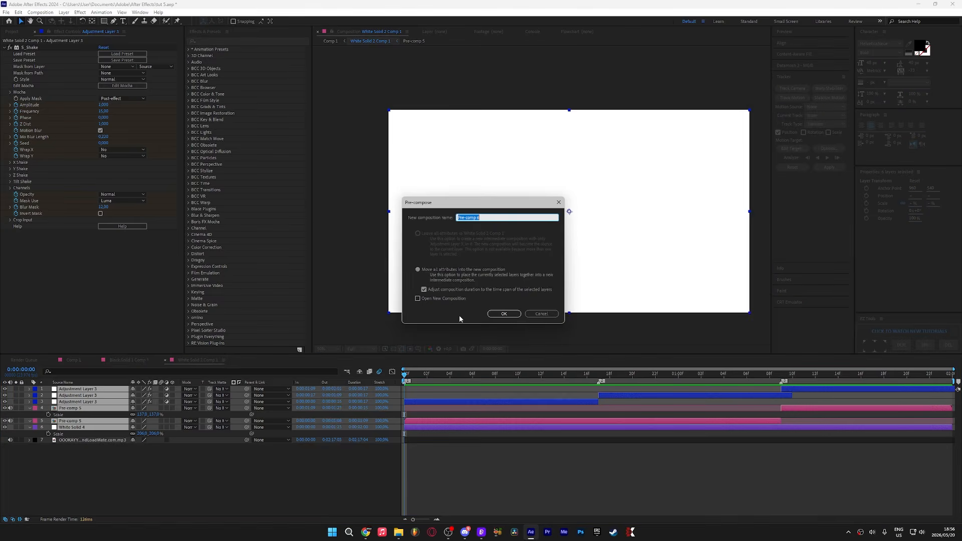
pyautogui.click(501, 314)
pyautogui.click(462, 375)
# Step: Apply S_WarpChroma to the new pre-comp layer and set its highlighted parameter to 0.98
pyautogui.press('space')
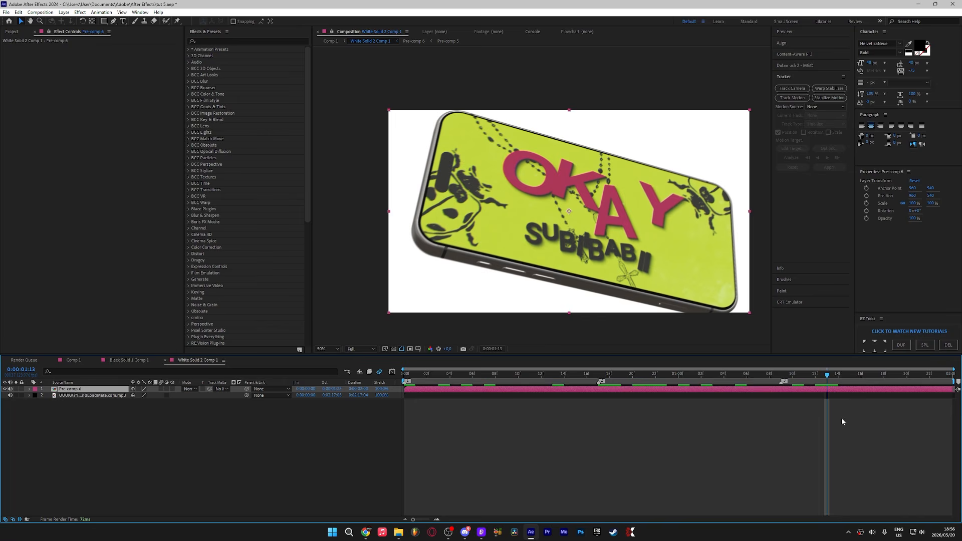
pyautogui.hotkey('ctrl', 'space')
pyautogui.write('warpch')
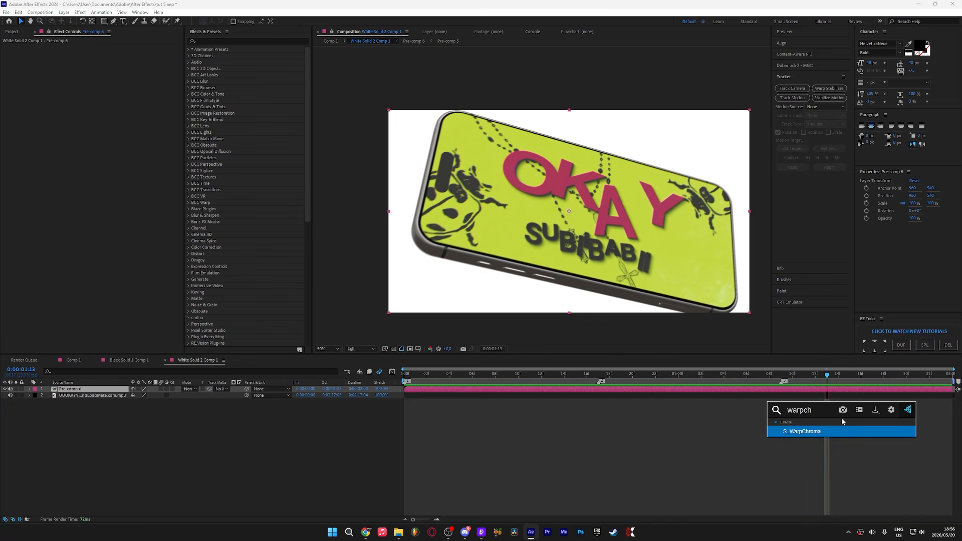
pyautogui.press('Return')
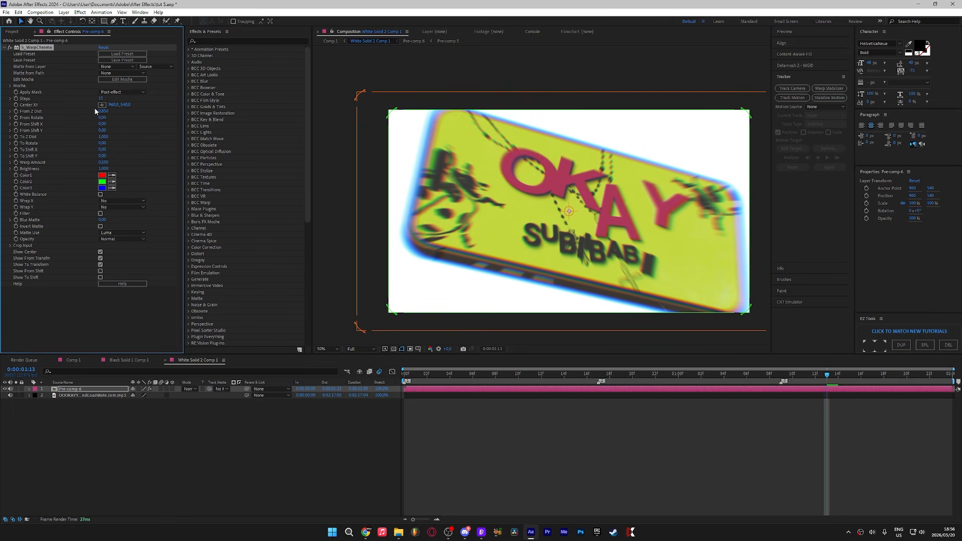
pyautogui.write('0.98')
pyautogui.press('Return')
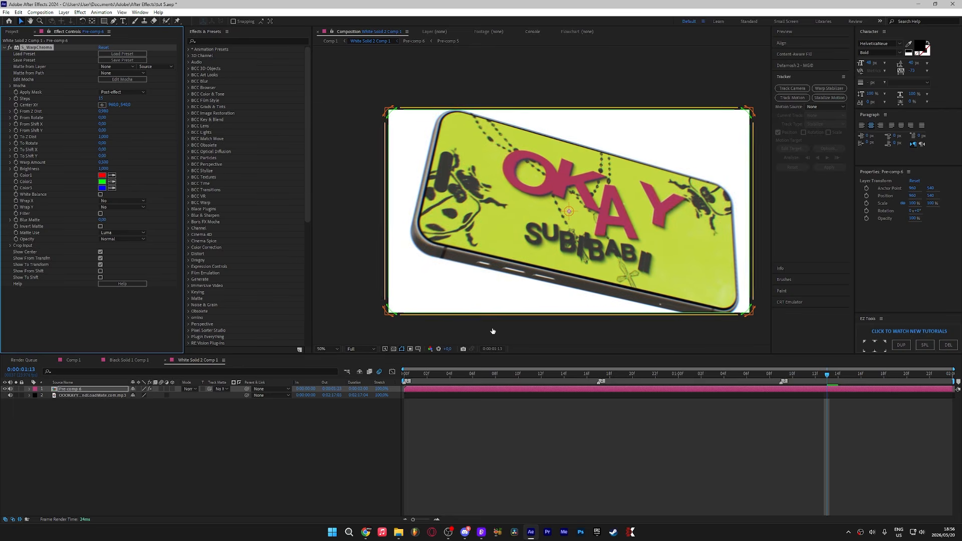
# Step: Apply RSMB motion blur to the pre-comp layer and set Motion Sensitivity to 30
pyautogui.rightClick(574, 387)
pyautogui.moveTo(596, 329)
pyautogui.click(492, 388)
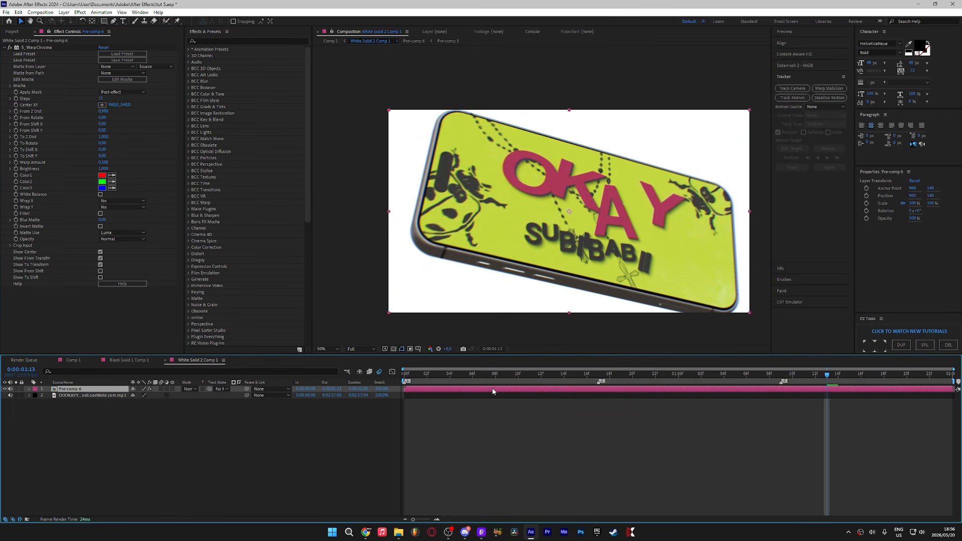
pyautogui.hotkey('ctrl', 'space')
pyautogui.write('rsmb')
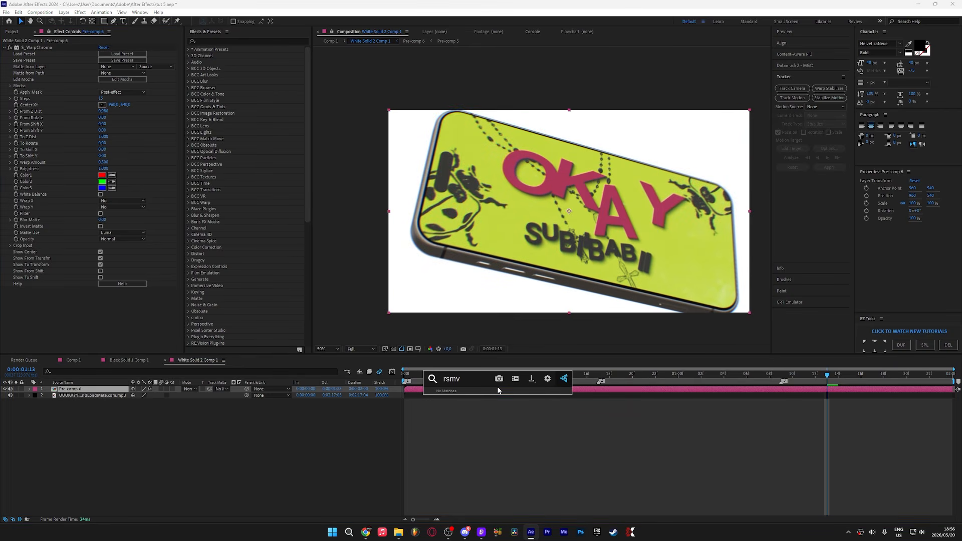
pyautogui.click(451, 412)
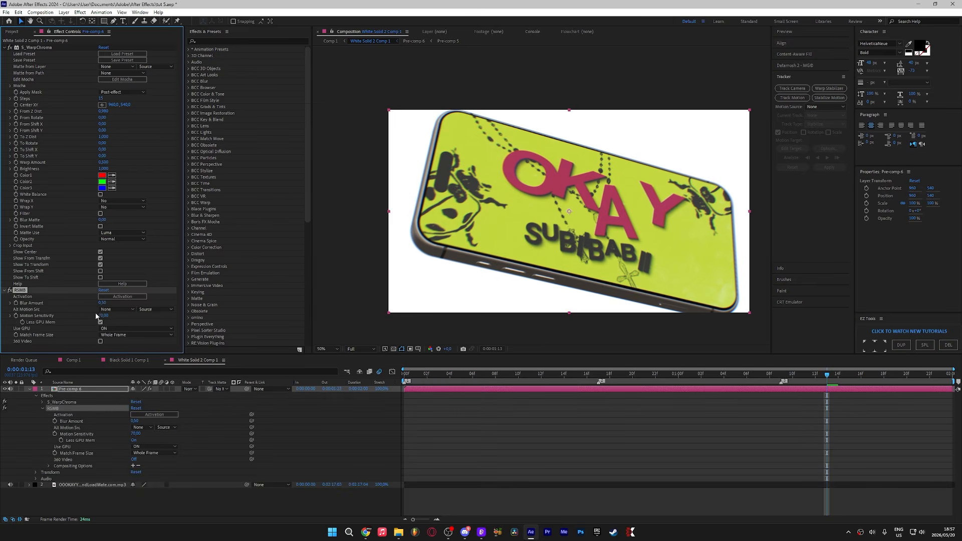
pyautogui.write('30')
pyautogui.press('Return')
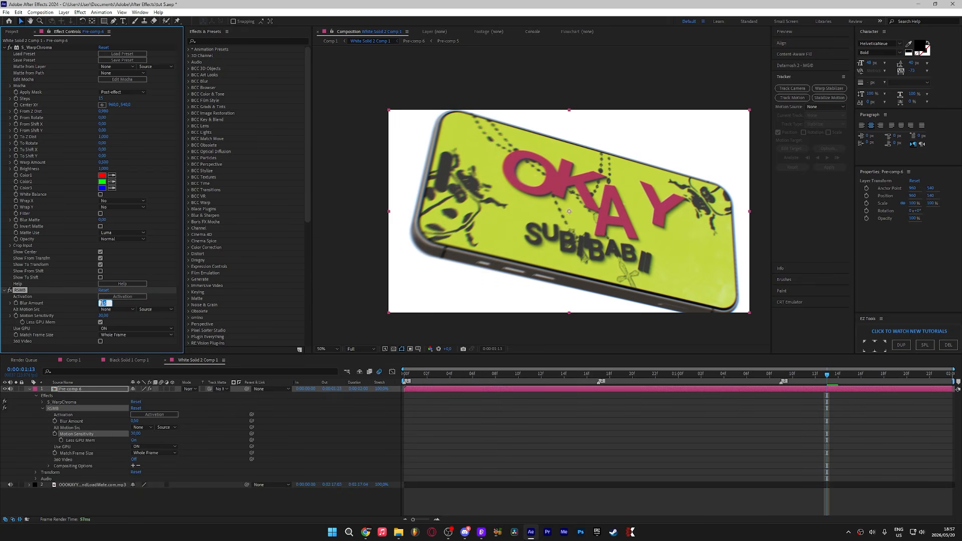
# Step: Add an adjustment layer, apply the 'real' look preset to it and preview the result
pyautogui.hotkey('ctrl', 'alt', 'y')
pyautogui.click(484, 373)
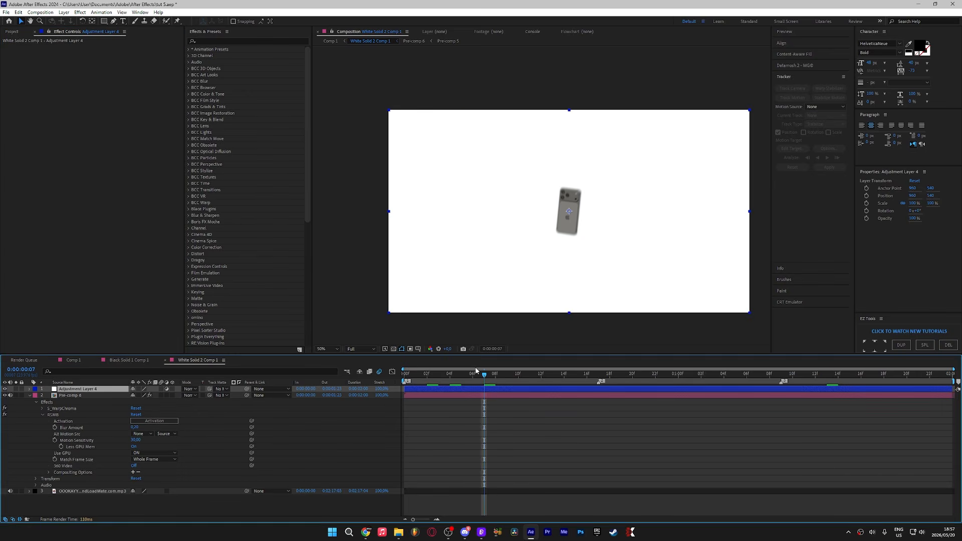
pyautogui.hotkey('ctrl', 'space')
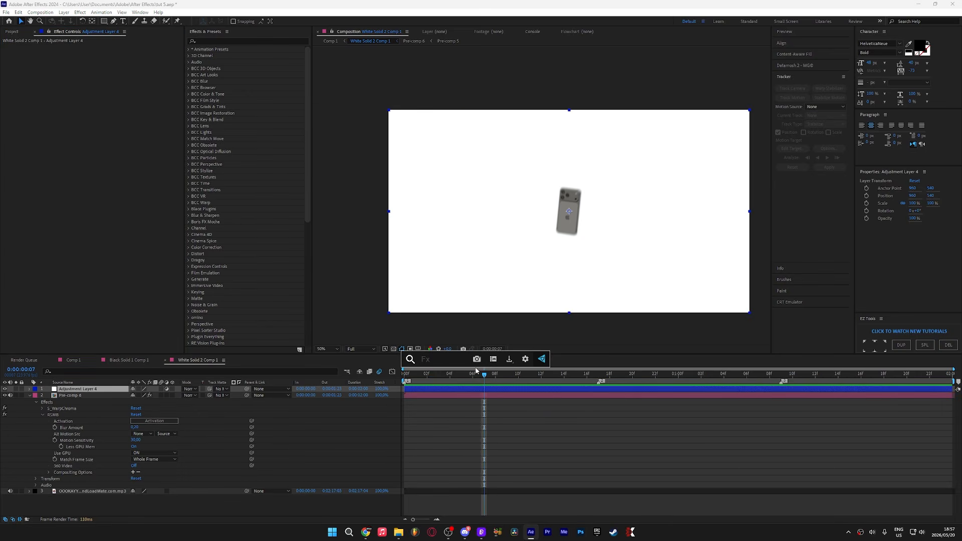
pyautogui.write('real')
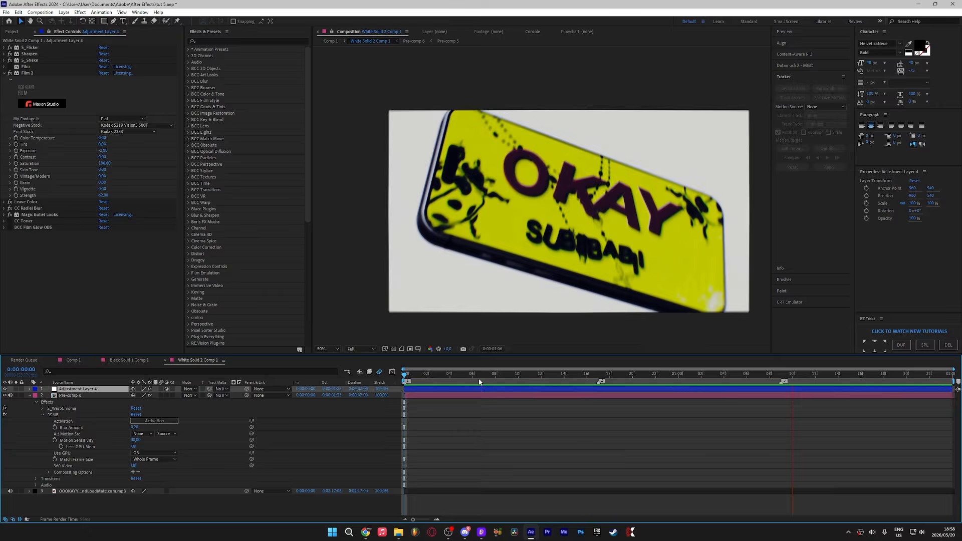
pyautogui.press('space')
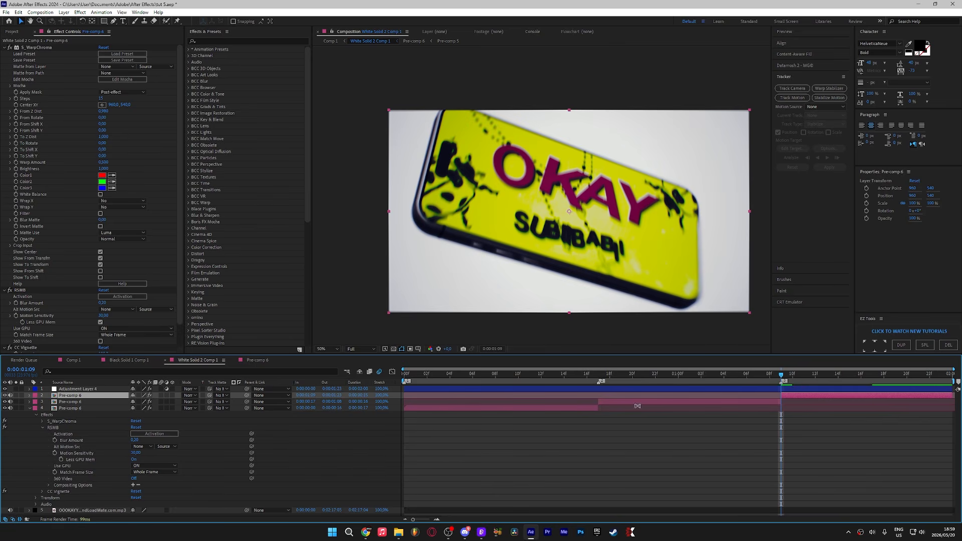
# Step: Open the nested phone pre-comp and split White Solid 2 at 0:00:00:17 and at 0:00:01:09
pyautogui.doubleClick(633, 399)
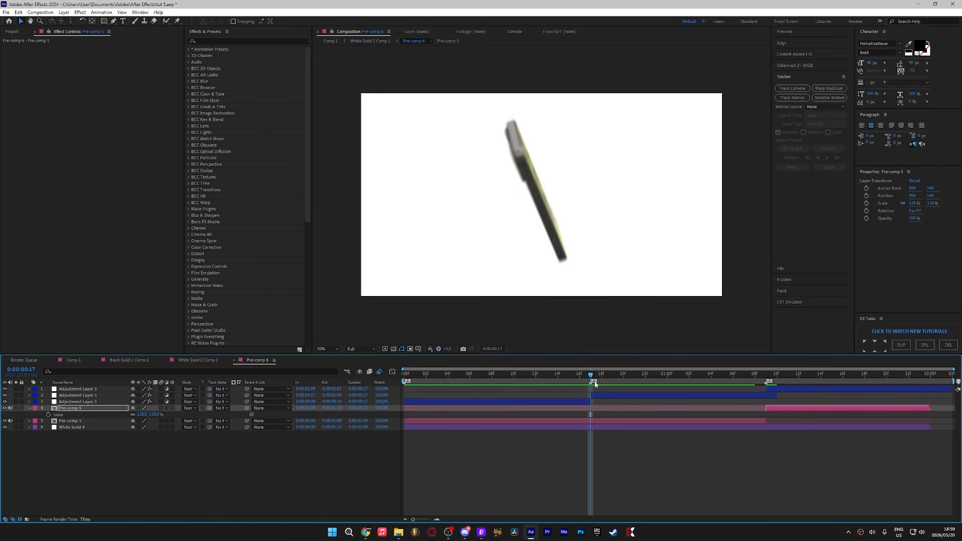
pyautogui.doubleClick(604, 420)
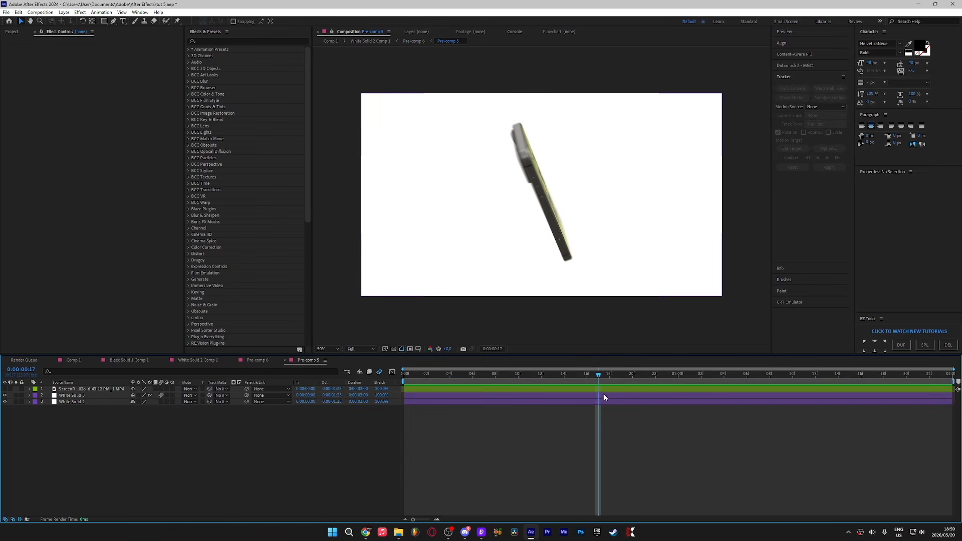
pyautogui.click(602, 395)
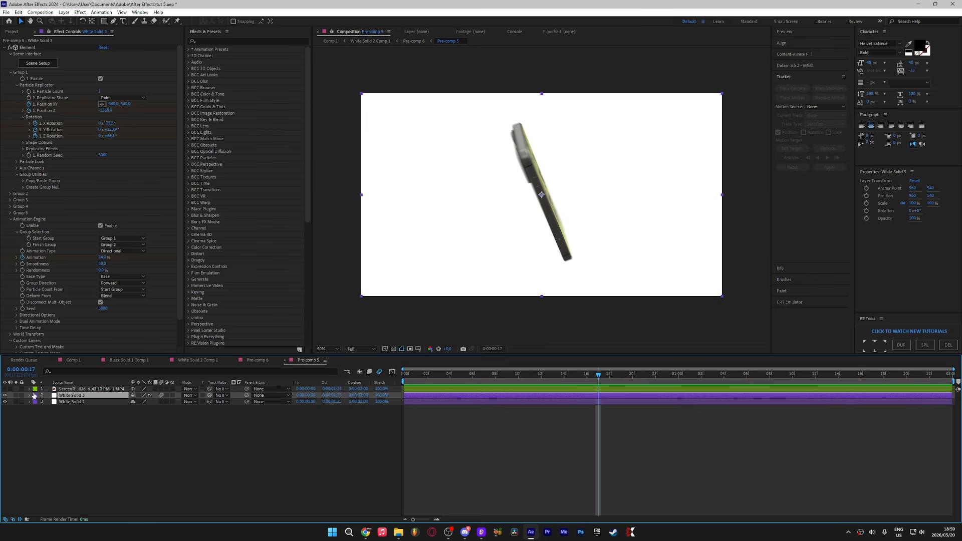
pyautogui.click(599, 402)
pyautogui.hotkey('ctrl', 'shift', 'd')
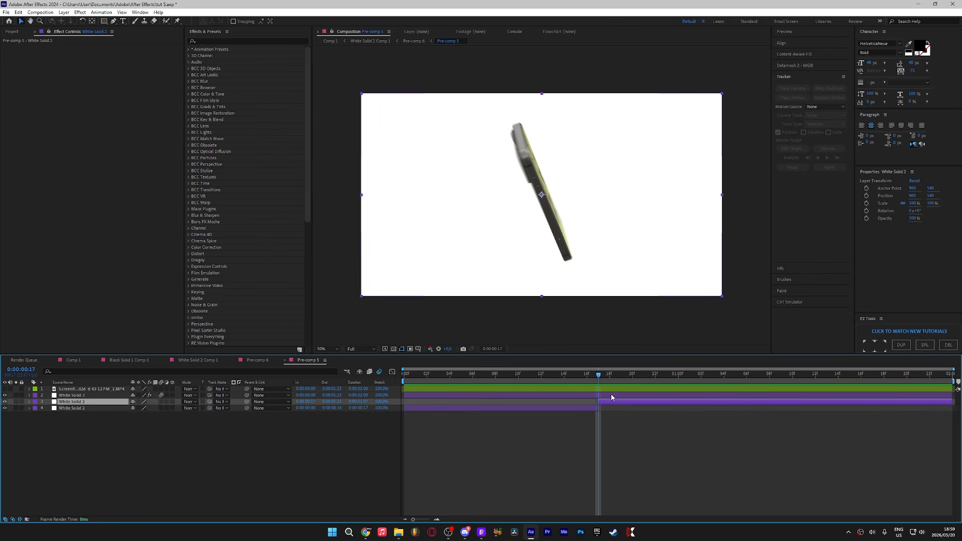
pyautogui.click(213, 361)
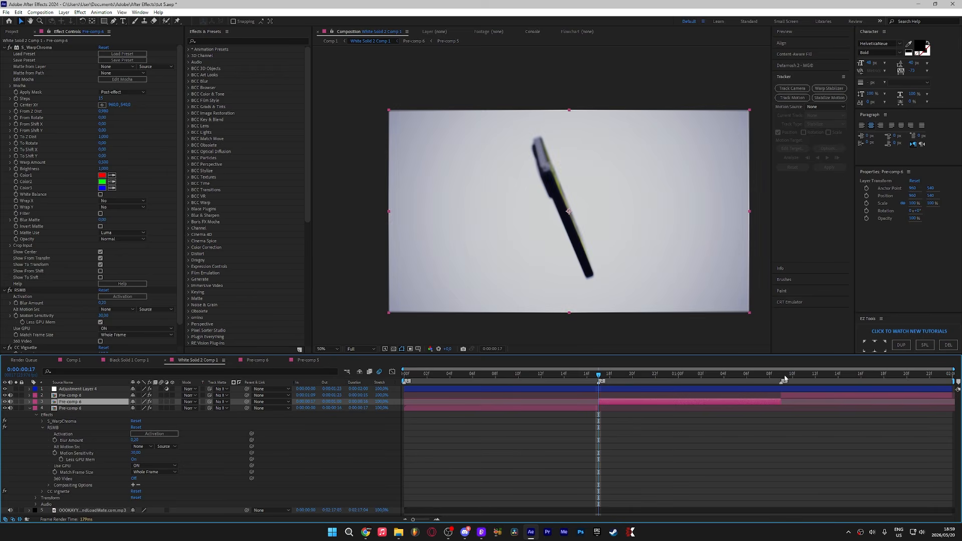
pyautogui.click(317, 360)
pyautogui.hotkey('ctrl', 'shift', 'd')
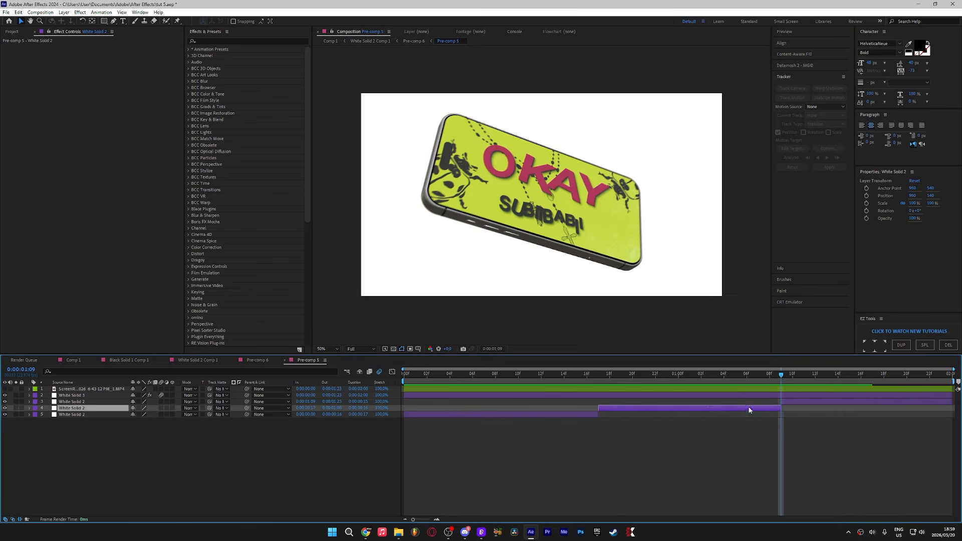
# Step: Apply Invert to the middle White Solid 2 segment
pyautogui.click(714, 379)
pyautogui.hotkey('ctrl', 'space')
pyautogui.write('inv')
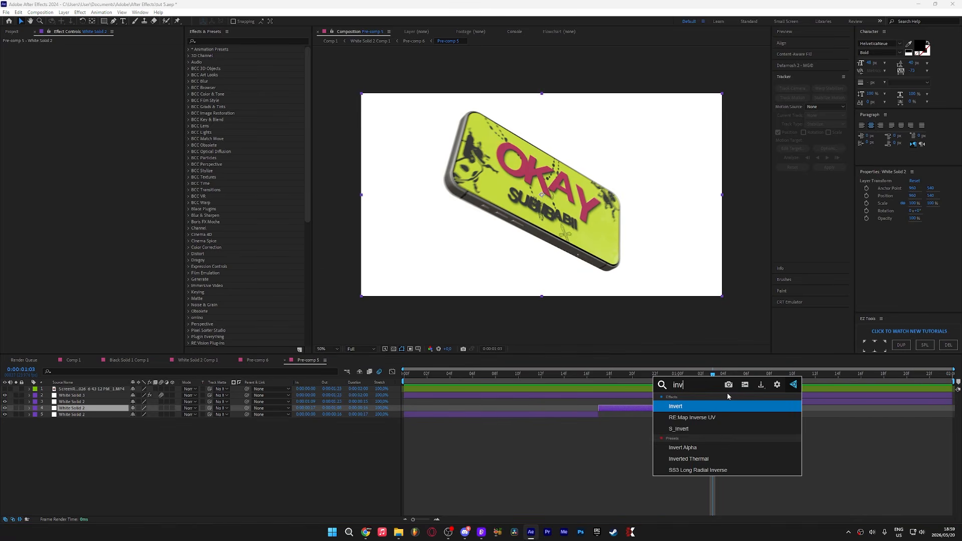
pyautogui.press('Return')
# Step: In Pre-comp 6, split White Solid 4 at 0:00:00:17 and again where Pre-comp 5 begins
pyautogui.click(265, 363)
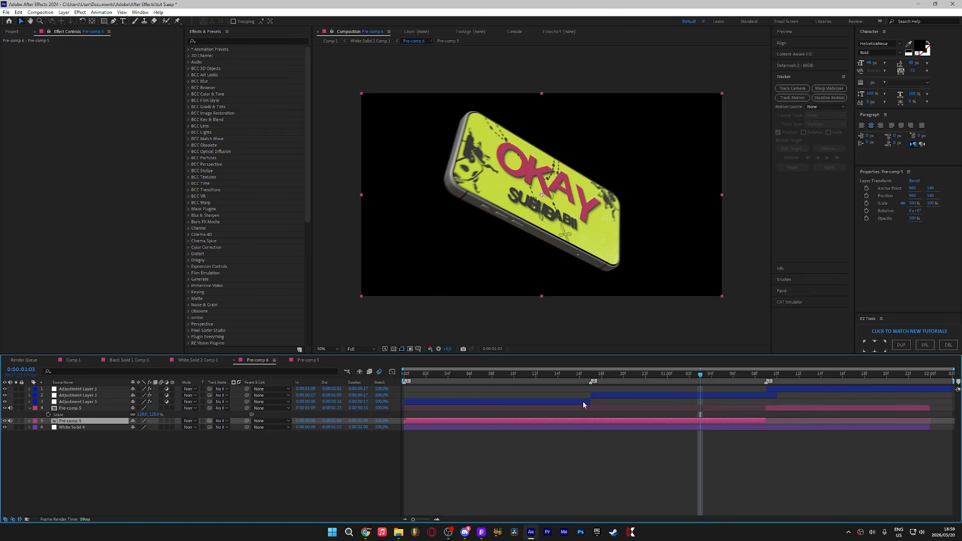
pyautogui.moveTo(591, 382)
pyautogui.mouseDown()
pyautogui.moveTo(603, 382)
pyautogui.moveTo(592, 382)
pyautogui.mouseUp()
pyautogui.click(612, 432)
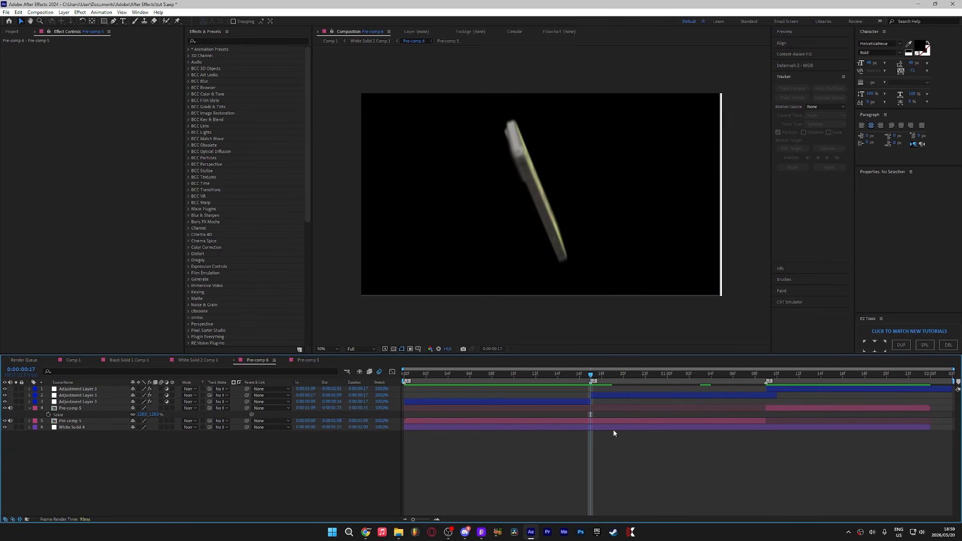
pyautogui.click(613, 429)
pyautogui.hotkey('ctrl', 'shift', 'd')
pyautogui.click(733, 382)
pyautogui.moveTo(744, 385); pyautogui.dragTo(767, 381)
pyautogui.hotkey('ctrl', 'shift', 'd')
pyautogui.click(681, 382)
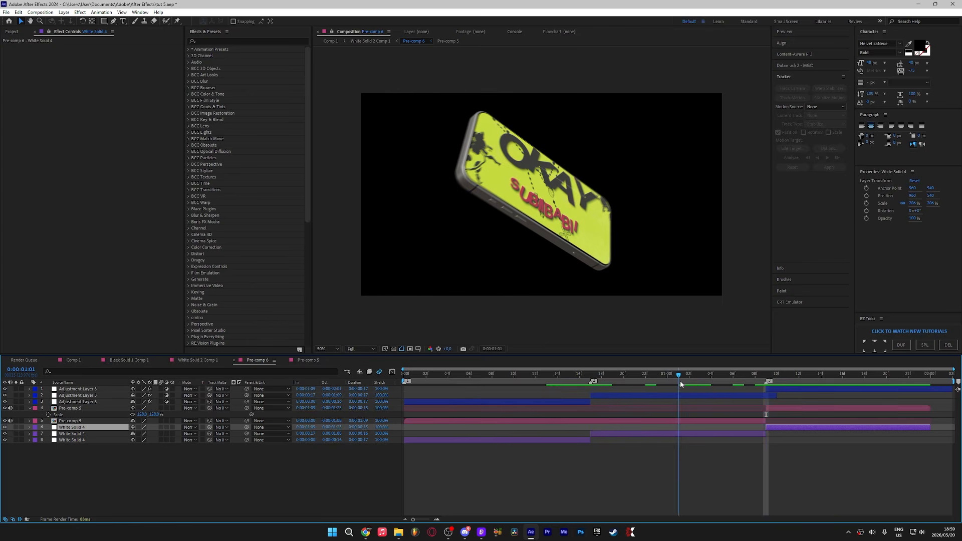
# Step: Apply Invert to the middle White Solid 4 segment
pyautogui.click(690, 432)
pyautogui.hotkey('ctrl', 'space')
pyautogui.write('rsmb')
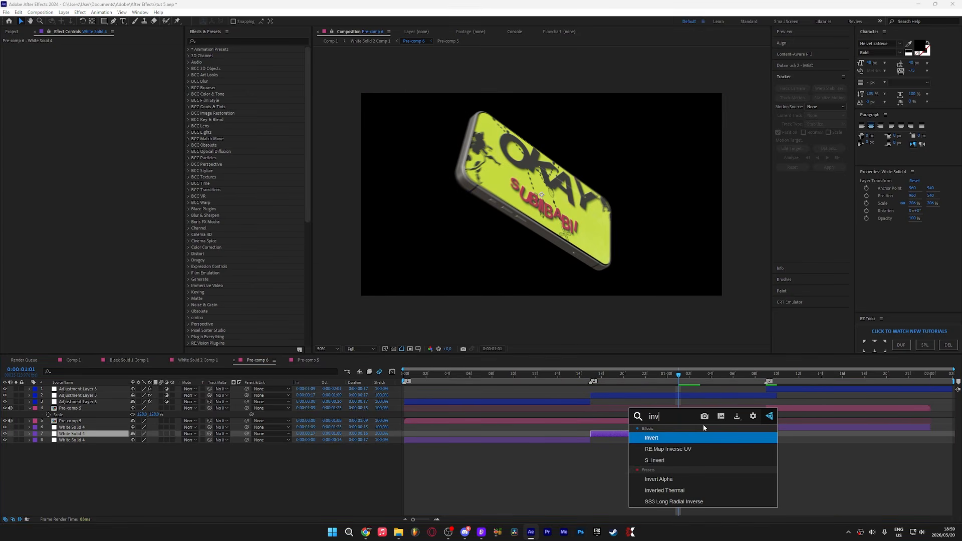
pyautogui.press('Return')
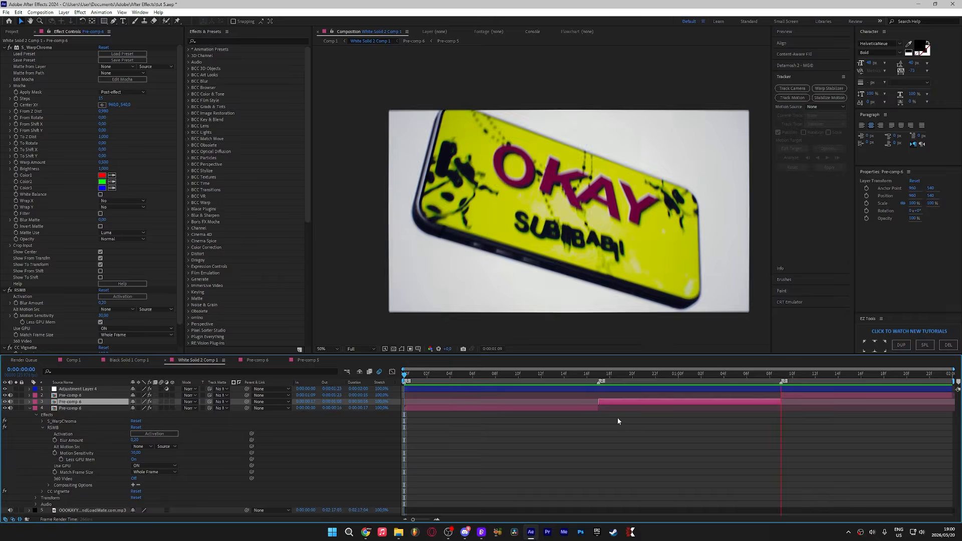
# Step: Pre-compose the three selected pre-comp layers in the main composition
pyautogui.hotkey('ctrl', 'shift', 'c')
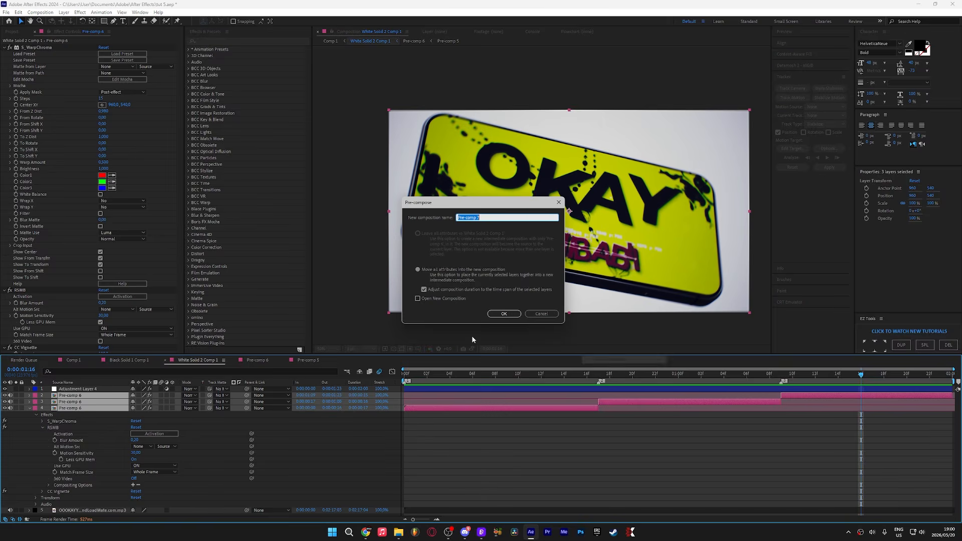
pyautogui.click(504, 314)
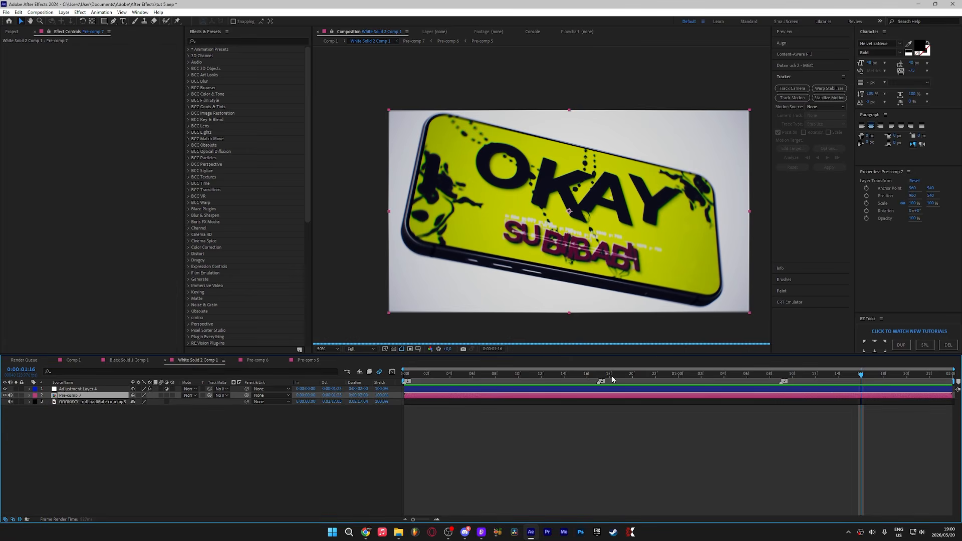
# Step: Apply Posterize Time to the new pre-comp and set its frame rate to 16
pyautogui.hotkey('ctrl', 'space')
pyautogui.write('poster')
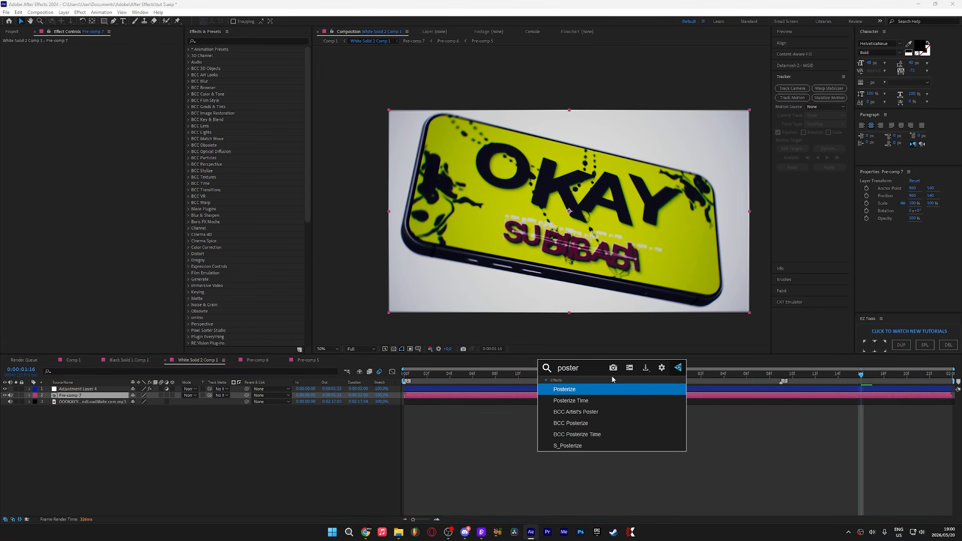
pyautogui.click(553, 401)
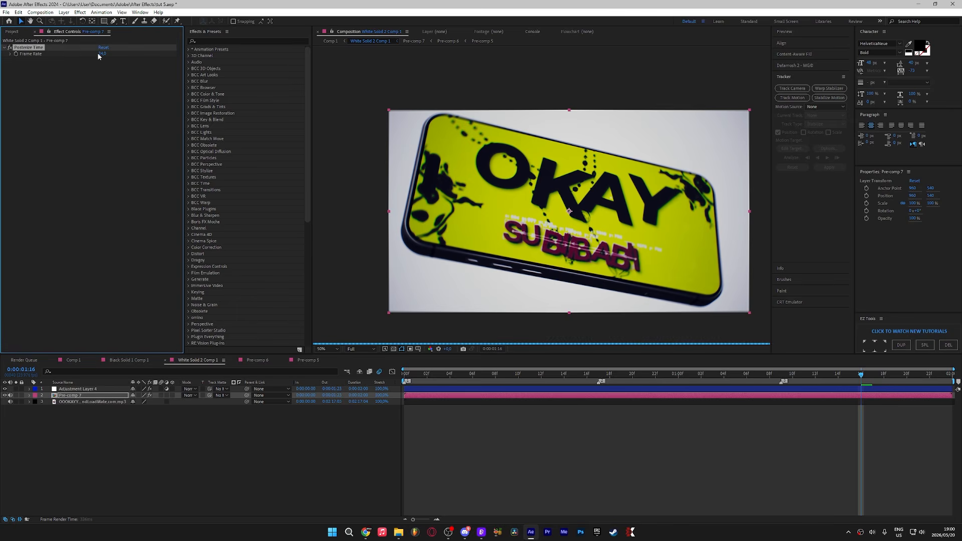
pyautogui.click(101, 54)
pyautogui.write('16')
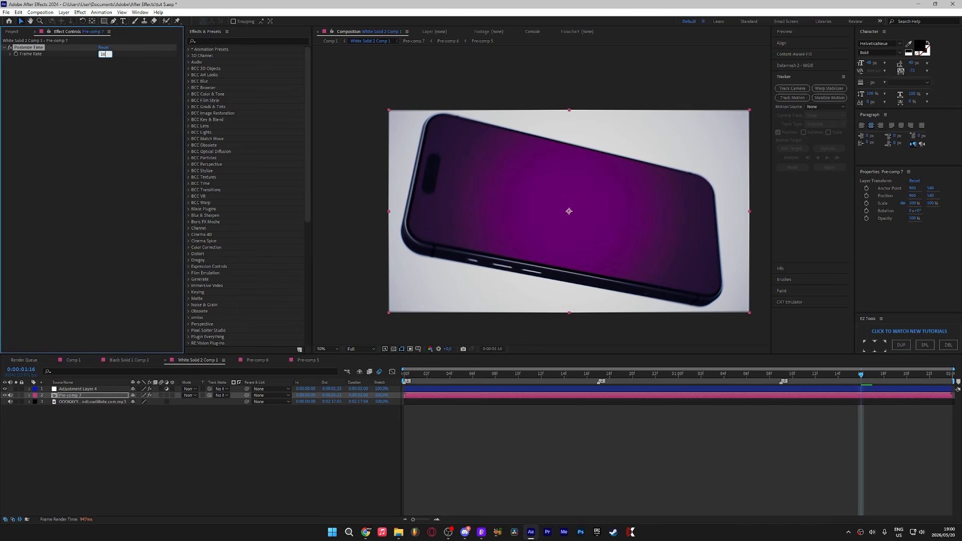
# Step: Confirm the Posterize Time frame rate and preview the composition from its start
pyautogui.press('Return')
pyautogui.click(305, 410)
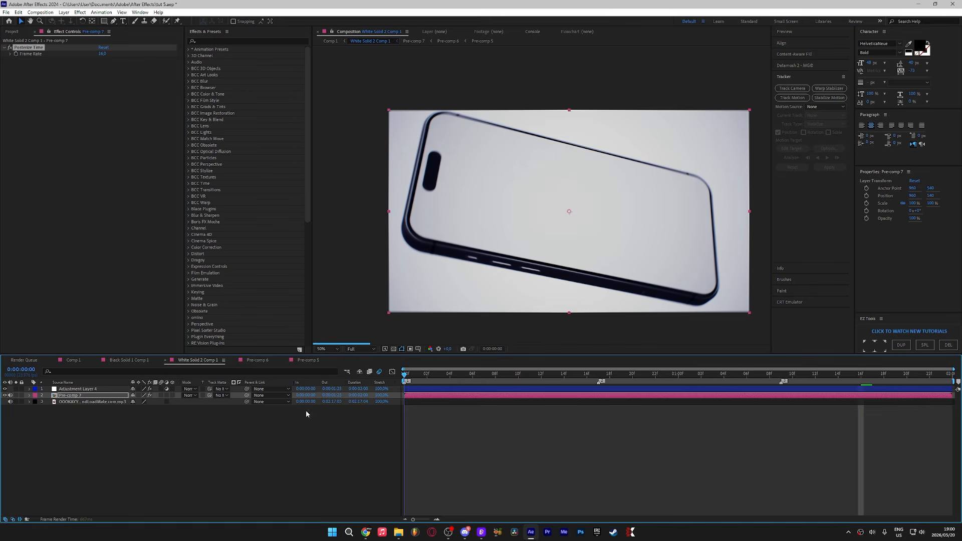
pyautogui.press('Home')
pyautogui.press('space')
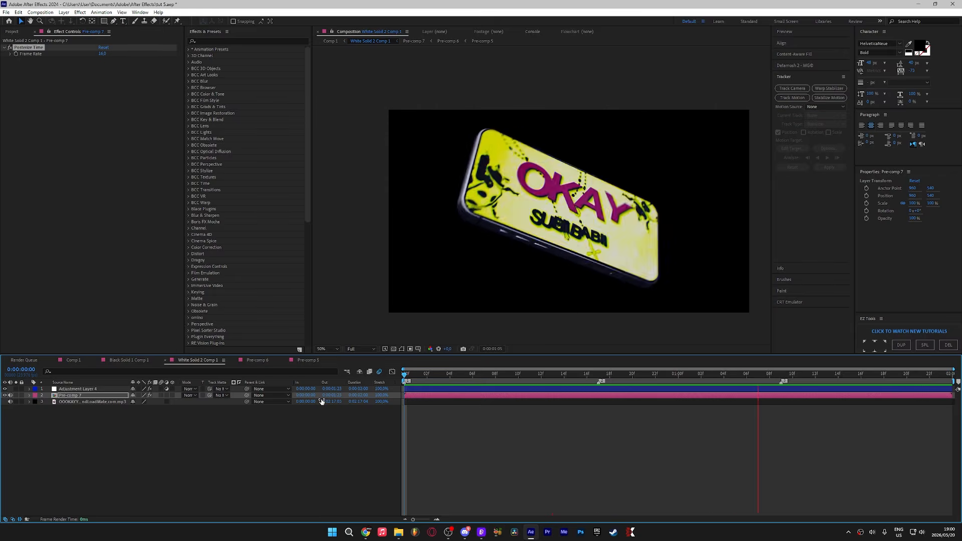
pyautogui.press('space')
# Step: Add a new adjustment layer to the composition and place it directly below Adjustment Layer 4
pyautogui.rightClick(386, 446)
pyautogui.click(559, 487)
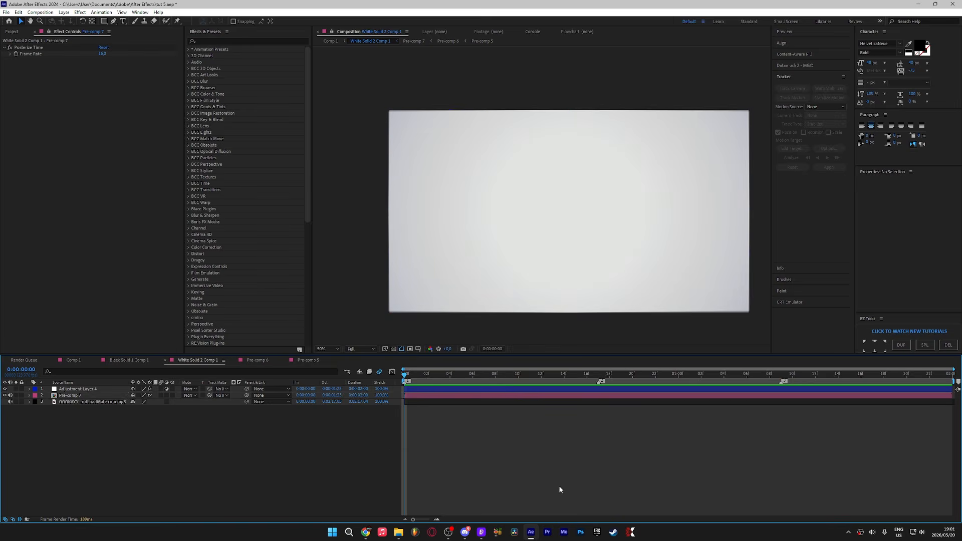
pyautogui.rightClick(347, 446)
pyautogui.moveTo(383, 355)
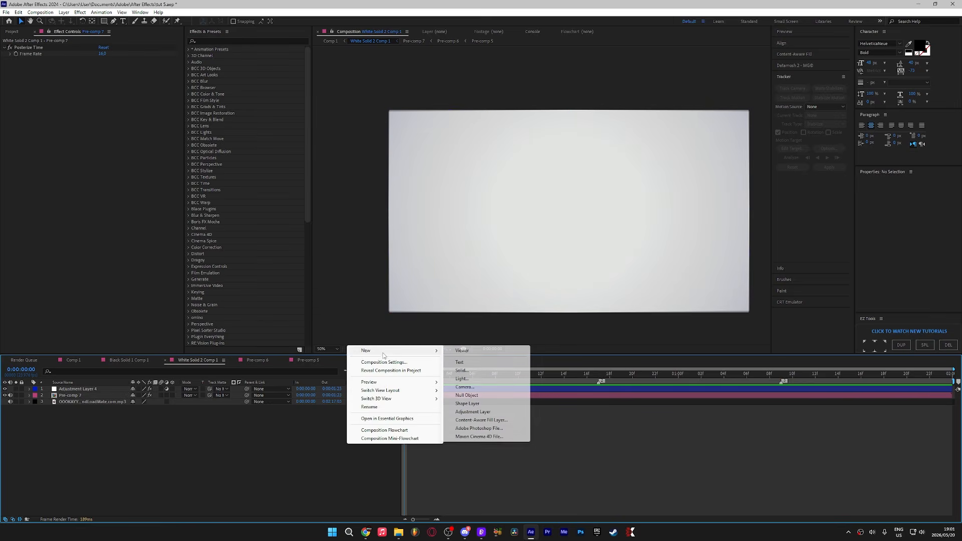
pyautogui.click(472, 411)
pyautogui.moveTo(63, 388); pyautogui.dragTo(64, 398)
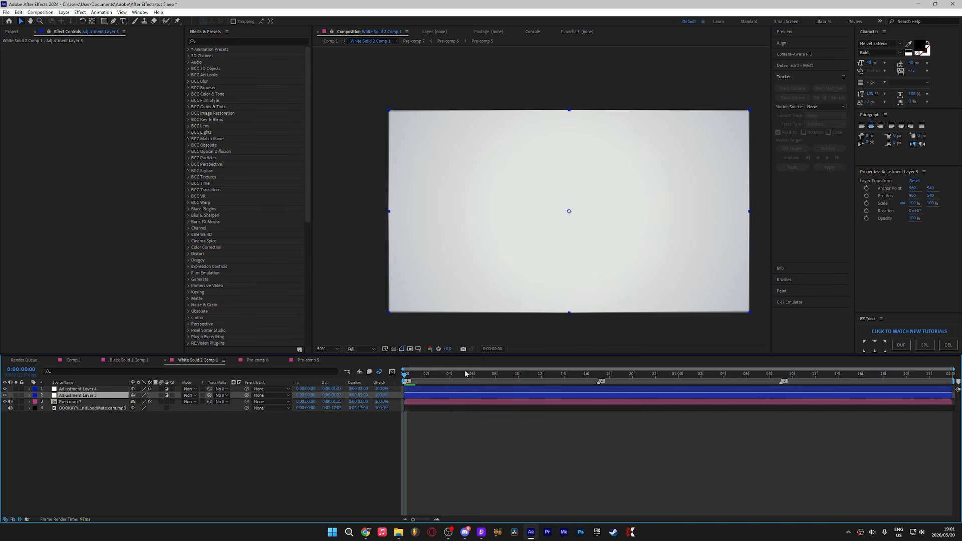
# Step: Split the new adjustment layer at 0:00:00:17 and delete the later part
pyautogui.moveTo(454, 374); pyautogui.dragTo(403, 376)
pyautogui.hotkey('ctrl', 'shift', 'd')
pyautogui.press('Delete')
# Step: Apply the color shake preset to Adjustment Layer 5 and collapse its effects
pyautogui.click(417, 395)
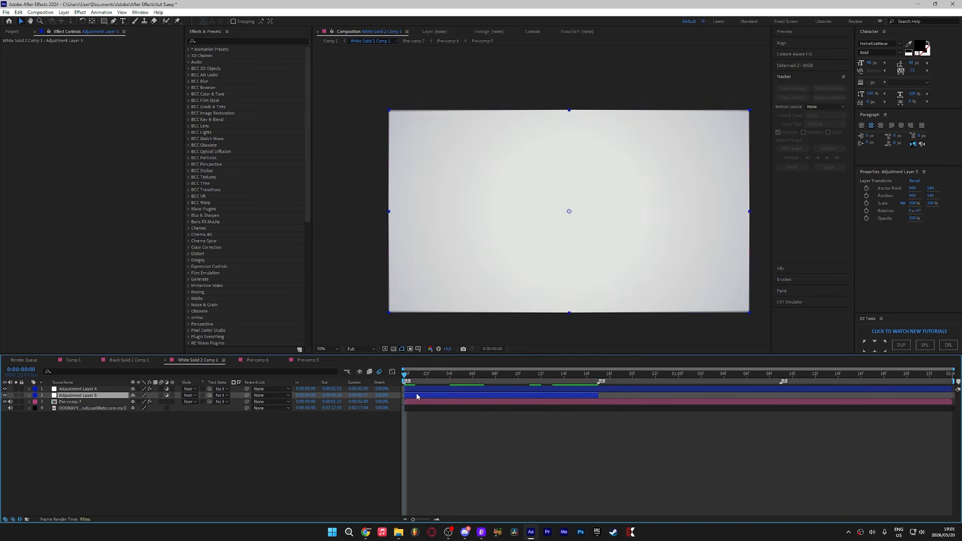
pyautogui.hotkey('ctrl', 'space')
pyautogui.write('color sh')
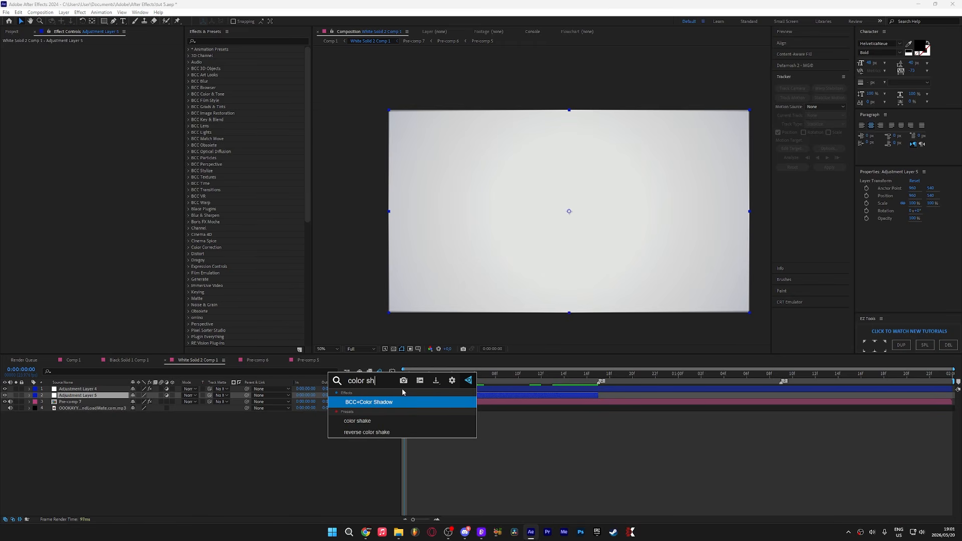
pyautogui.click(381, 422)
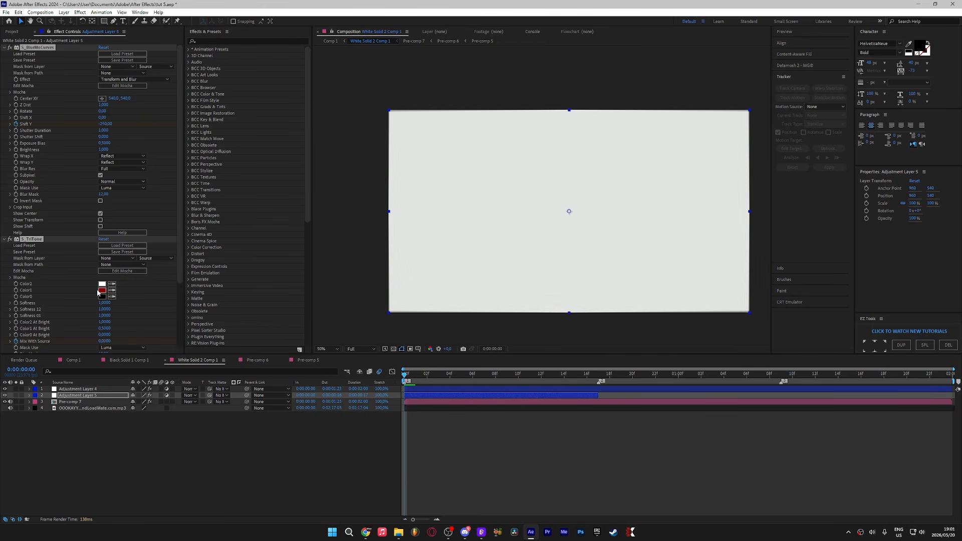
pyautogui.click(4, 239)
pyautogui.click(16, 234)
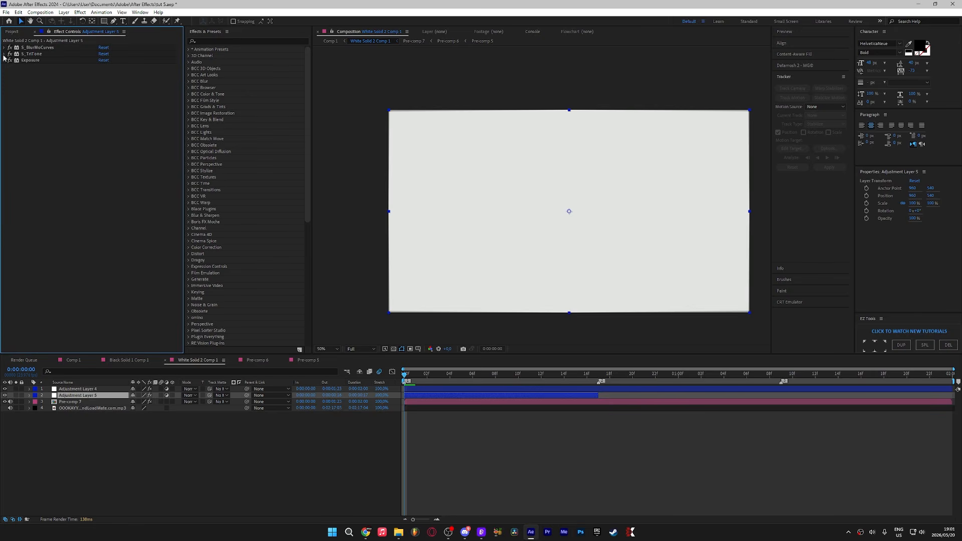
# Step: Duplicate the color-shake adjustment layer twice and move the copies to later points in the timeline
pyautogui.click(508, 400)
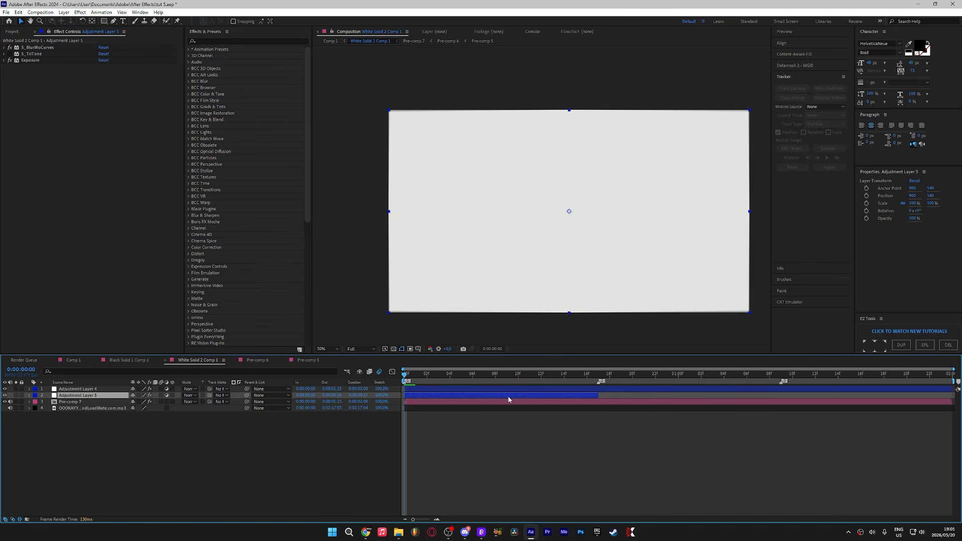
pyautogui.hotkey('ctrl', 'd')
pyautogui.moveTo(509, 399); pyautogui.dragTo(860, 395)
pyautogui.hotkey('ctrl', 'd')
pyautogui.moveTo(772, 371); pyautogui.dragTo(350, 389)
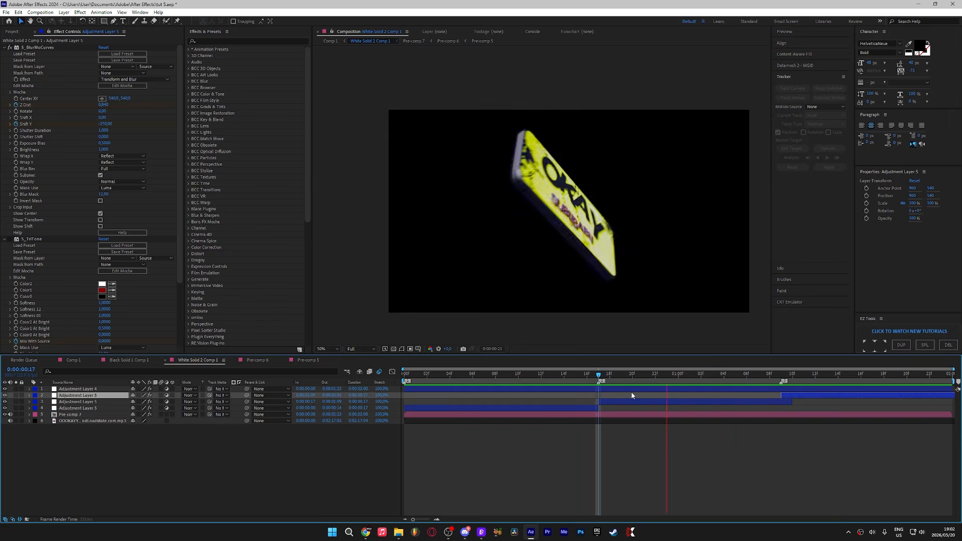
# Step: Scrub through the timeline to review the color-shake sections
pyautogui.click(680, 384)
pyautogui.moveTo(680, 384); pyautogui.dragTo(910, 382)
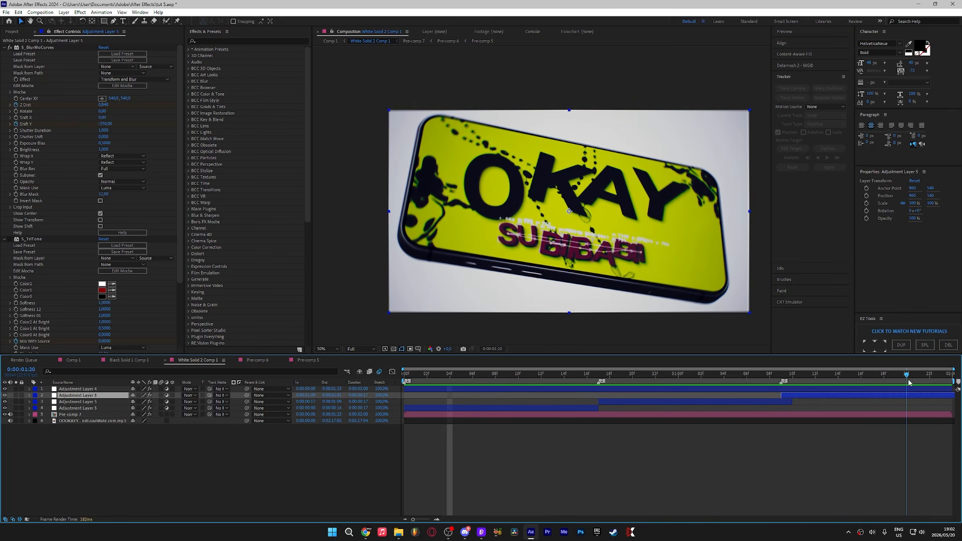
pyautogui.moveTo(902, 382); pyautogui.dragTo(851, 386)
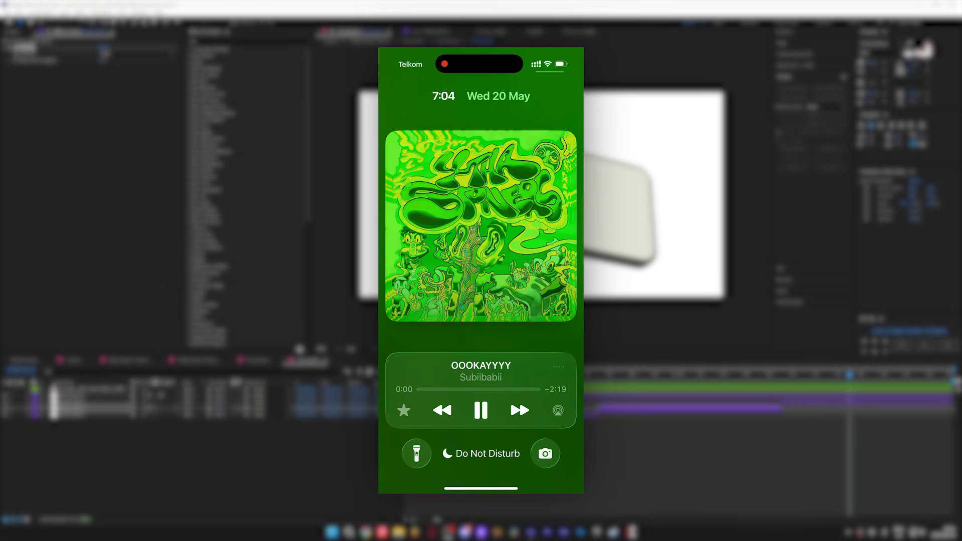
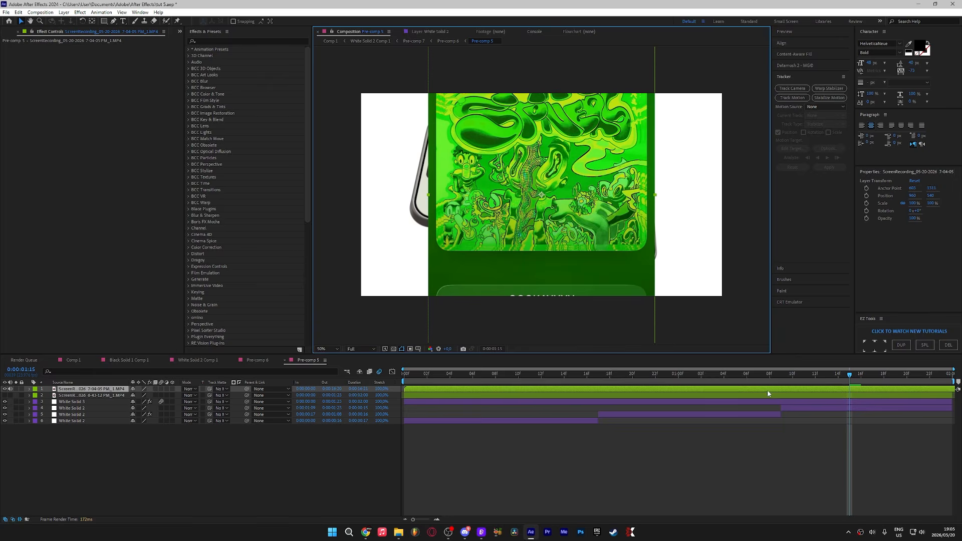
# Step: Scrub through Pre-comp 5's timeline to review the screen-recording footage
pyautogui.moveTo(757, 390); pyautogui.dragTo(907, 390)
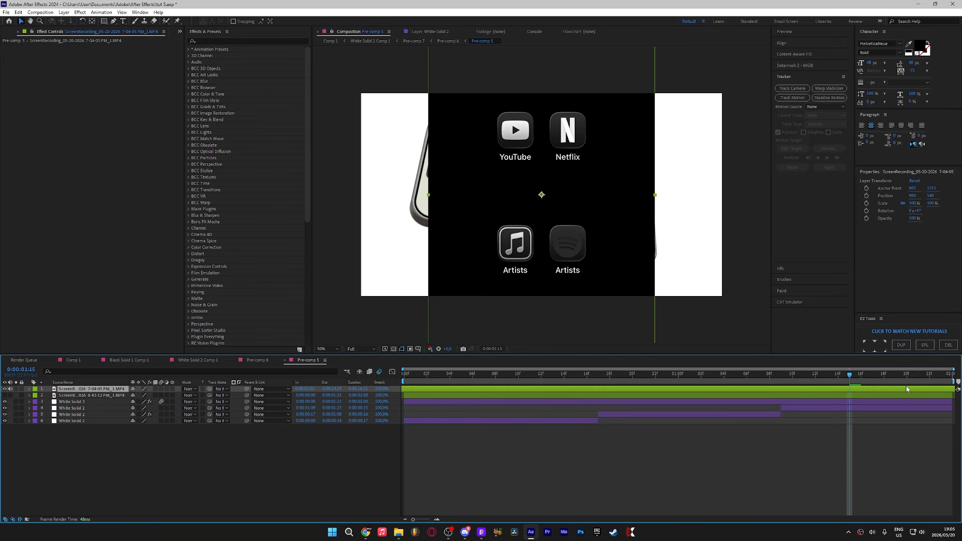
pyautogui.moveTo(412, 425); pyautogui.dragTo(276, 431)
pyautogui.moveTo(917, 390); pyautogui.dragTo(727, 396)
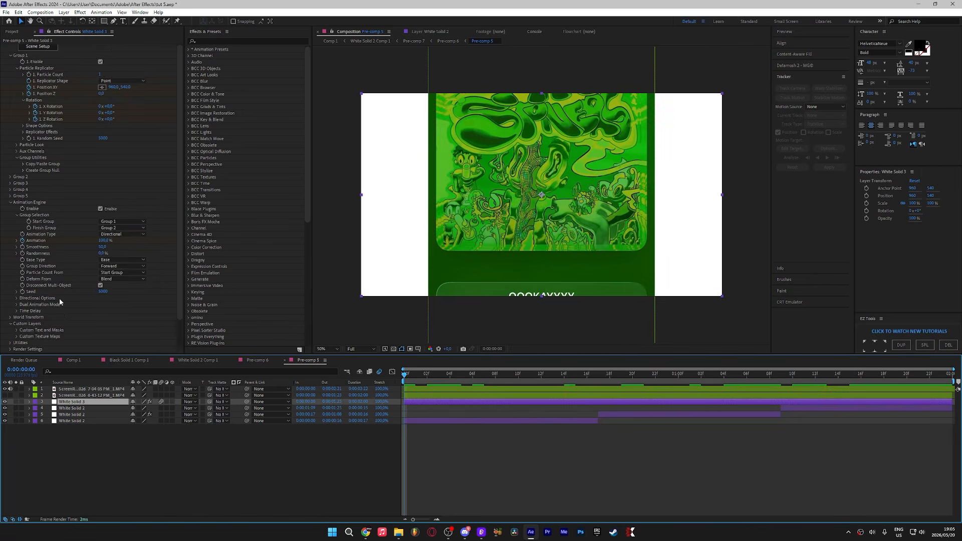
# Step: In Element's Custom Texture Maps, assign the screen recording as custom layer 1, and hide the screen-recording layer
pyautogui.scroll(-1, 59, 298)
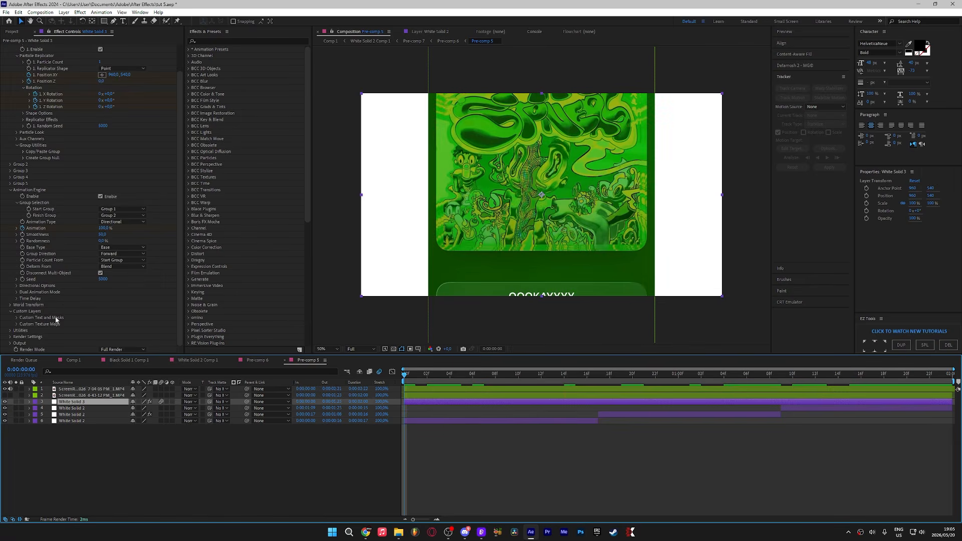
pyautogui.click(16, 325)
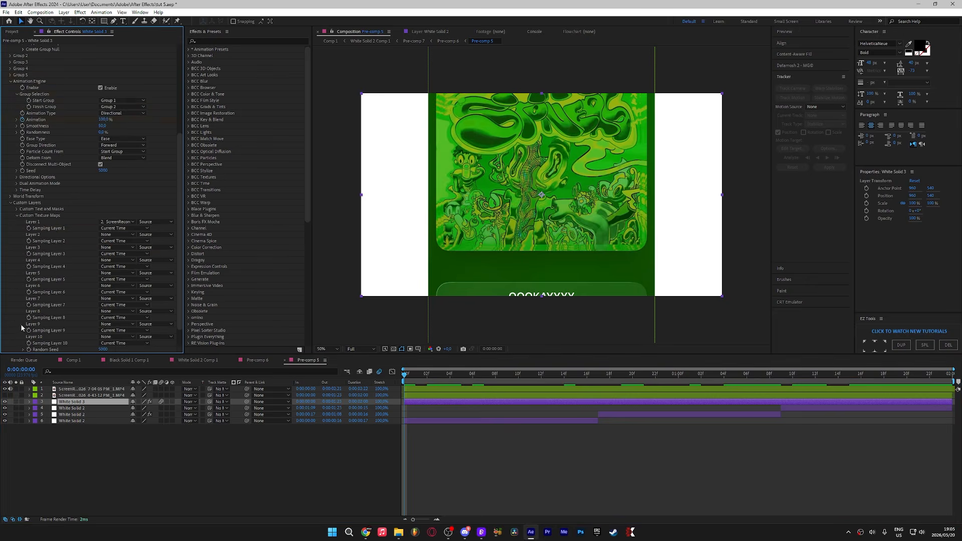
pyautogui.click(125, 222)
pyautogui.click(130, 241)
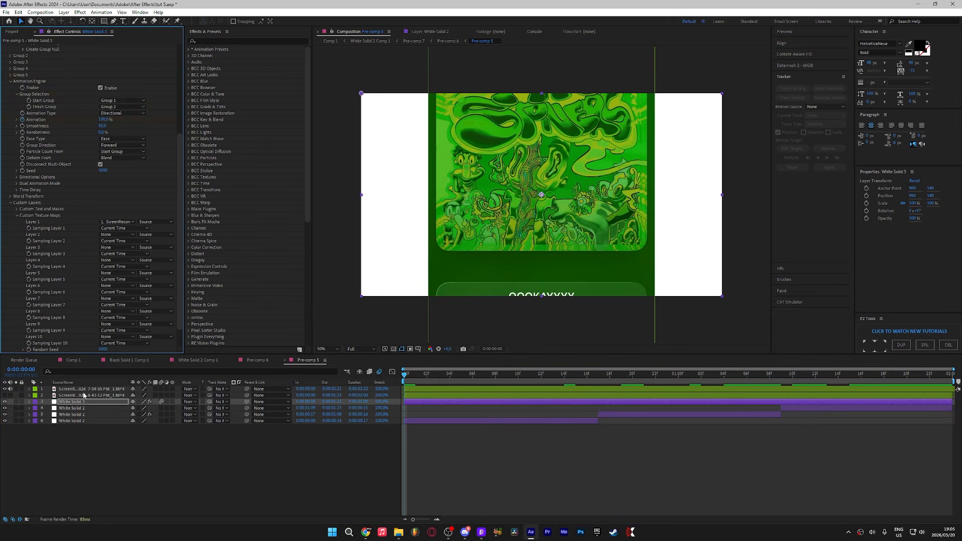
pyautogui.click(5, 389)
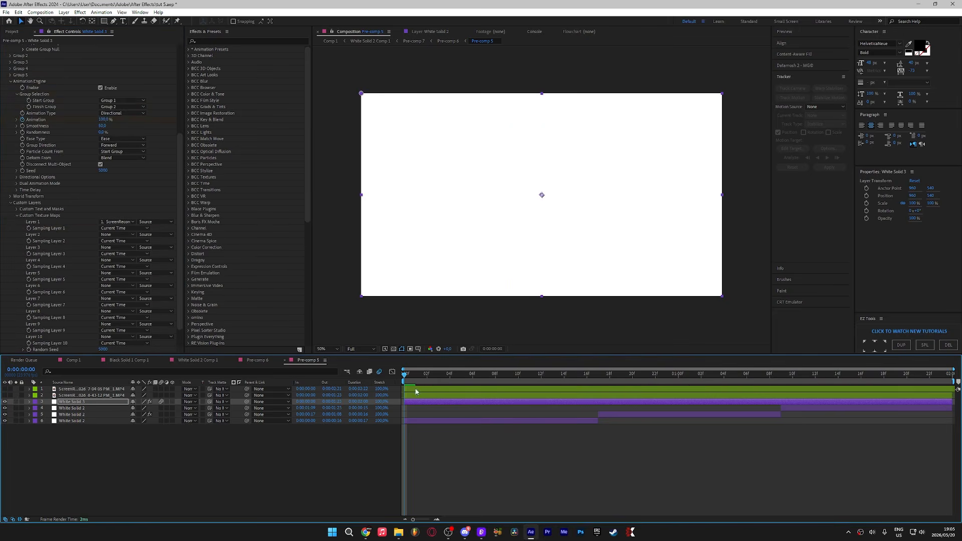
# Step: At 0:00:01:14, adjust the phone's X and Z rotation keyframes in Element, then preview the animation
pyautogui.moveTo(416, 386); pyautogui.dragTo(793, 404)
pyautogui.click(775, 395)
pyautogui.click(766, 401)
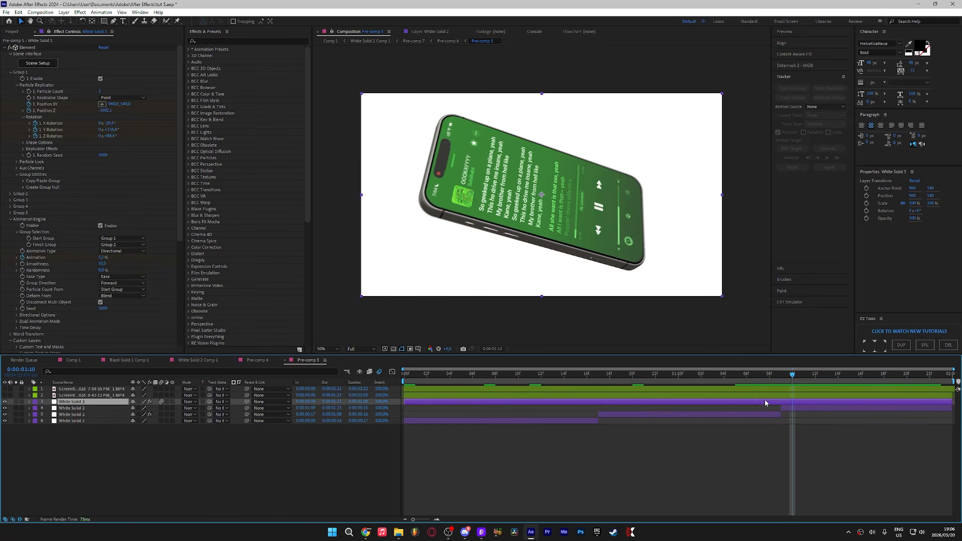
pyautogui.press('u')
pyautogui.click(436, 382)
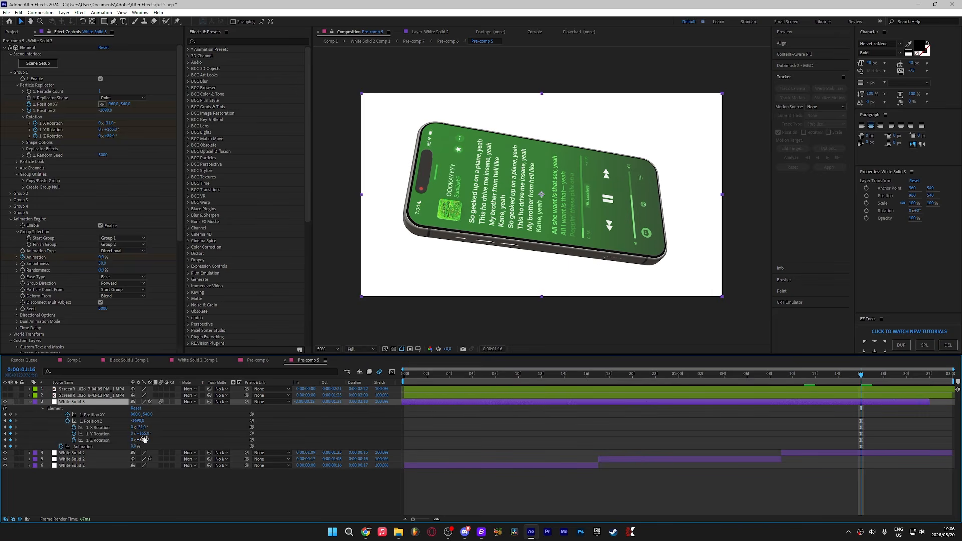
pyautogui.moveTo(143, 441); pyautogui.dragTo(109, 449)
pyautogui.moveTo(142, 428)
pyautogui.mouseDown()
pyautogui.moveTo(151, 426)
pyautogui.moveTo(136, 427)
pyautogui.mouseUp()
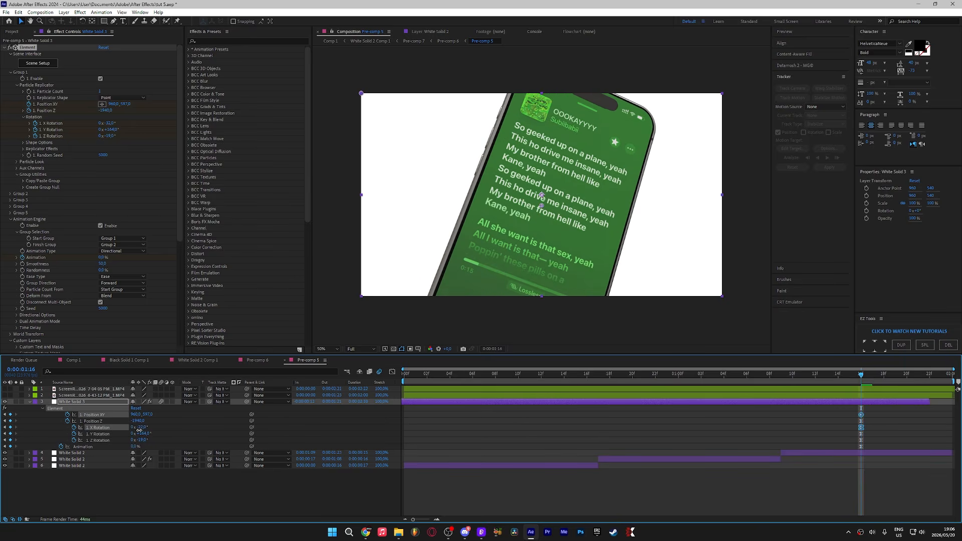
pyautogui.click(702, 402)
pyautogui.press('space')
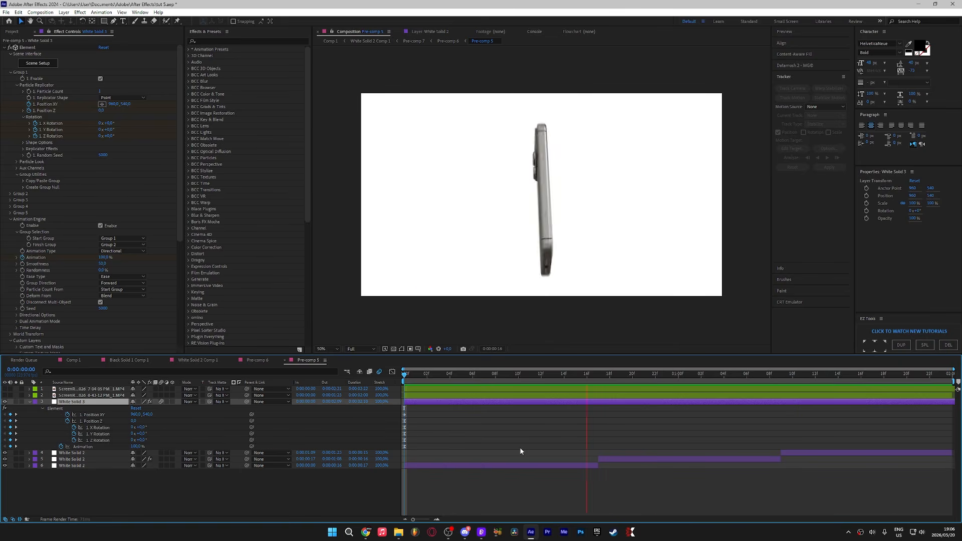
# Step: Open the White Solid 2 Comp 1 composition and play back the edit to review it
pyautogui.click(72, 361)
pyautogui.doubleClick(412, 392)
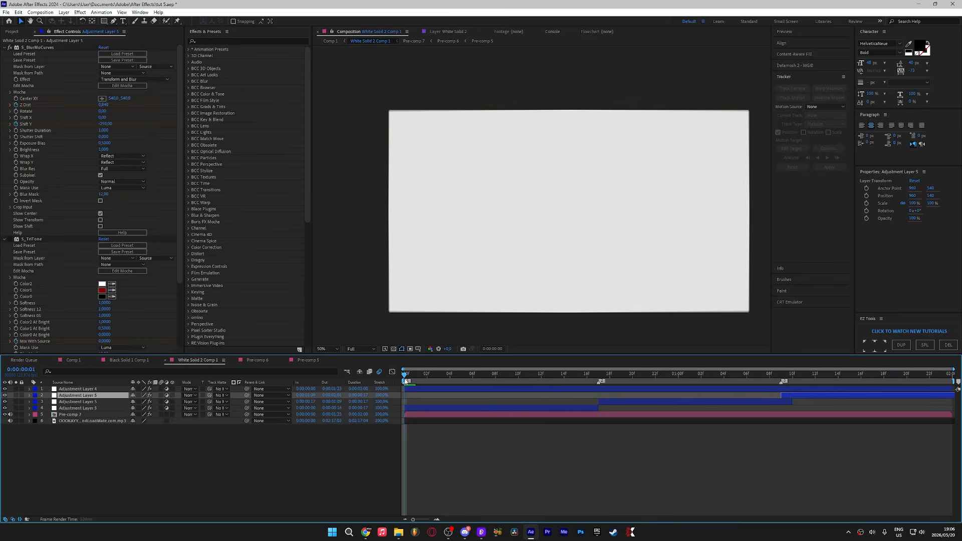
pyautogui.press('space')
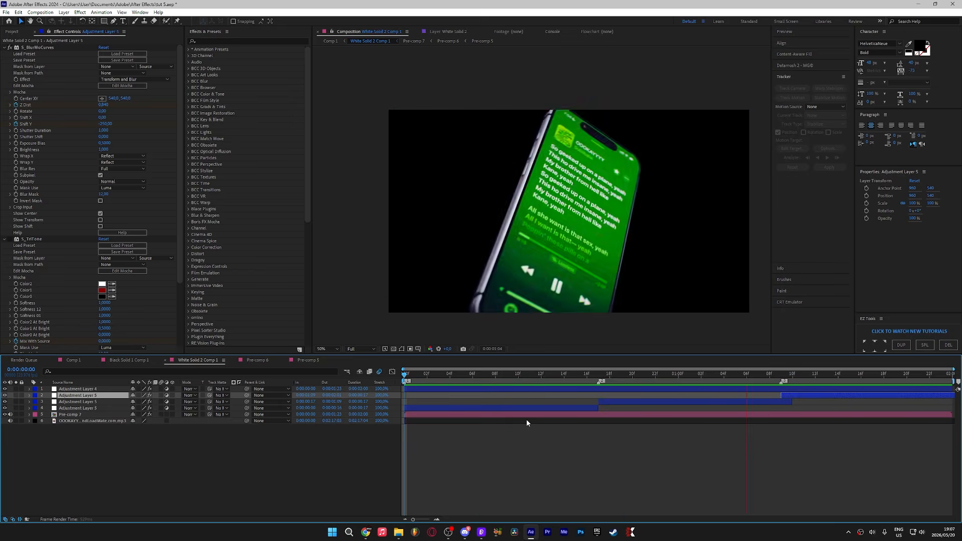
pyautogui.press('space')
pyautogui.press('space')
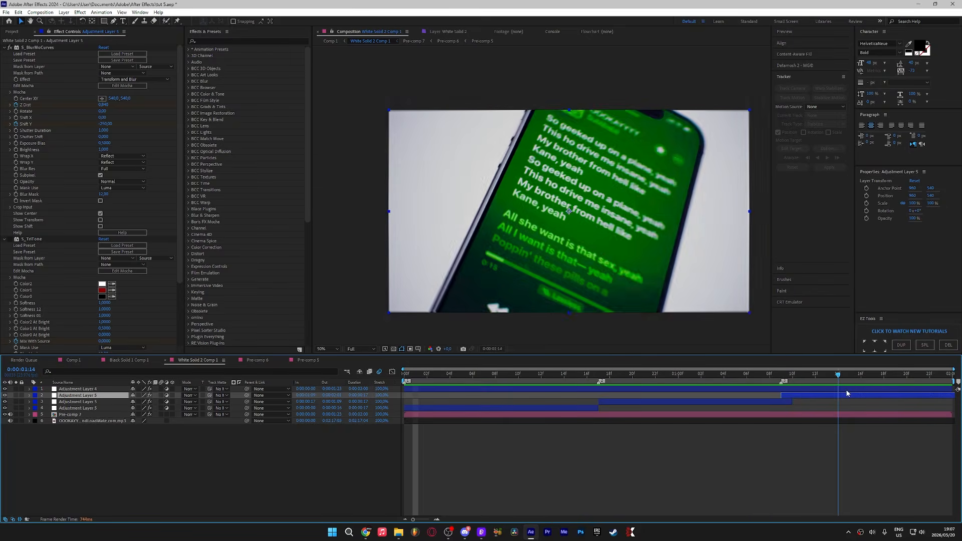